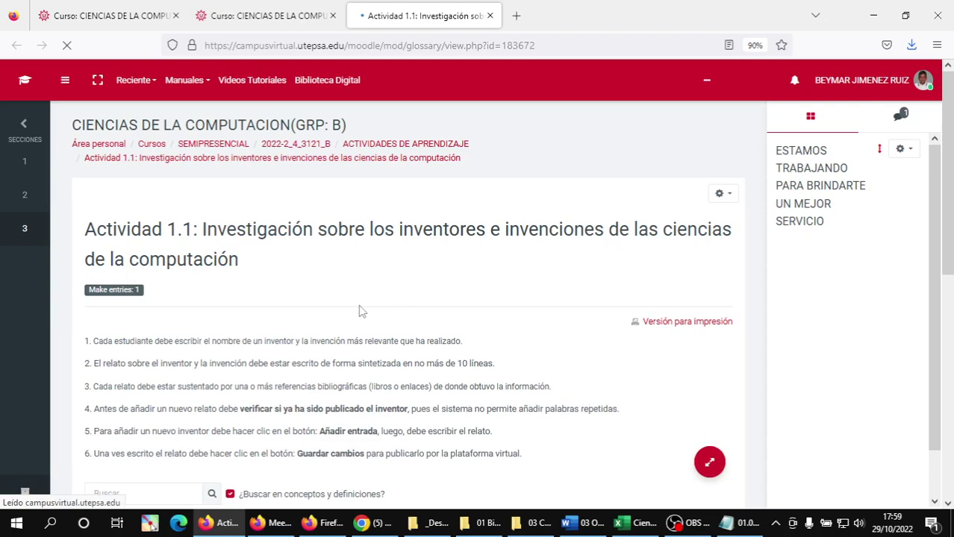
Read the Actividad 1.1 instructions and start a new glossary entry, ready to fill in its concept
scroll(363, 311, down, 1)
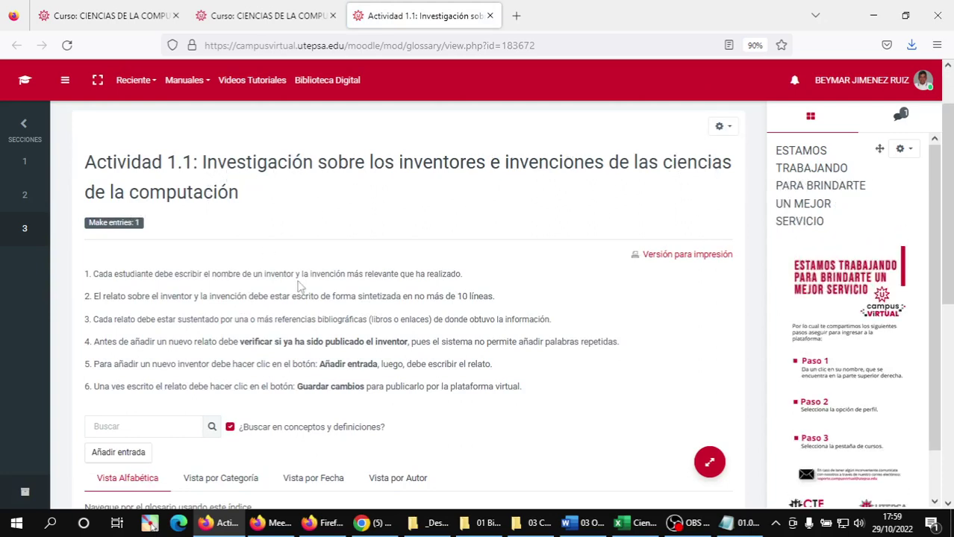
scroll(298, 284, down, 3)
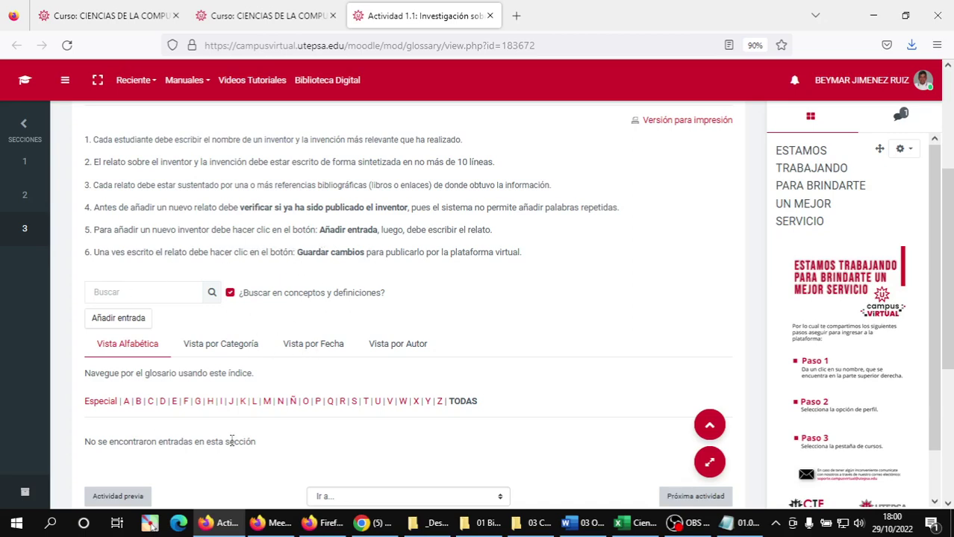
click(114, 319)
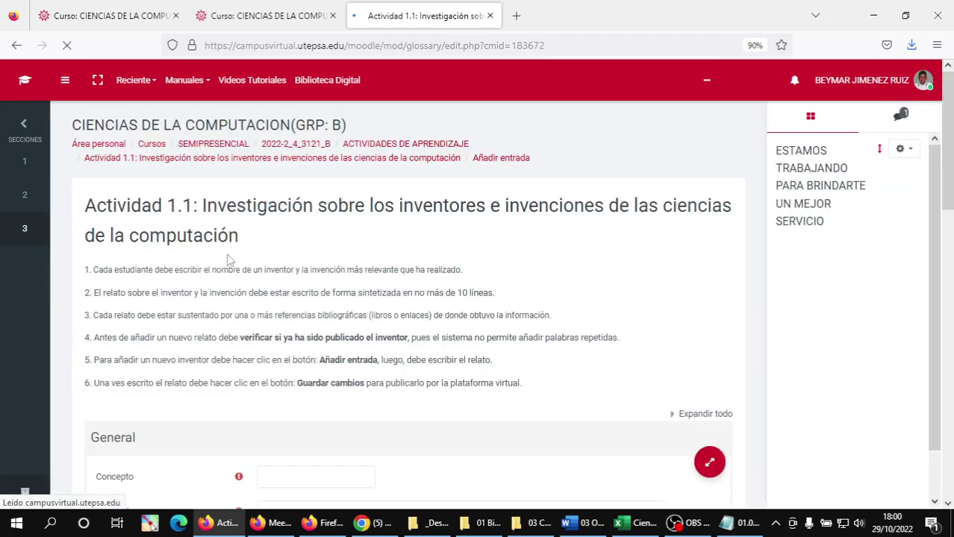
scroll(362, 277, down, 4)
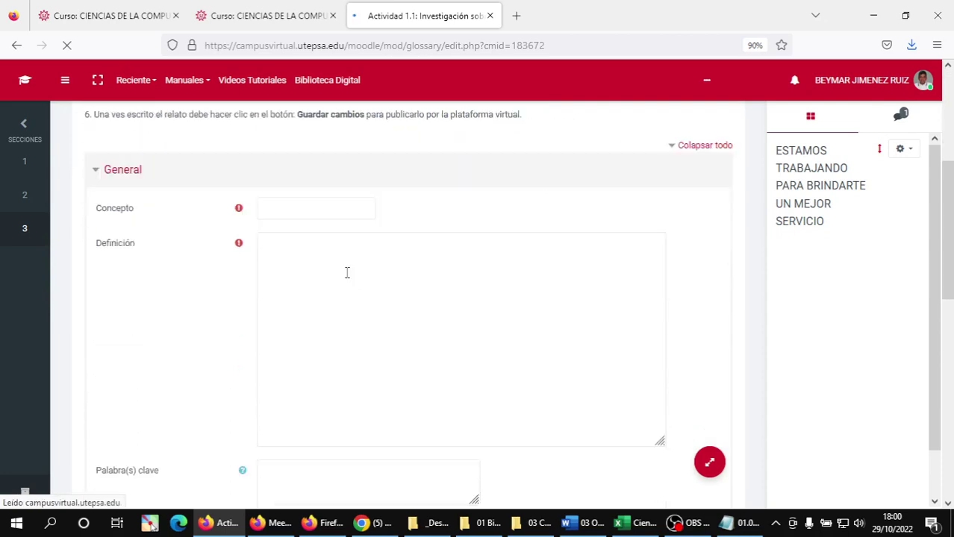
click(312, 207)
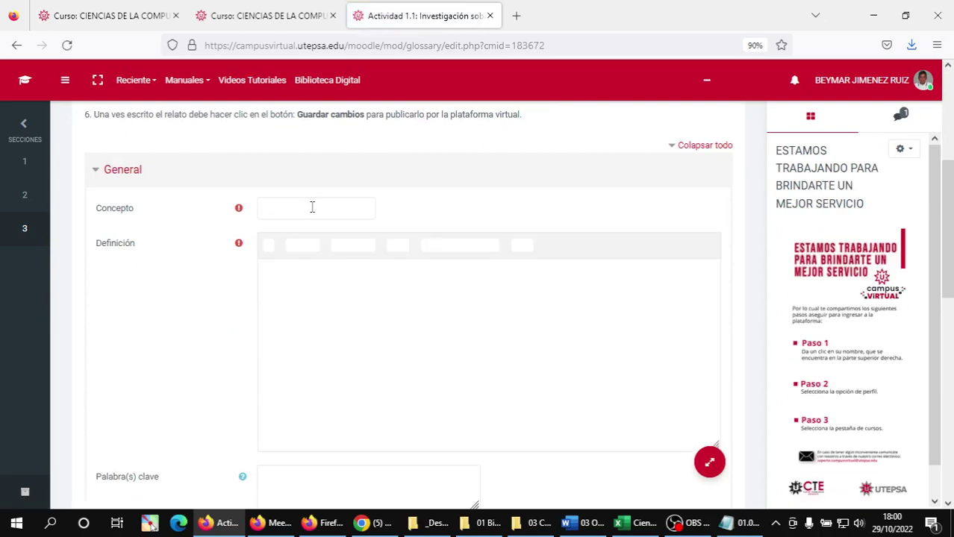
click(312, 208)
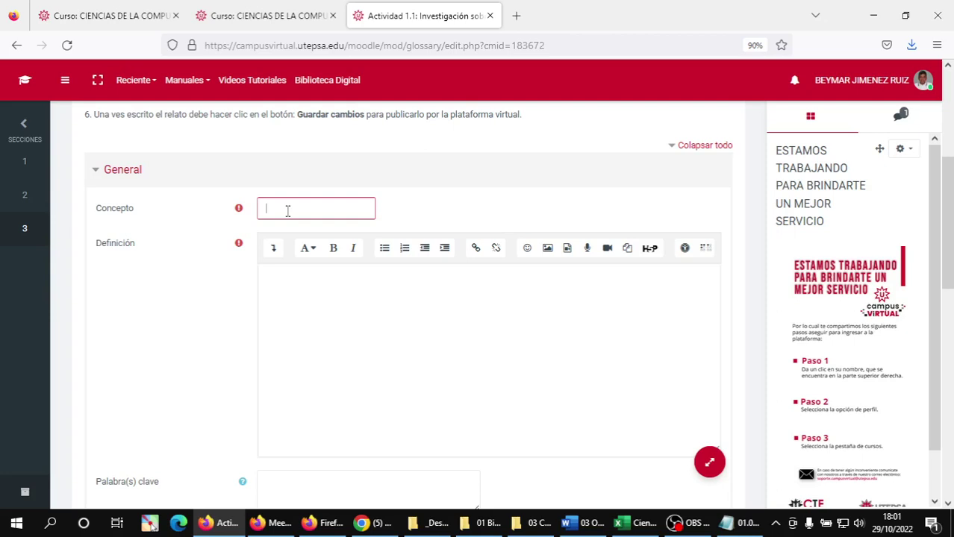
click(527, 507)
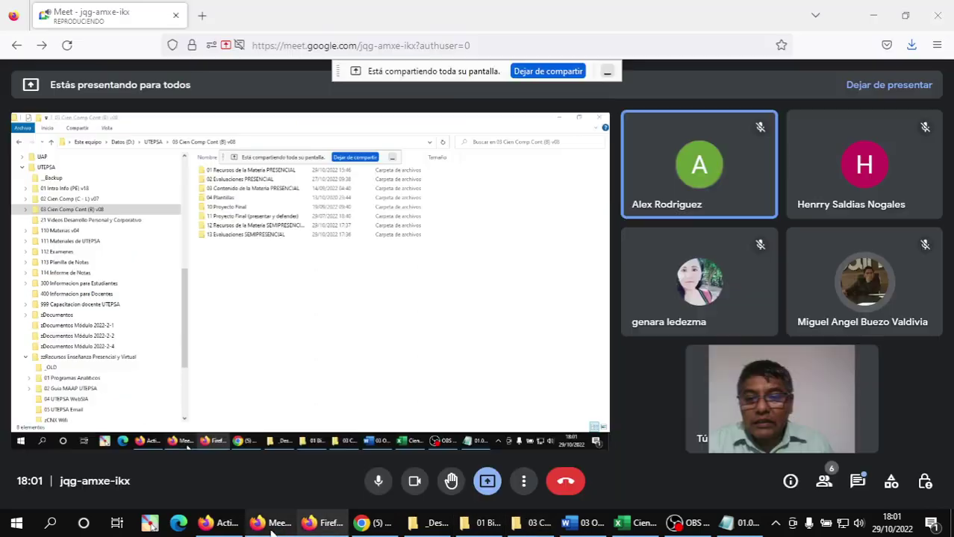
click(272, 523)
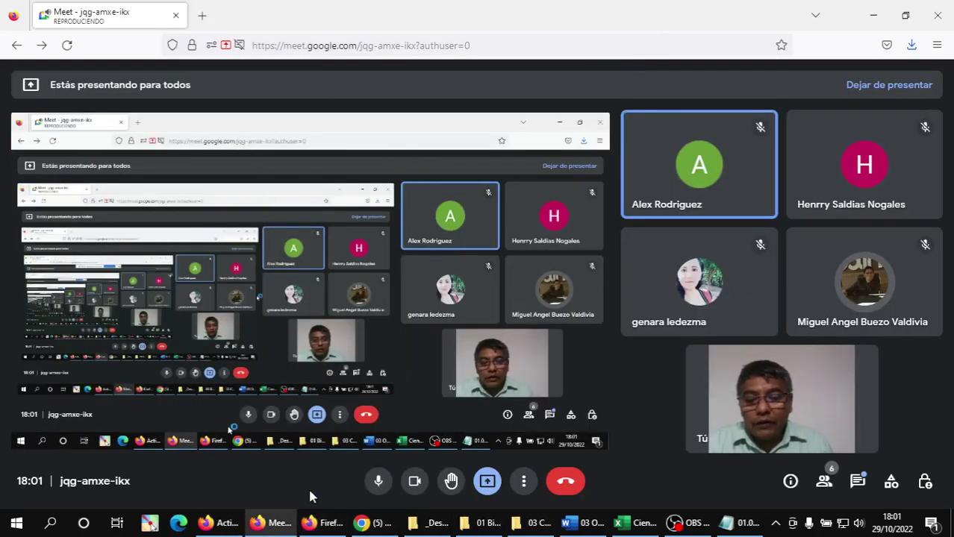
click(218, 523)
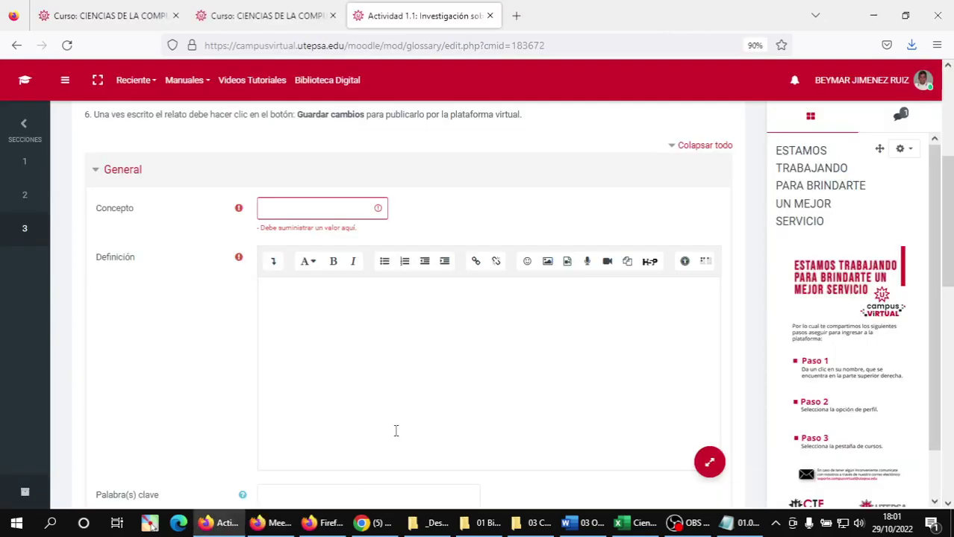
Enter "Nicola Tesla" as the concept of the new glossary entry and move on to its definition
click(286, 204)
text(Nicola Tesla)
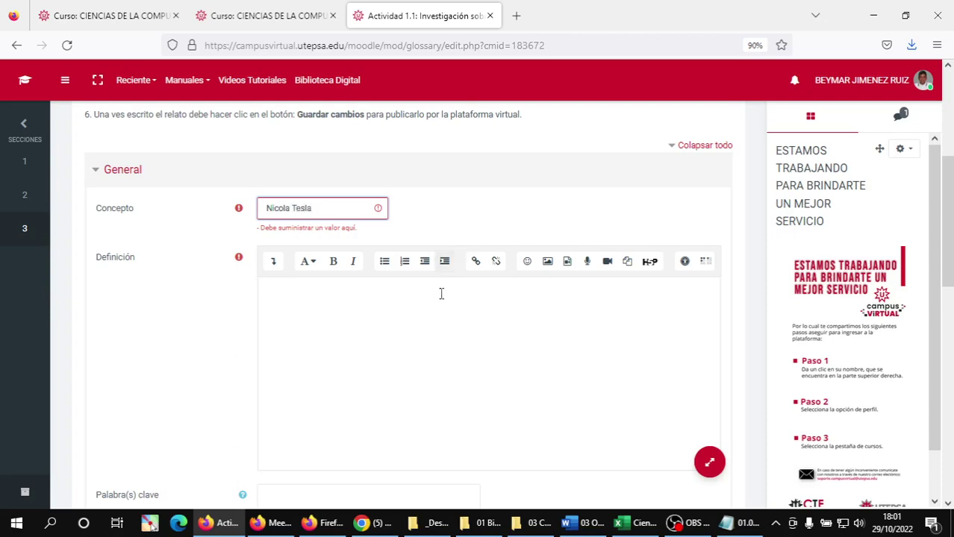
click(418, 352)
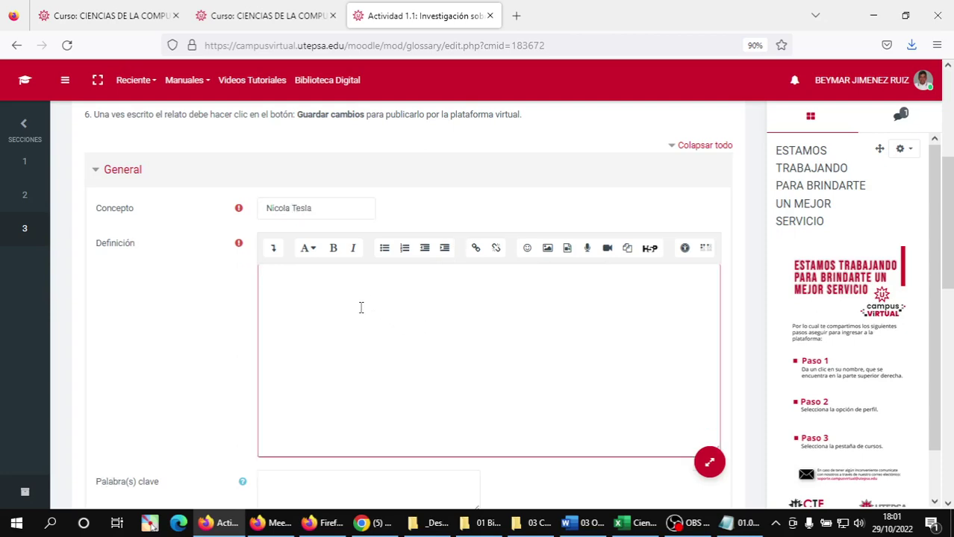
Open a new Google Chrome window, ready for a web search
mouse_move(373, 525)
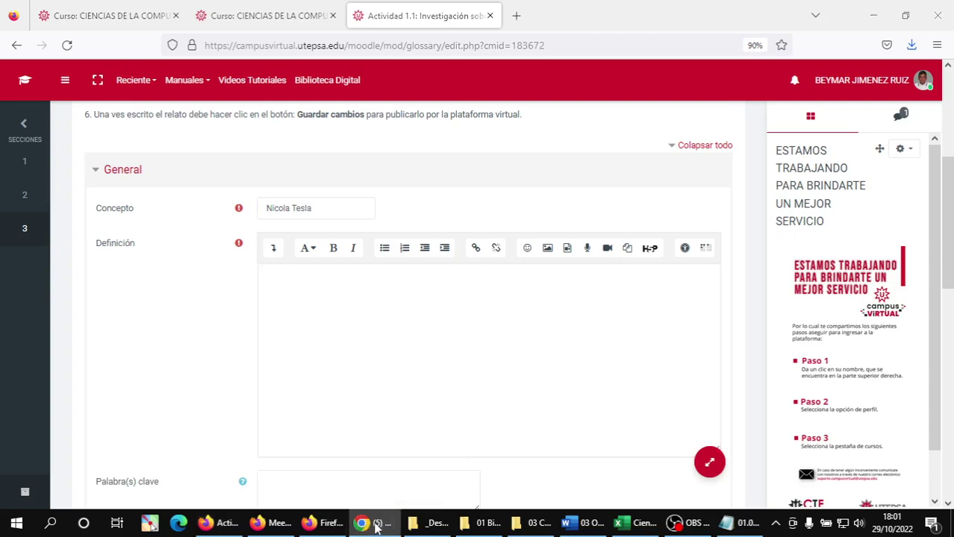
right_click(376, 527)
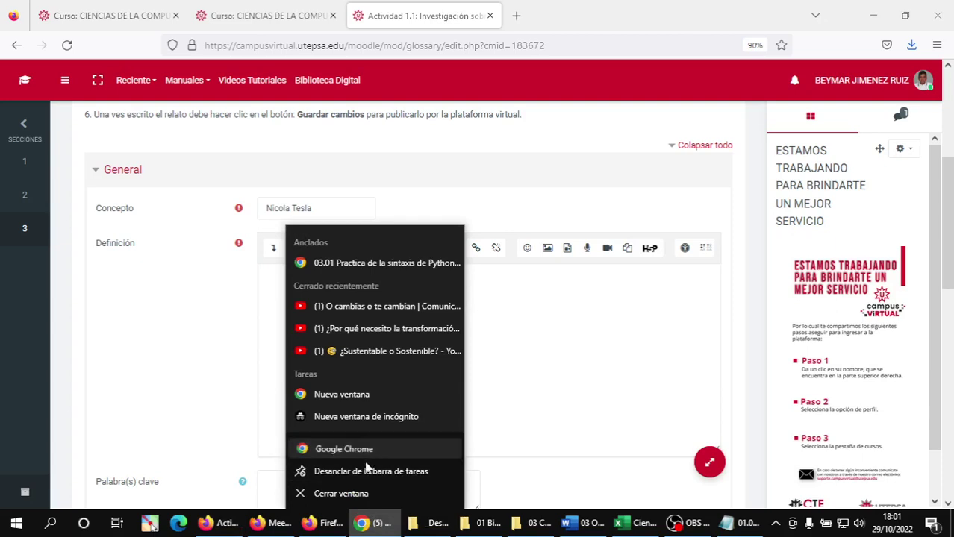
click(377, 163)
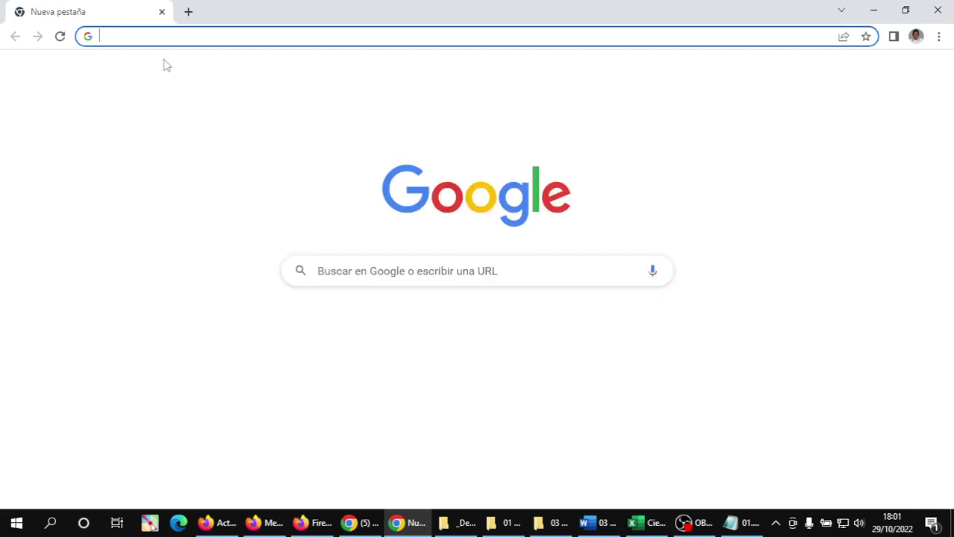
click(125, 37)
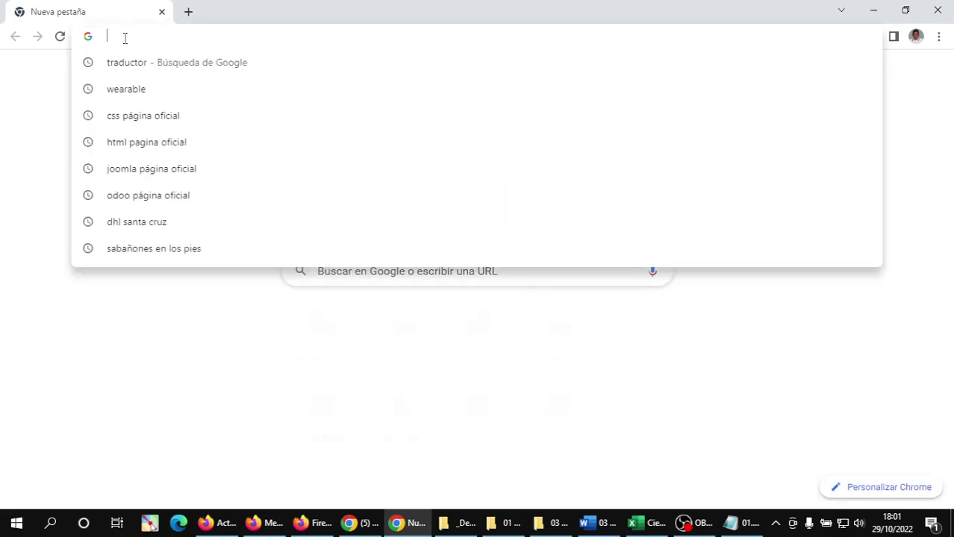
Search Google for "aporte de nicola tesla a las ciencias de la computación"
text(a)
key(BackSpace)
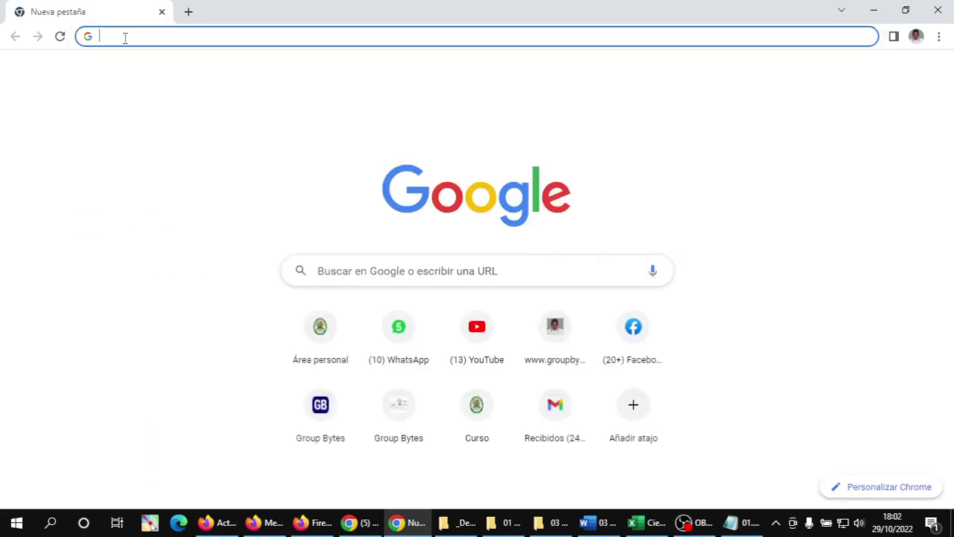
text(año)
key(BackSpace)
key(BackSpace)
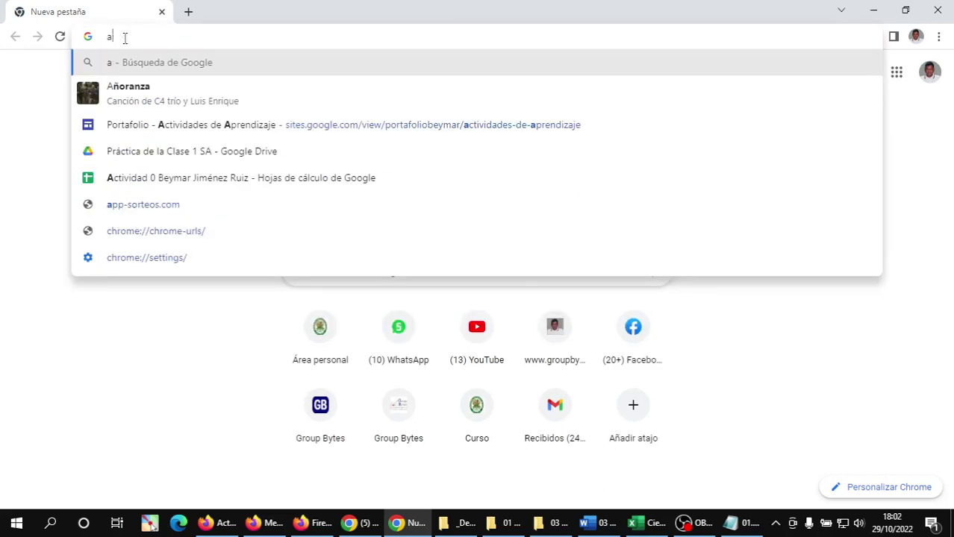
text(porte de ni)
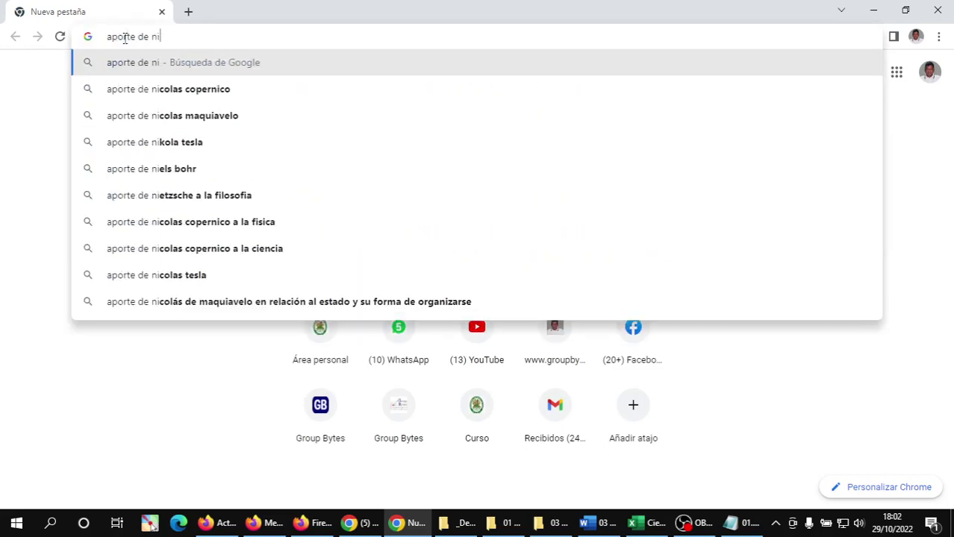
text(cola tesla )
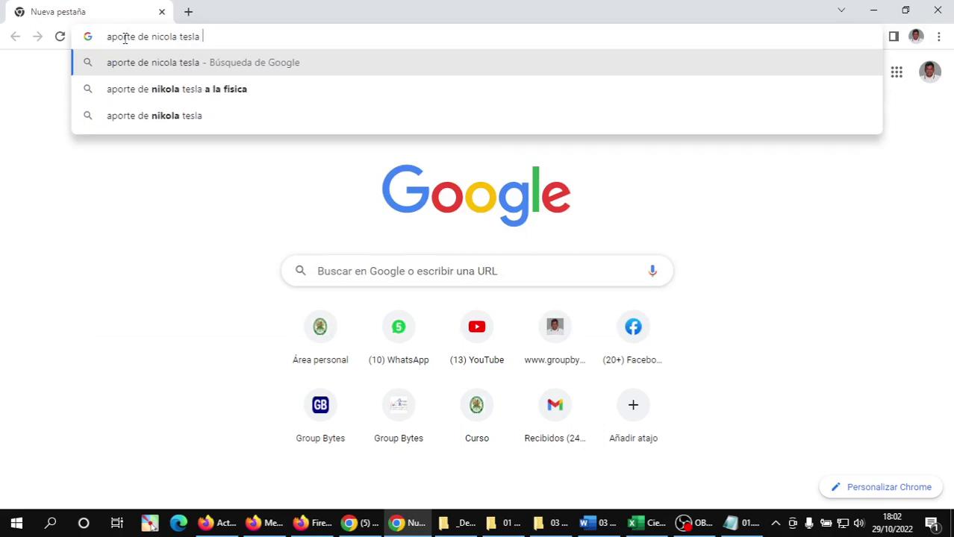
text(a la s)
key(BackSpace)
key(BackSpace)
text(s)
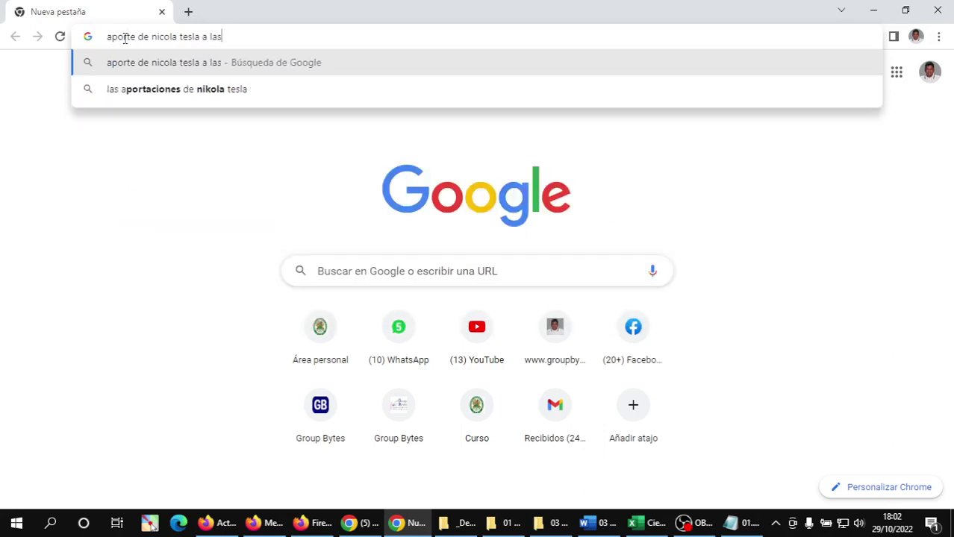
text( ci)
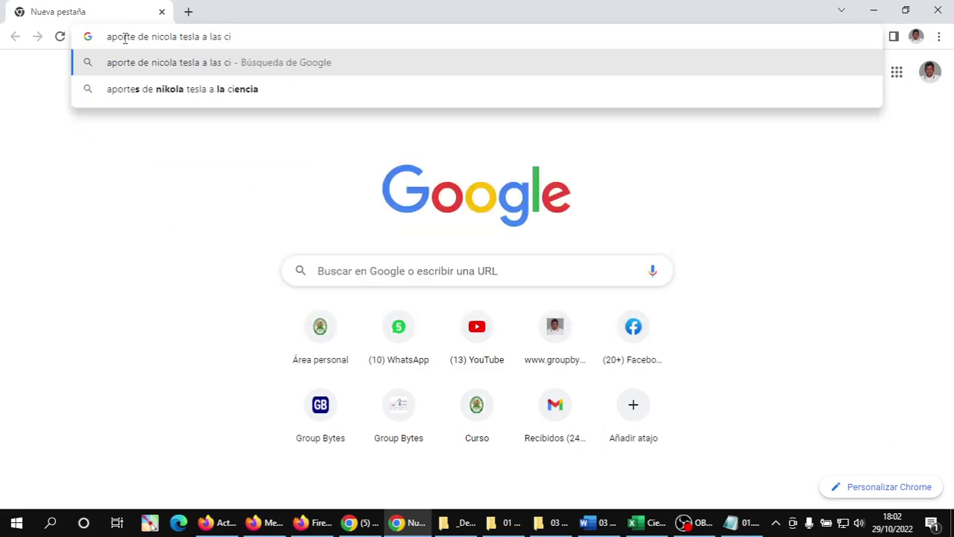
text(encias de l)
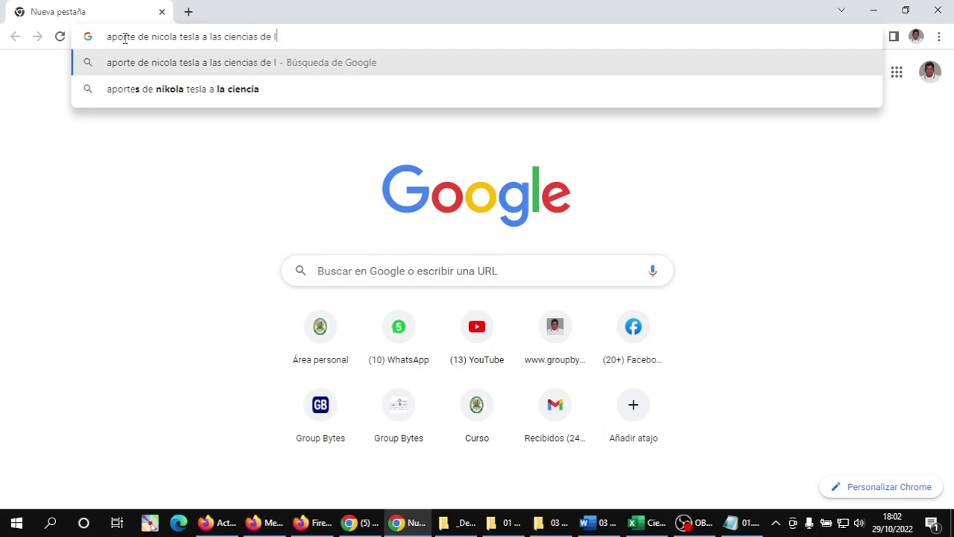
text(a computaci)
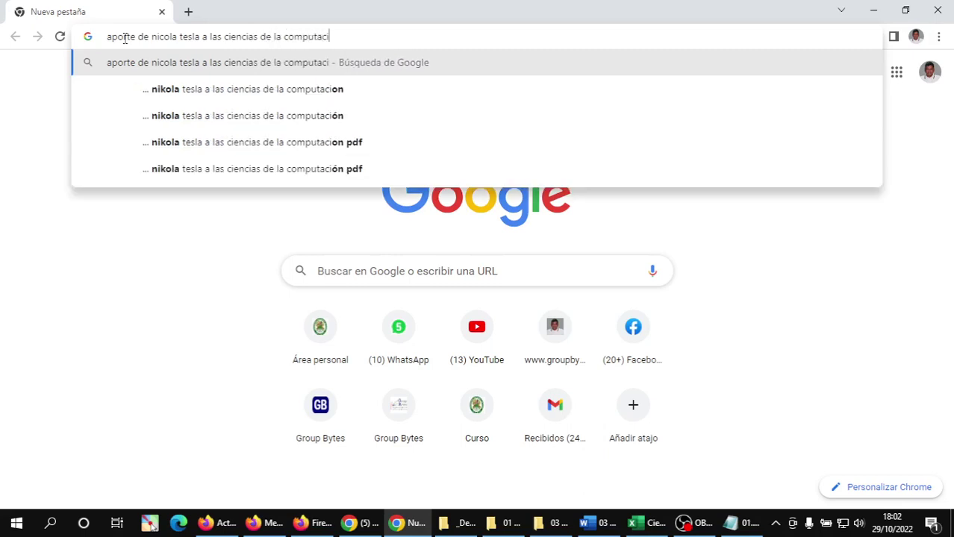
text(ón)
key(Return)
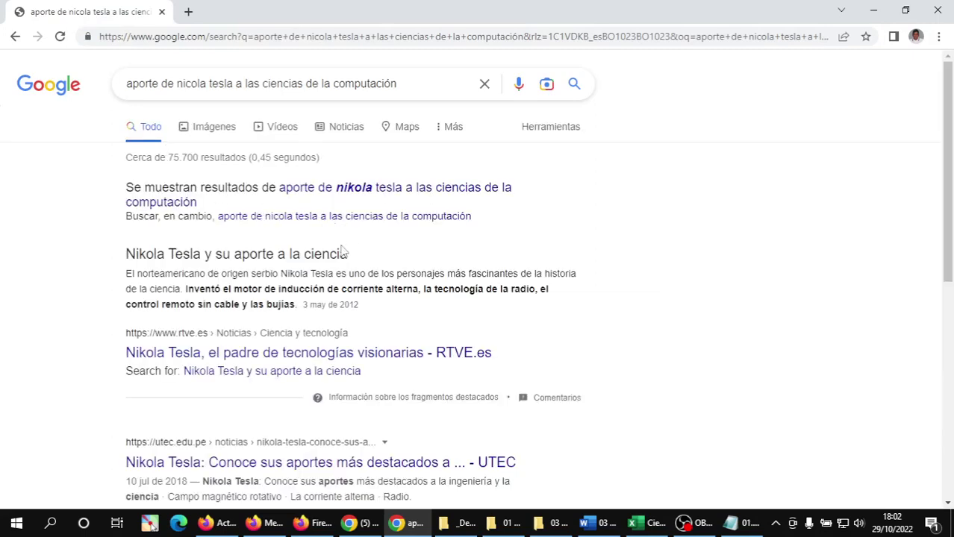
Open the RTVE, UTEC, medicoplus.com and personajeshistoricos.com results about Nikola Tesla, each in its own new tab
scroll(344, 252, down, 1)
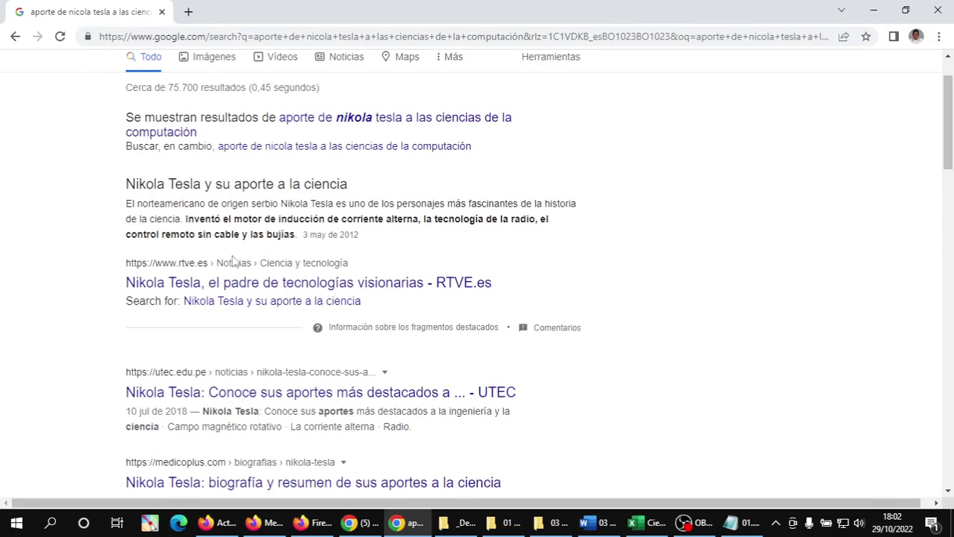
right_click(291, 289)
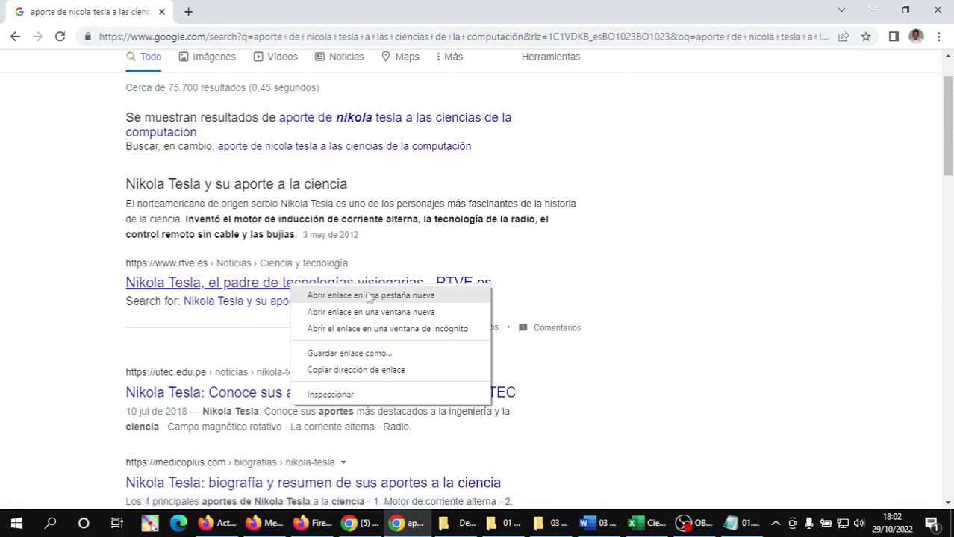
click(362, 296)
scroll(342, 272, down, 1)
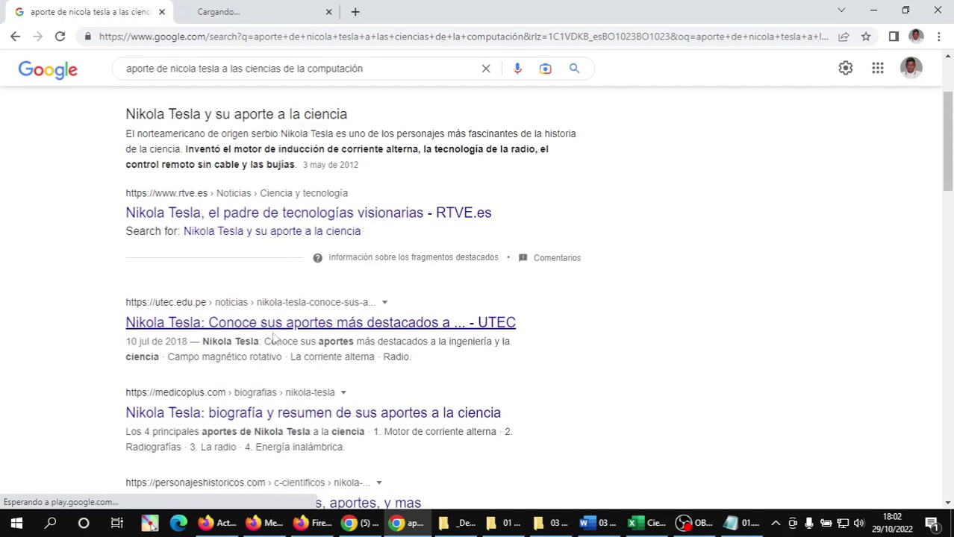
right_click(245, 328)
scroll(298, 315, down, 3)
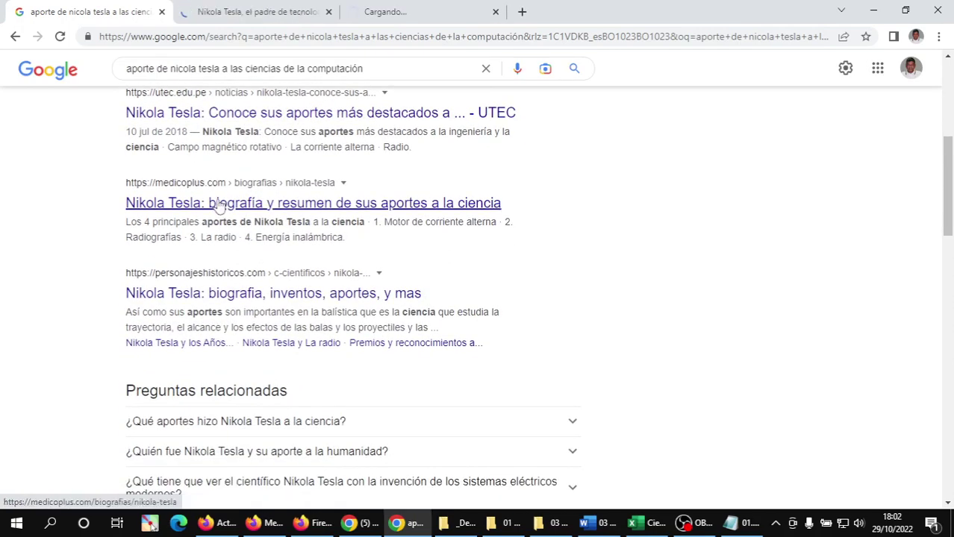
right_click(218, 202)
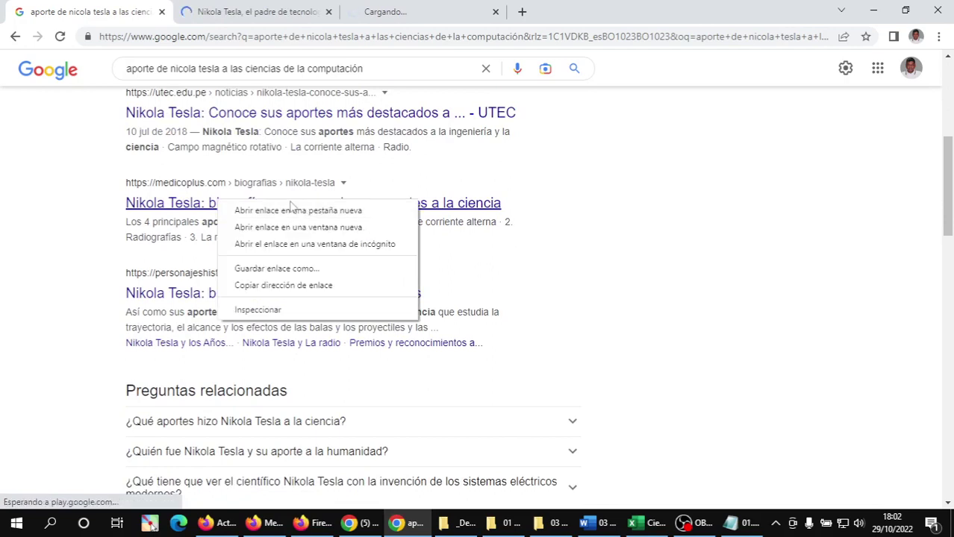
click(309, 215)
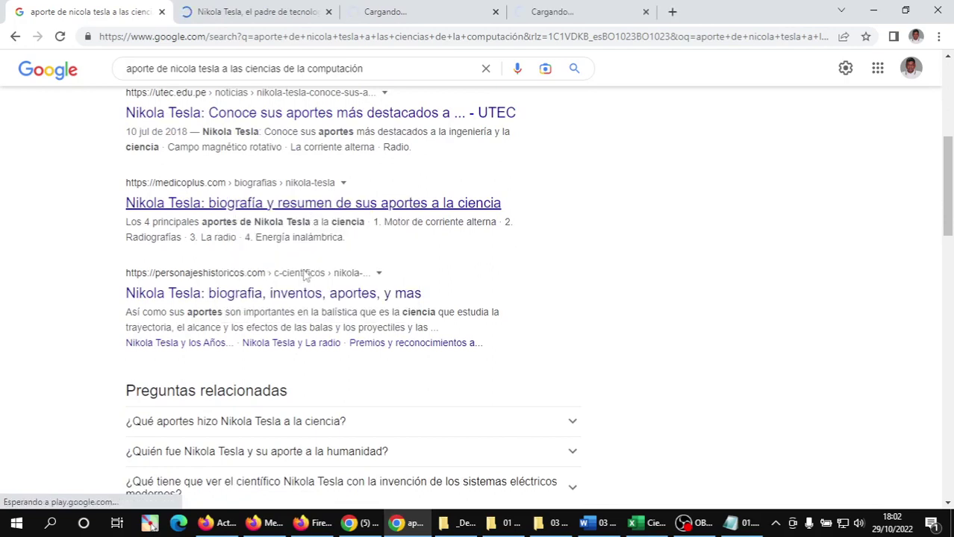
right_click(249, 297)
click(321, 306)
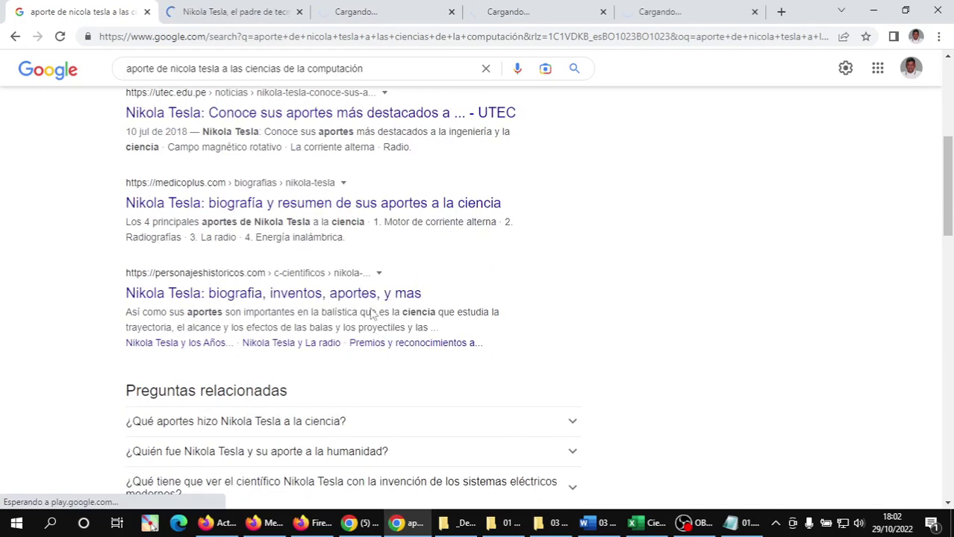
Show the RTVE article on Nikola Tesla and close the Notepad file "01.01 enlaces de los videos de la 1ra clase.txt"
click(203, 8)
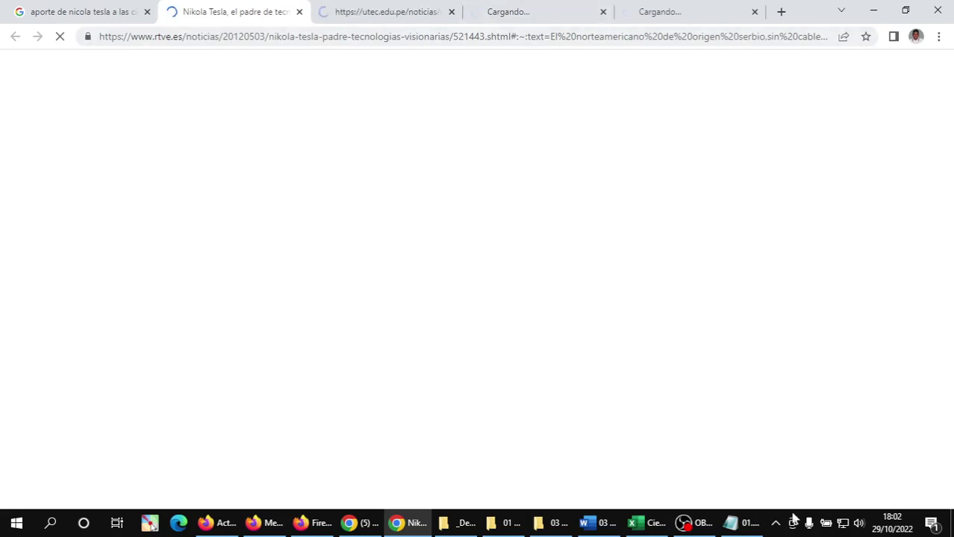
mouse_move(741, 530)
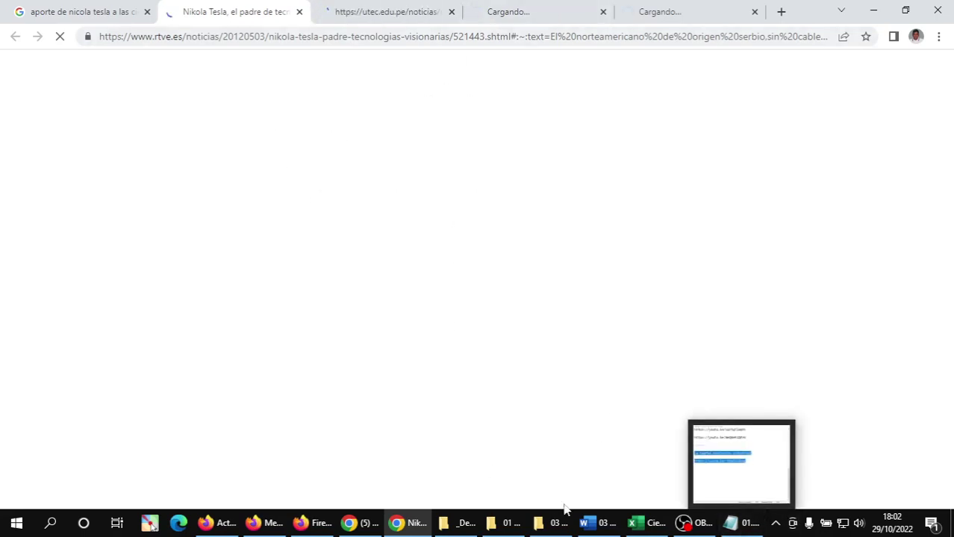
click(741, 526)
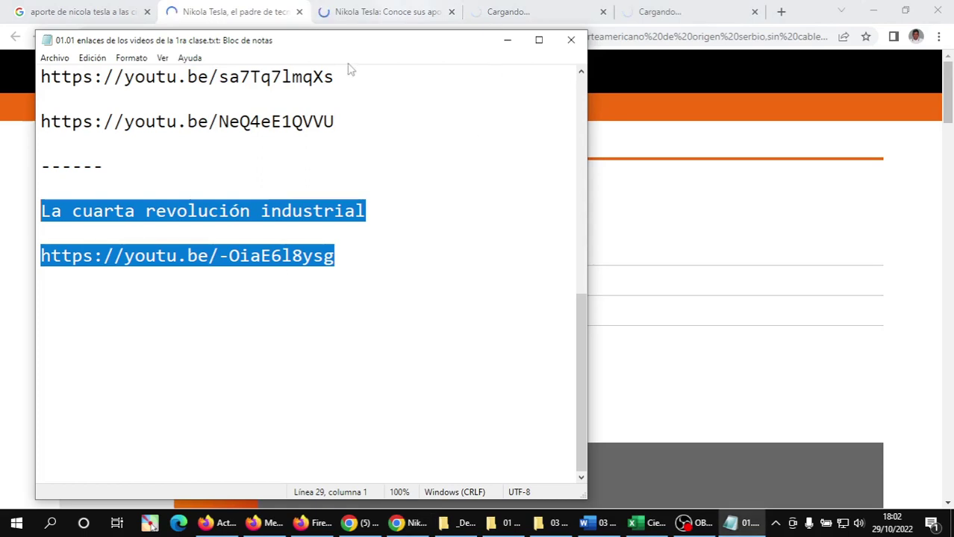
click(273, 180)
click(569, 39)
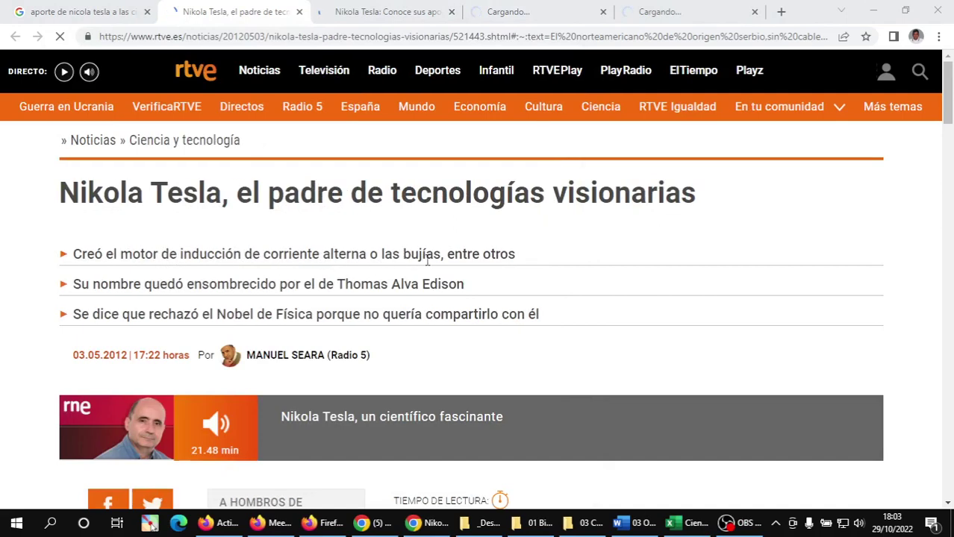
Read through the RTVE article on Nikola Tesla for his inventions and contributions to technology
scroll(105, 287, down, 1)
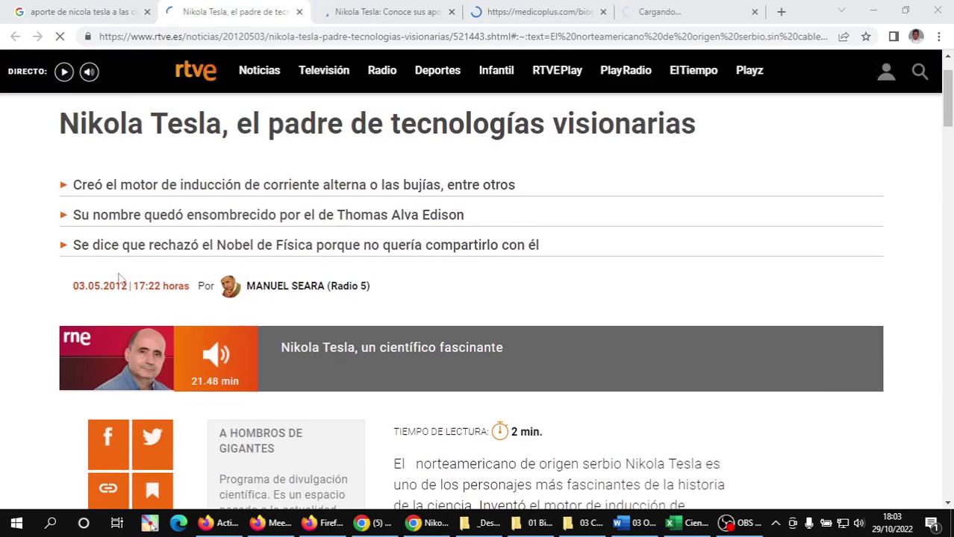
scroll(123, 278, down, 1)
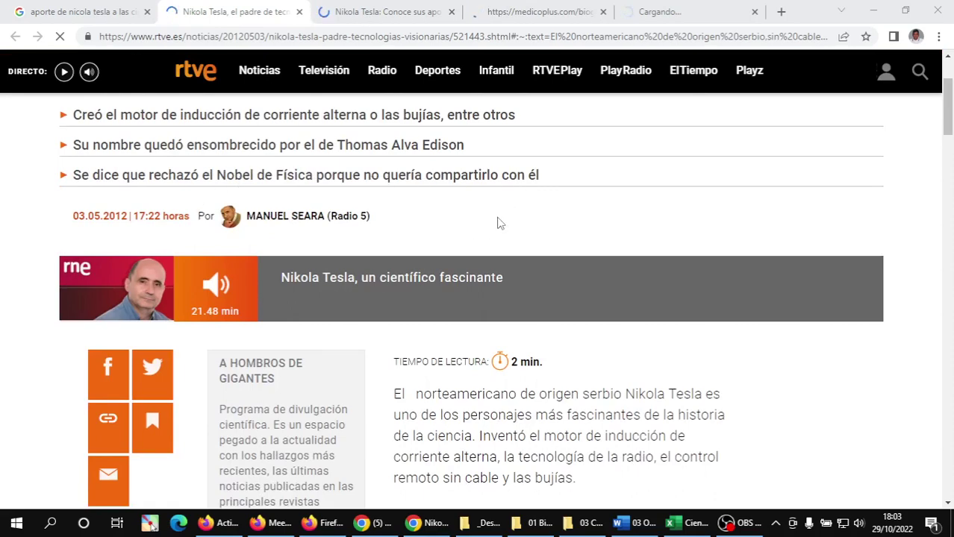
scroll(498, 223, down, 3)
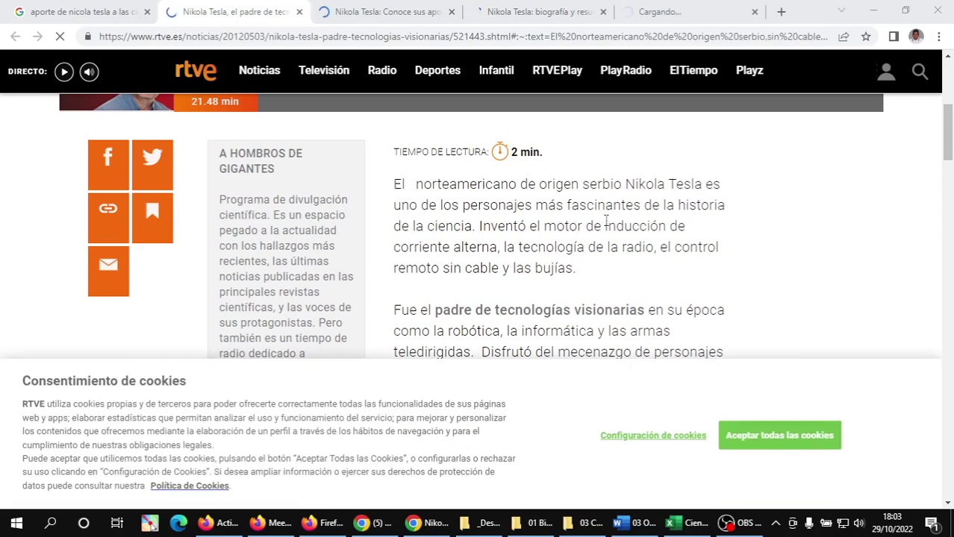
scroll(615, 226, down, 1)
scroll(616, 228, down, 1)
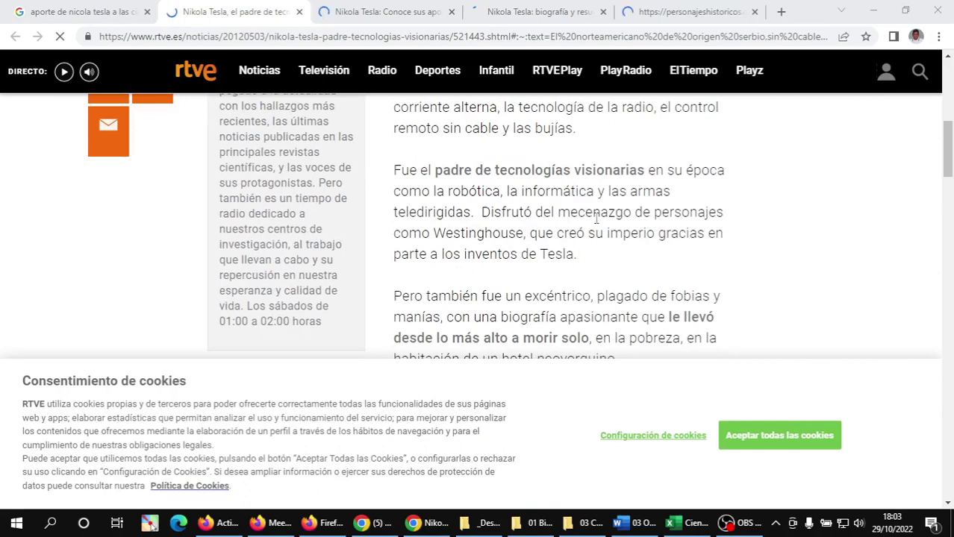
scroll(482, 227, down, 1)
scroll(522, 217, up, 1)
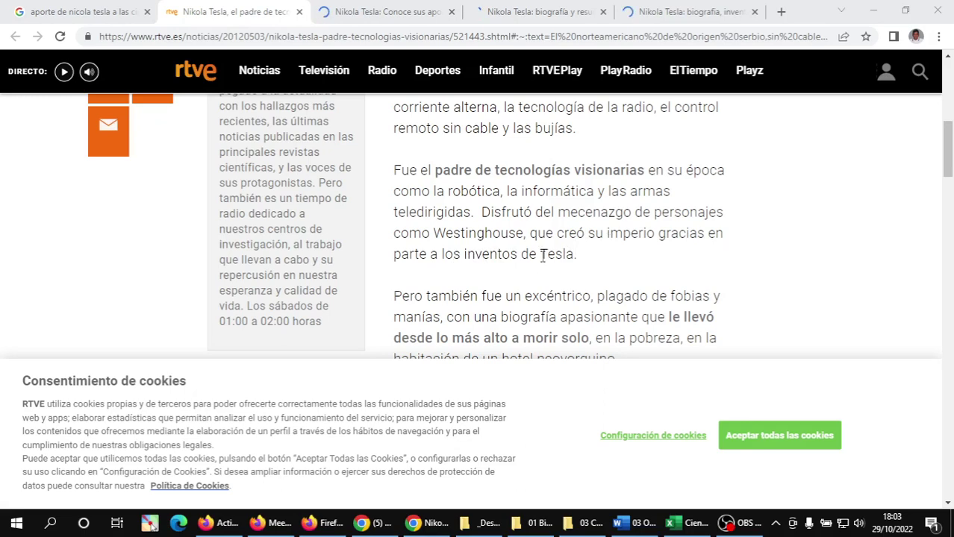
scroll(542, 256, down, 1)
scroll(547, 262, down, 2)
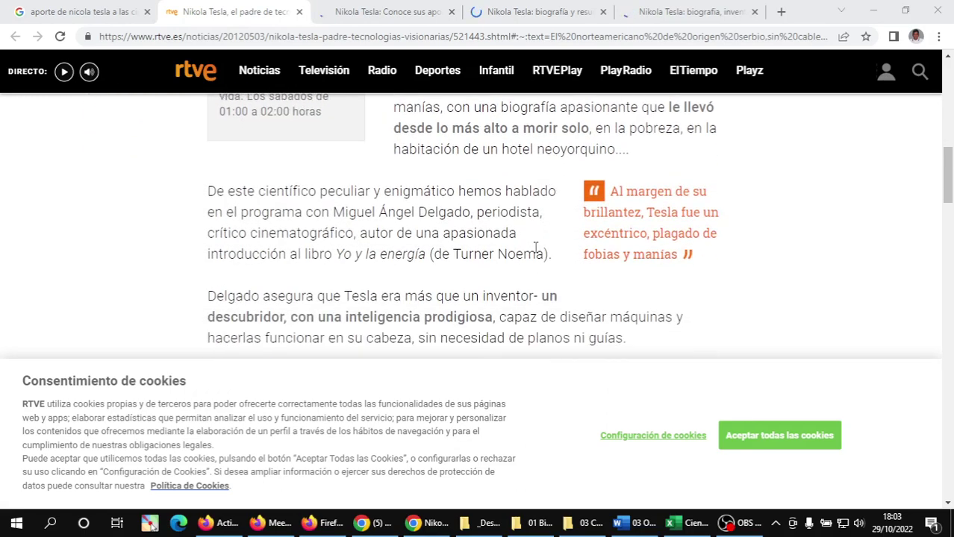
scroll(536, 247, down, 2)
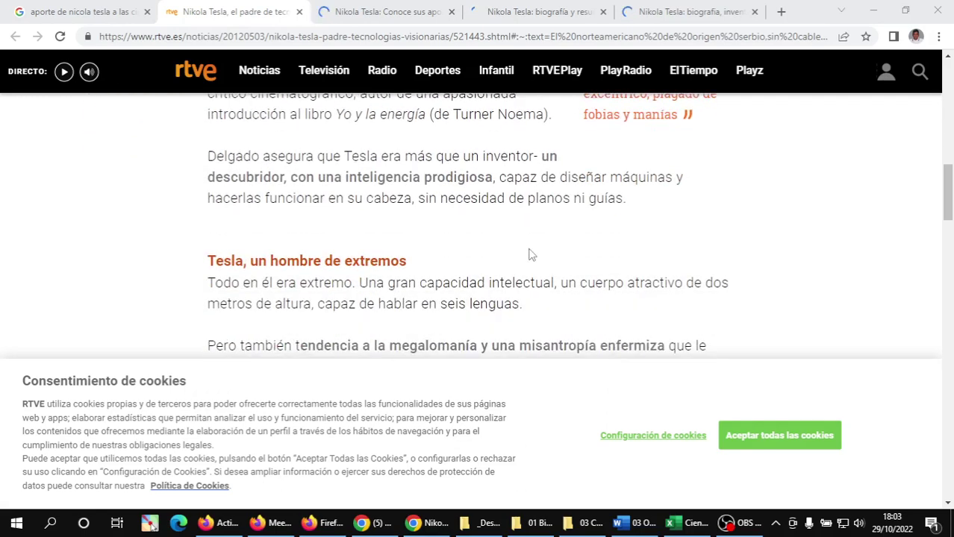
scroll(530, 253, down, 2)
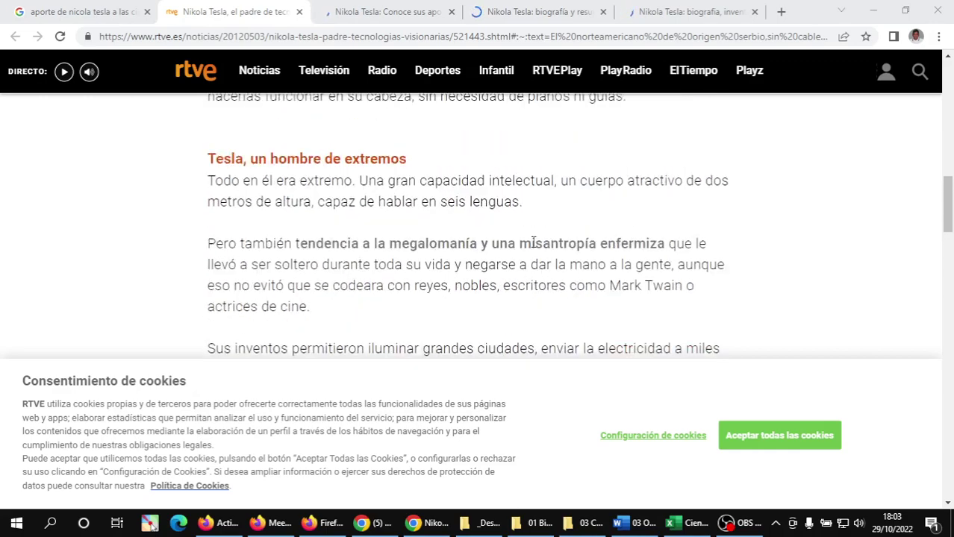
scroll(533, 244, up, 6)
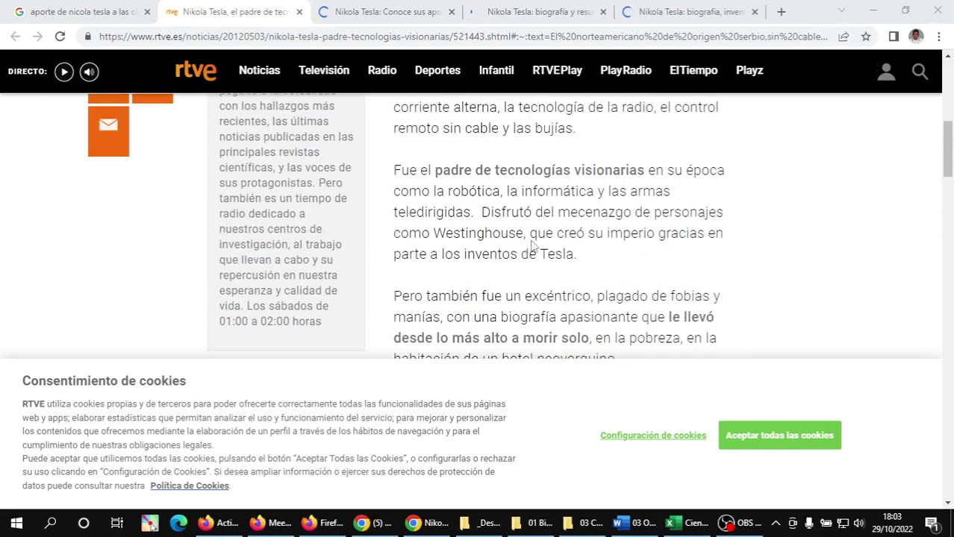
Copy the article's two opening paragraphs, from "El norteamericano de origen serbio" to "los inventos de Tesla.", into a new Notepad document
scroll(533, 246, up, 1)
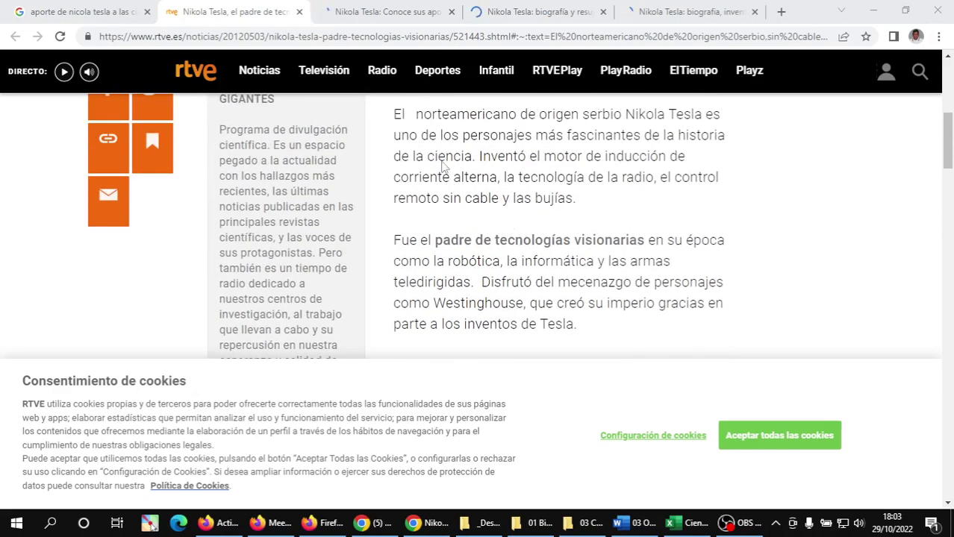
drag(392, 120, 588, 330)
key(ctrl+c)
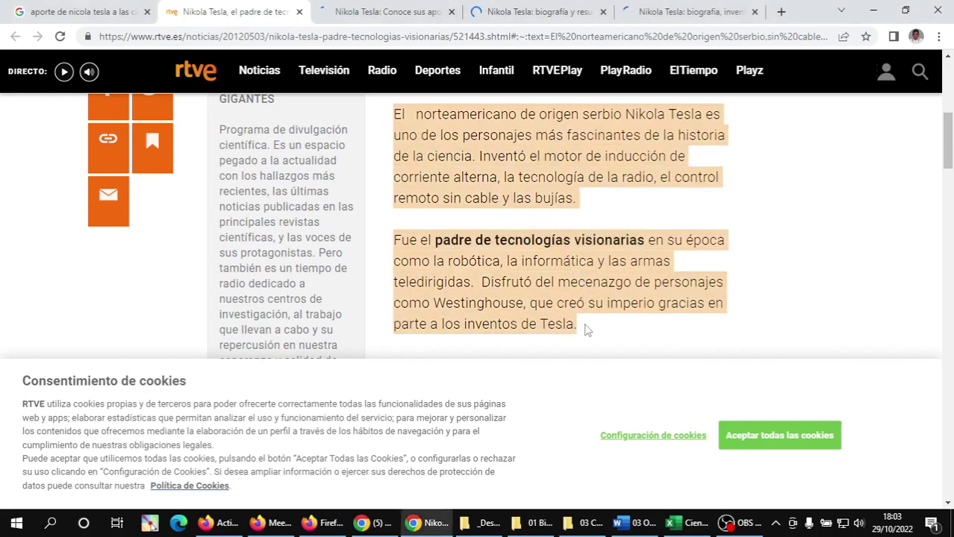
click(21, 526)
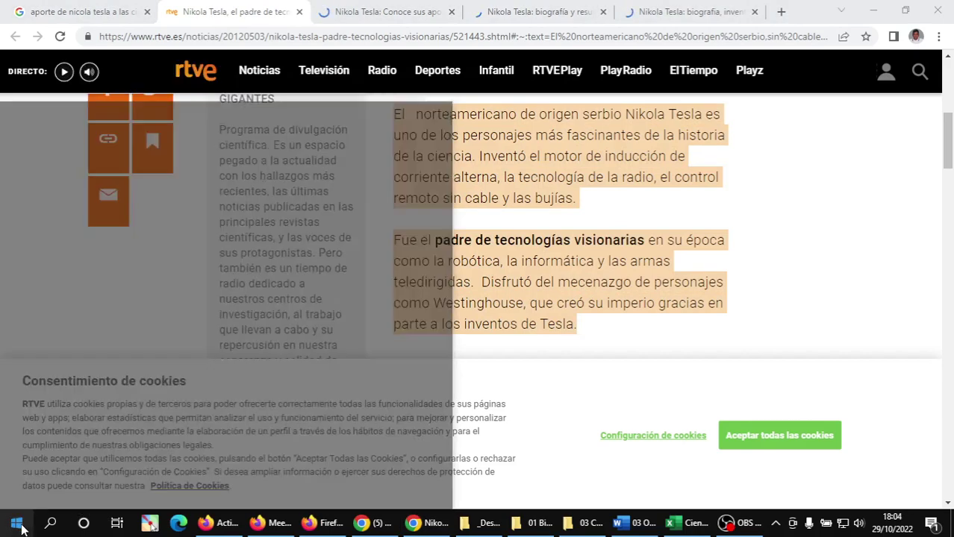
click(18, 525)
click(16, 522)
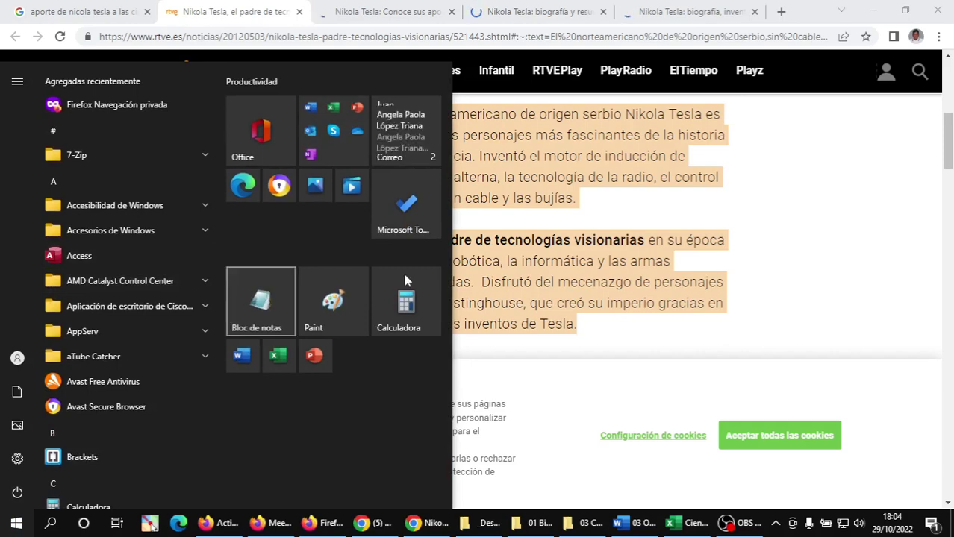
click(653, 208)
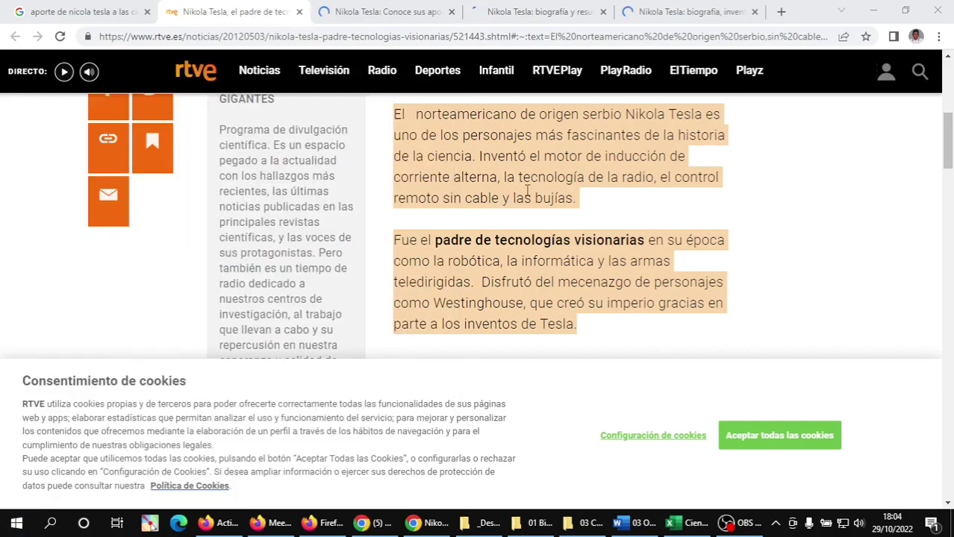
key(ctrl+v)
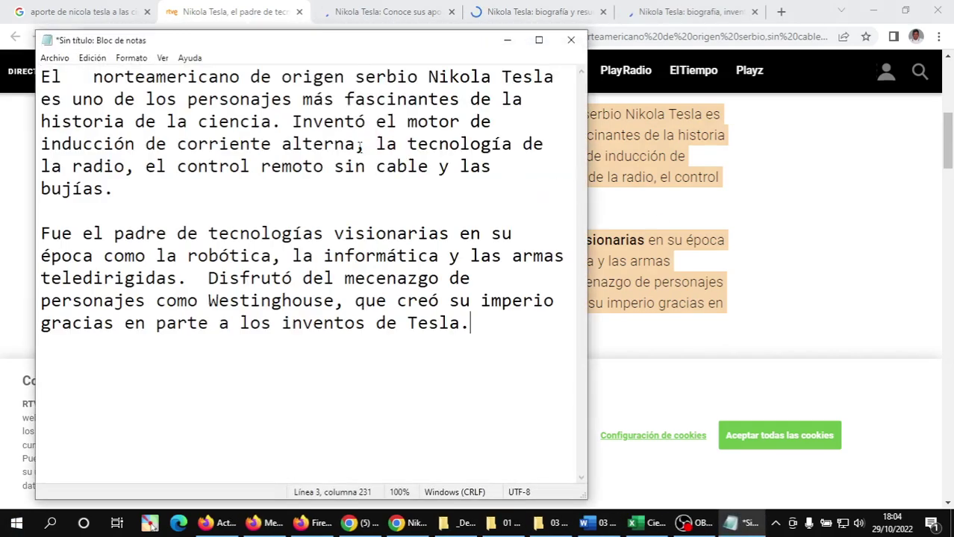
Delete the extra spaces before "norteamericano" in the first line of the pasted notes
click(82, 78)
click(90, 72)
key(BackSpace)
key(BackSpace)
key(BackSpace)
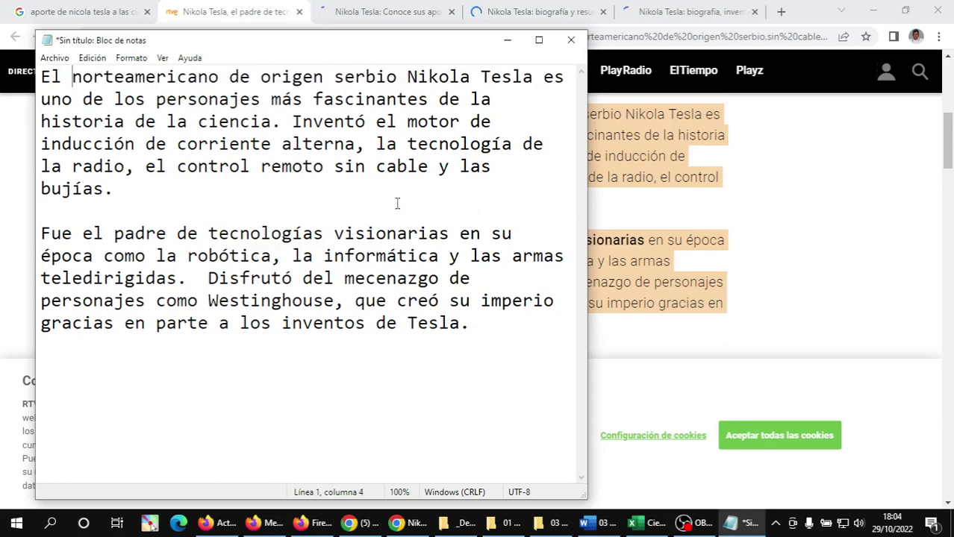
click(104, 230)
Switch back to Chrome and copy the full web address of the RTVE article
click(890, 222)
scroll(533, 225, up, 3)
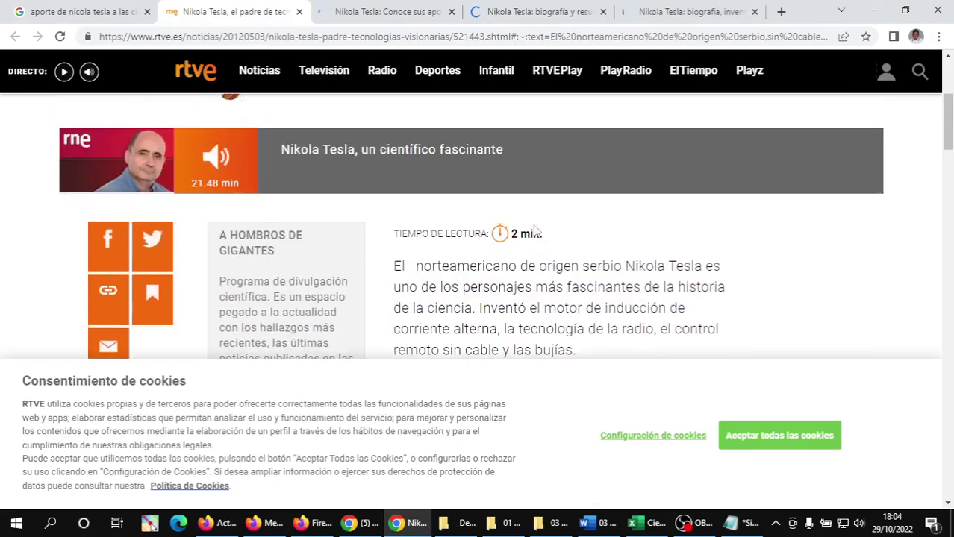
scroll(533, 225, down, 1)
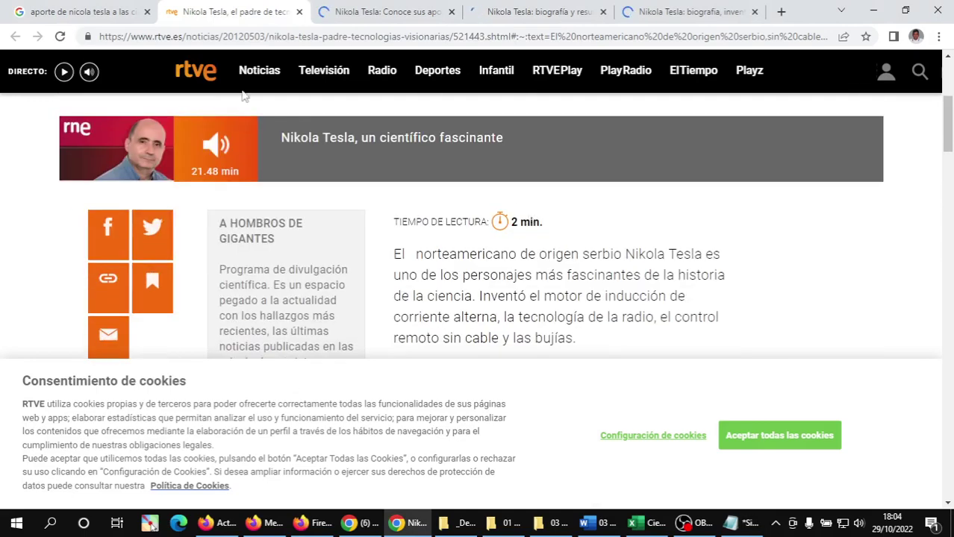
click(290, 37)
key(ctrl+c)
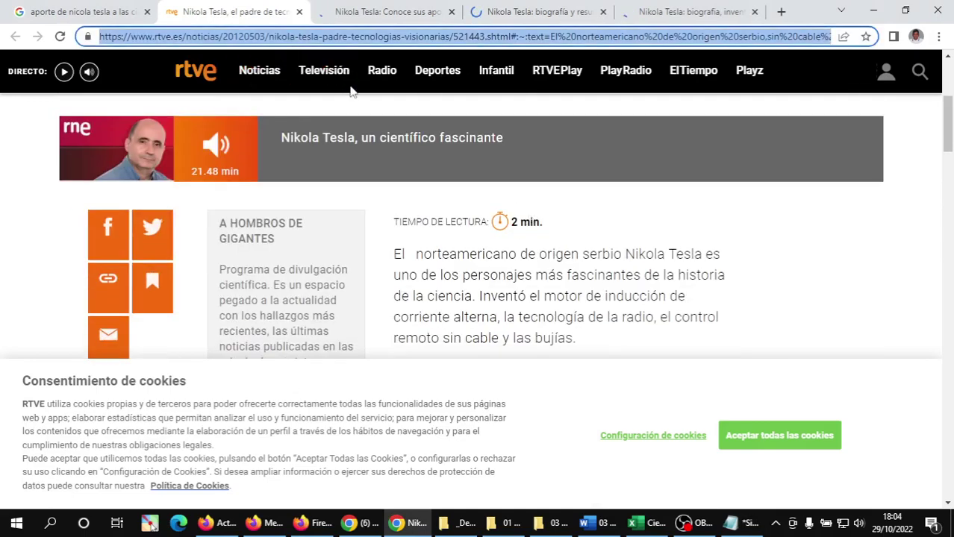
Paste the RTVE address into the Notepad notes below the paragraphs, leaving several blank lines before and after it
click(730, 522)
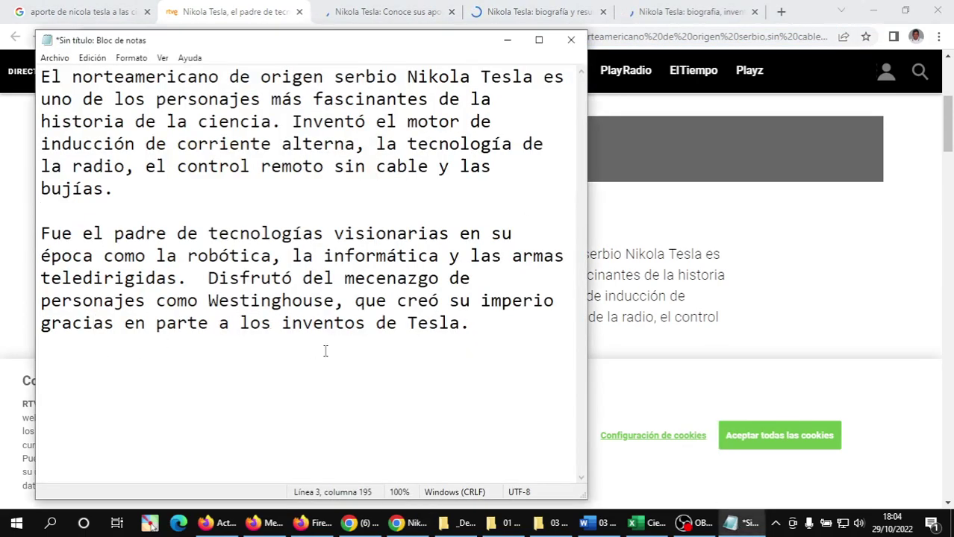
click(519, 349)
key(Return)
key(Return)
key(Return)
key(Return)
key(ctrl+v)
key(Return)
key(Return)
key(Return)
key(Return)
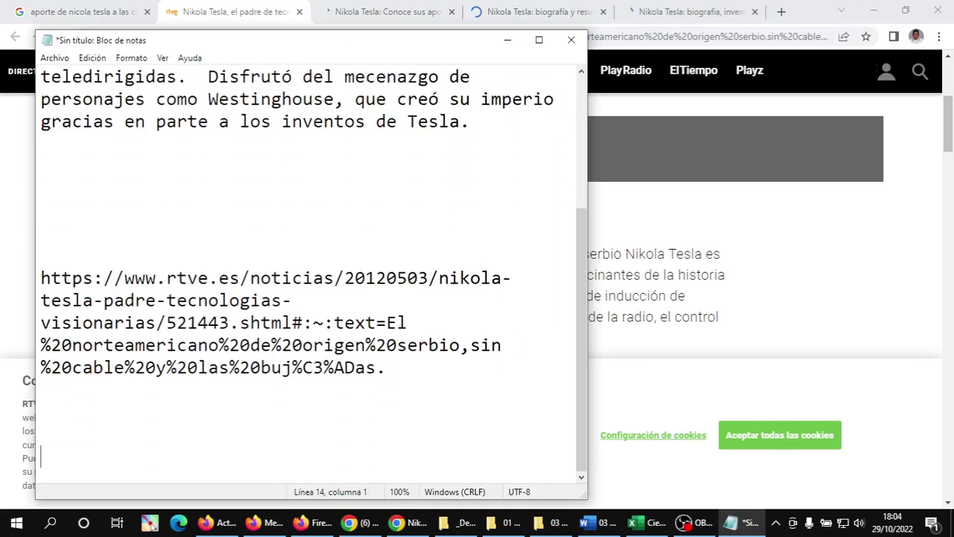
Close the RTVE article in Chrome and show the UTEC article on Tesla's contributions to engineering and science
click(915, 271)
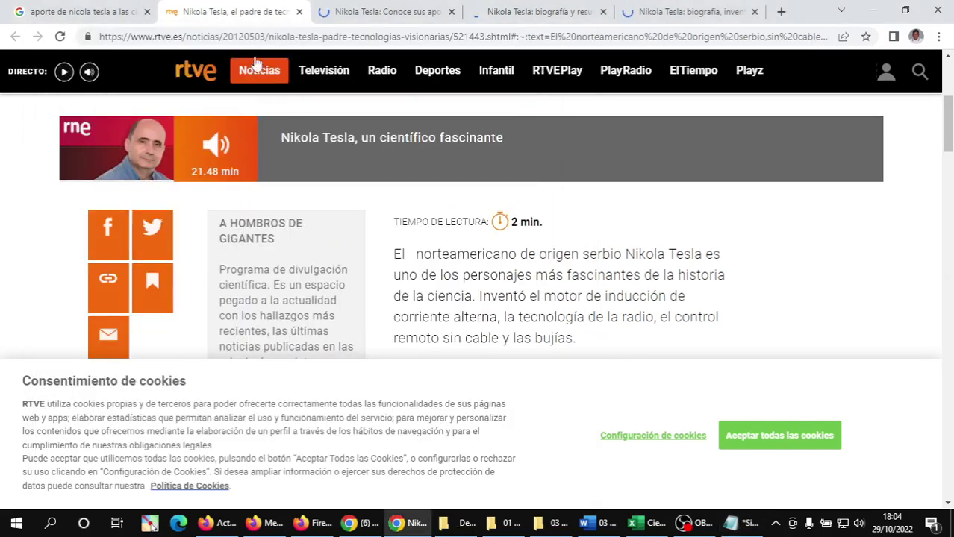
click(299, 12)
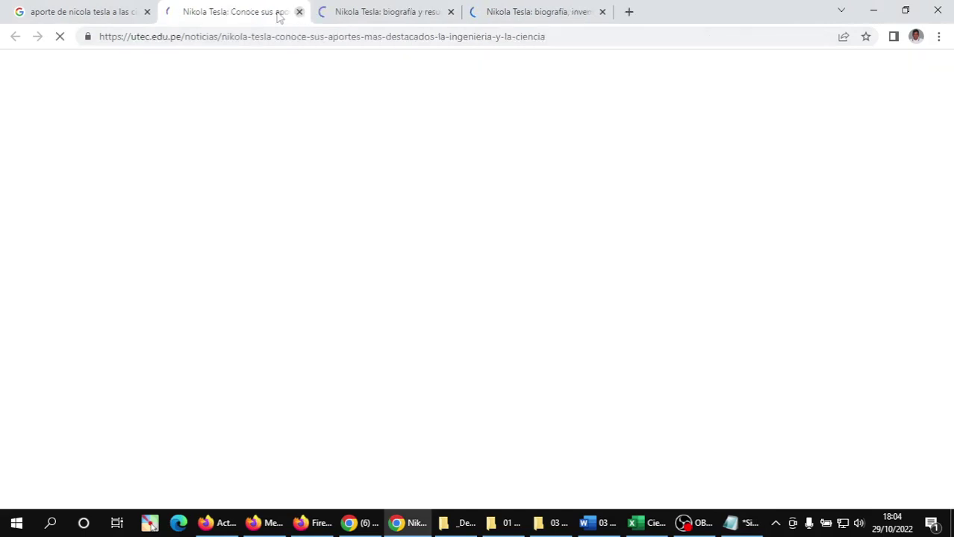
click(348, 11)
click(492, 9)
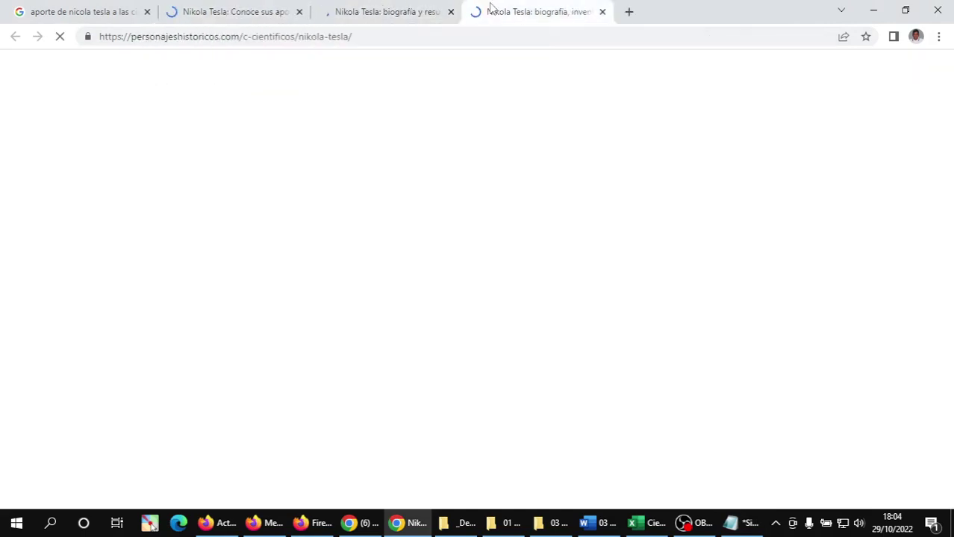
click(234, 10)
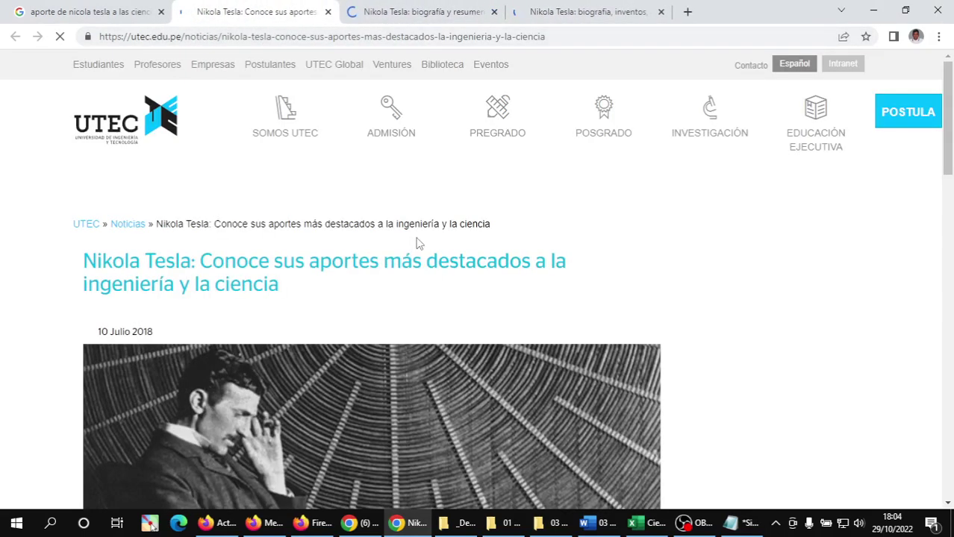
Read through the UTEC article's sections on Tesla's contributions, including the paragraph on wireless energy transfer
scroll(287, 235, down, 2)
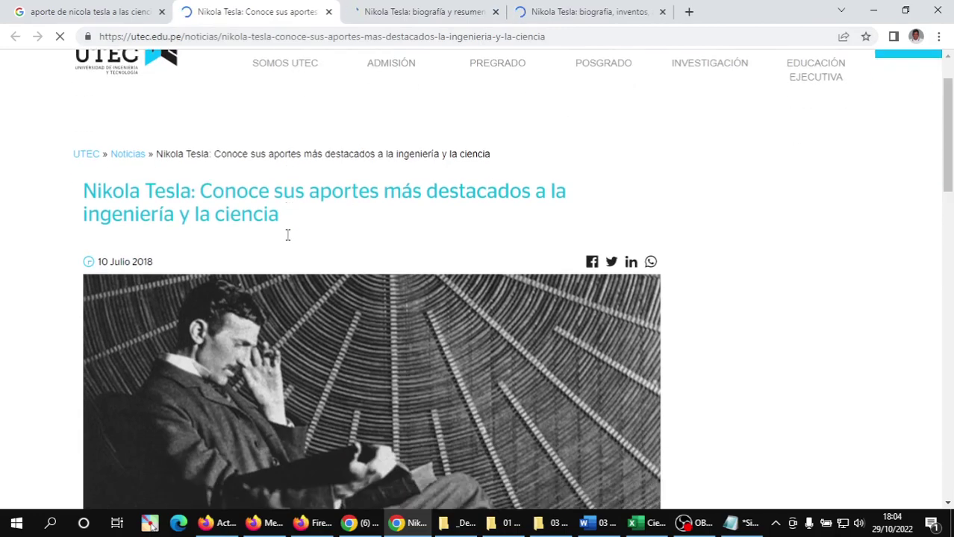
scroll(285, 248, down, 6)
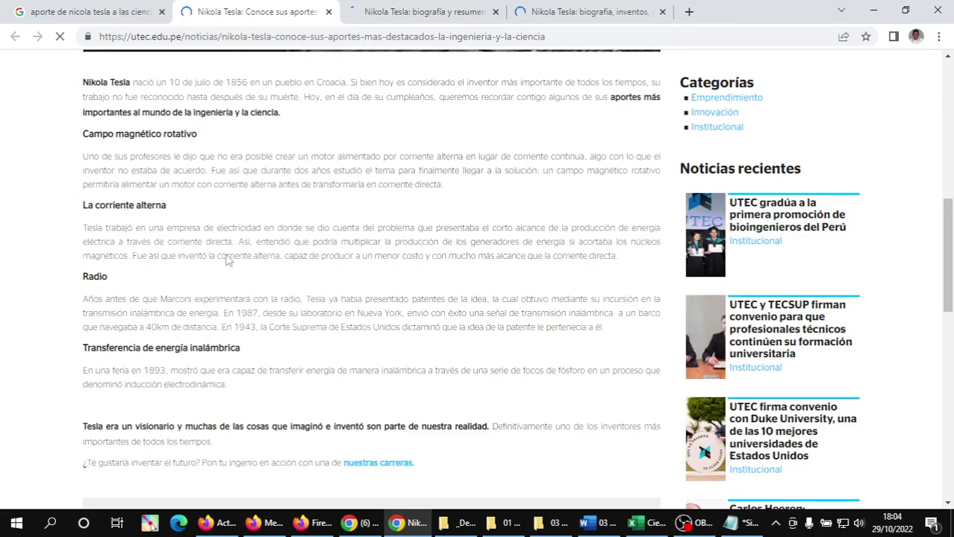
scroll(228, 259, down, 1)
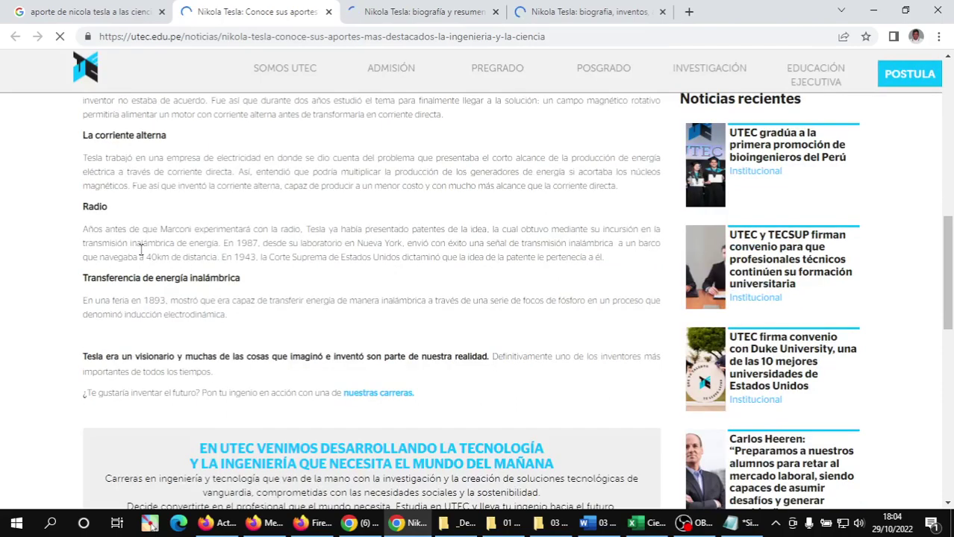
scroll(140, 250, down, 2)
scroll(150, 252, down, 1)
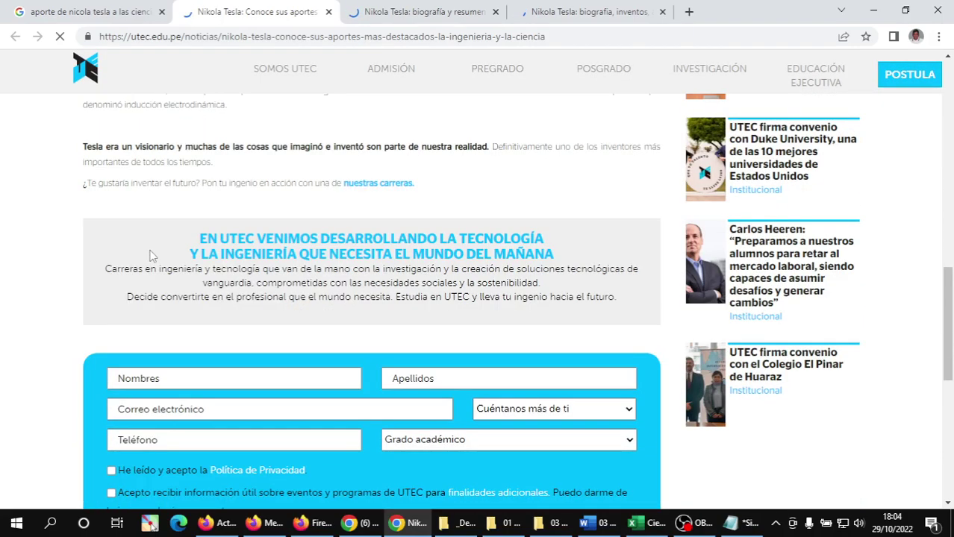
scroll(160, 252, up, 2)
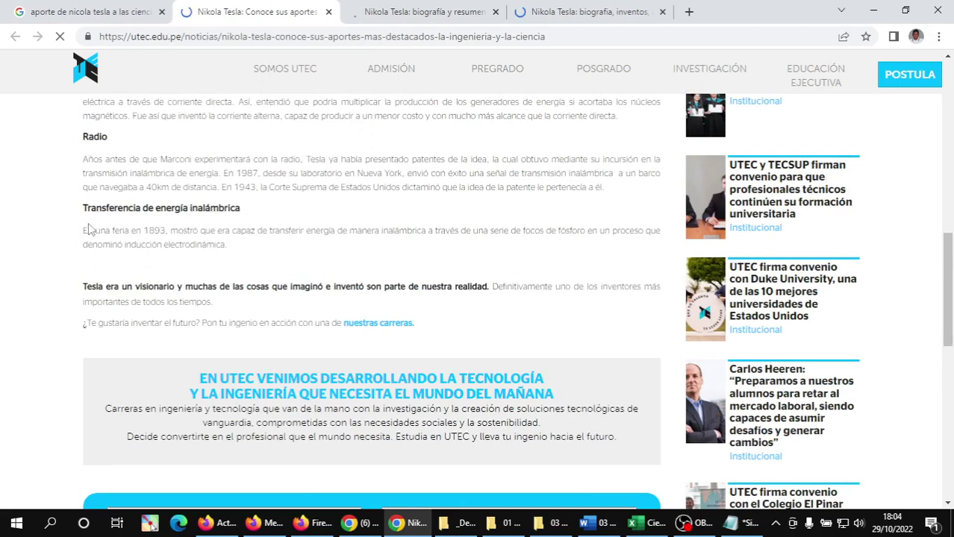
drag(85, 231, 247, 249)
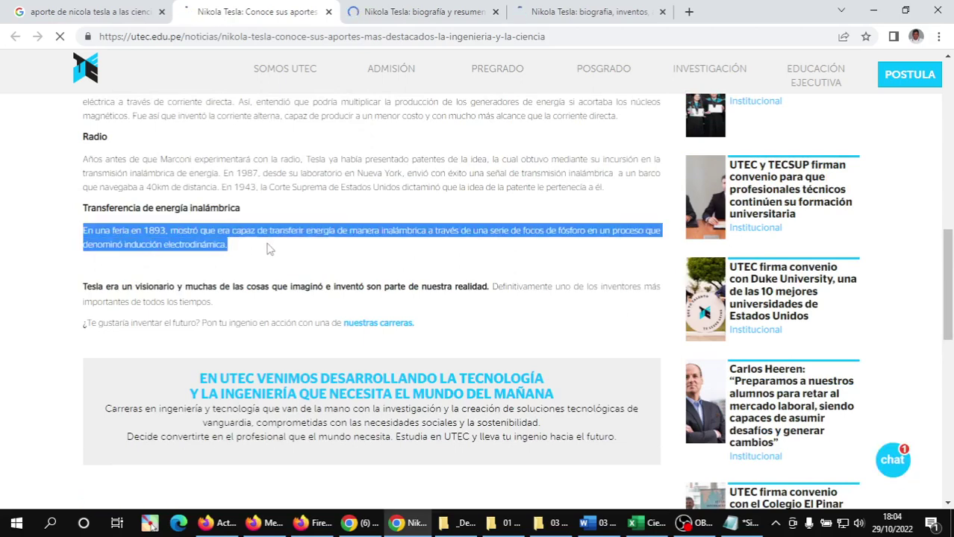
scroll(283, 245, down, 1)
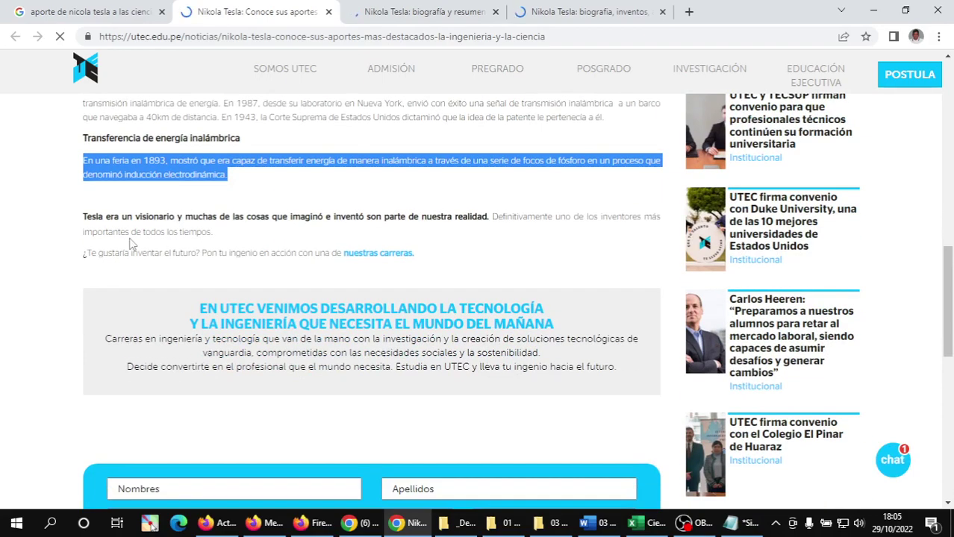
scroll(307, 249, down, 7)
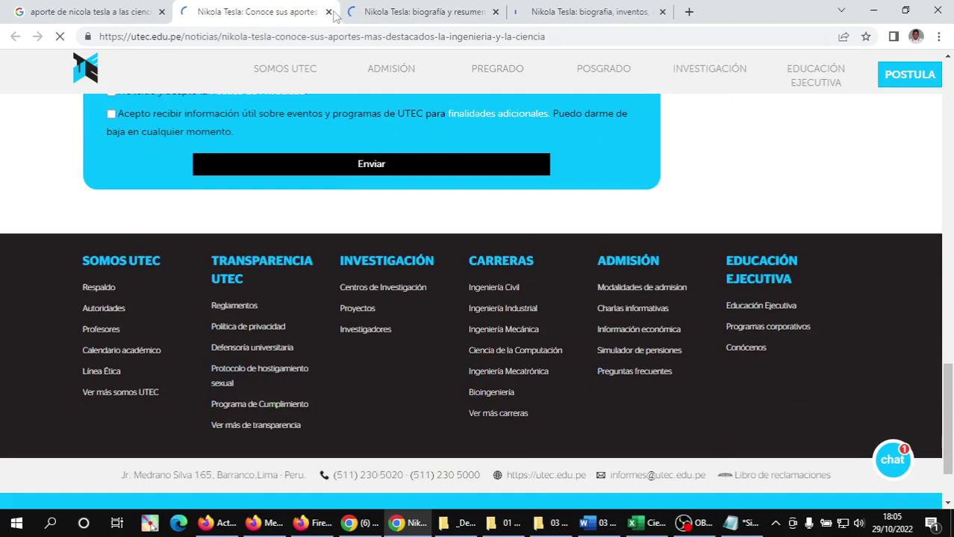
Close the UTEC article, show the medicoplus.com biography, and return to the beginning of the Tesla notes in Notepad
click(329, 12)
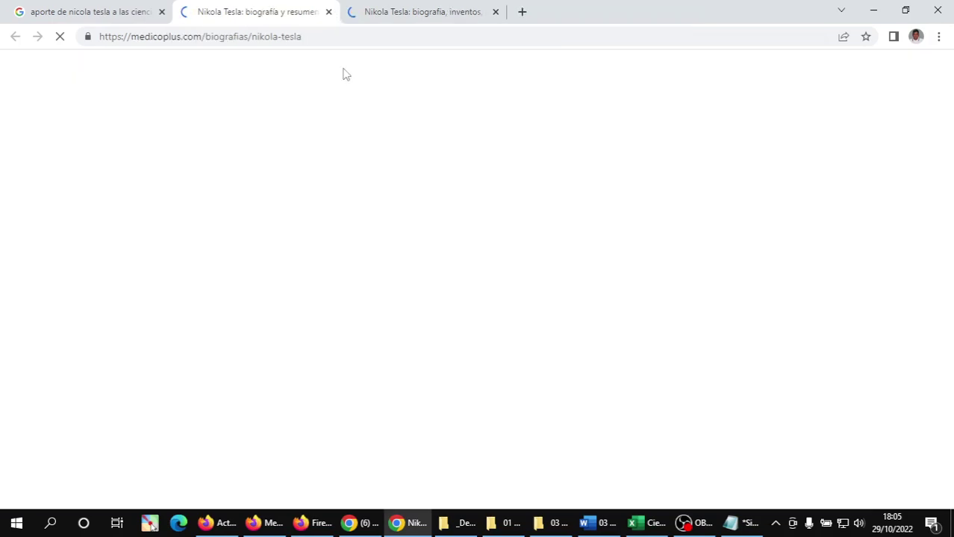
click(400, 9)
click(251, 16)
click(735, 522)
click(265, 193)
scroll(231, 184, up, 3)
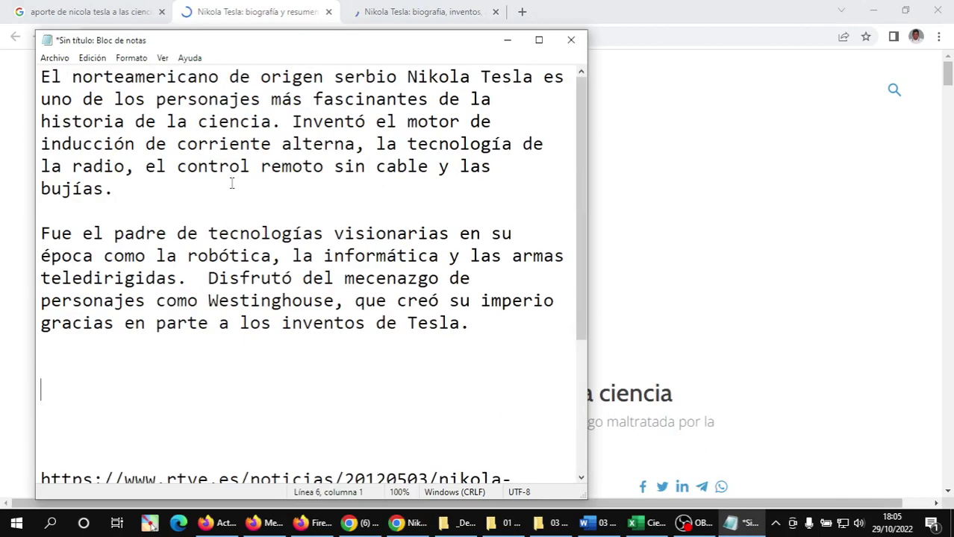
Remove the opening article "El" from the Notepad notes so the first sentence begins with "Norteamericano"
click(77, 78)
key(BackSpace)
key(BackSpace)
key(BackSpace)
key(BackSpace)
text(N)
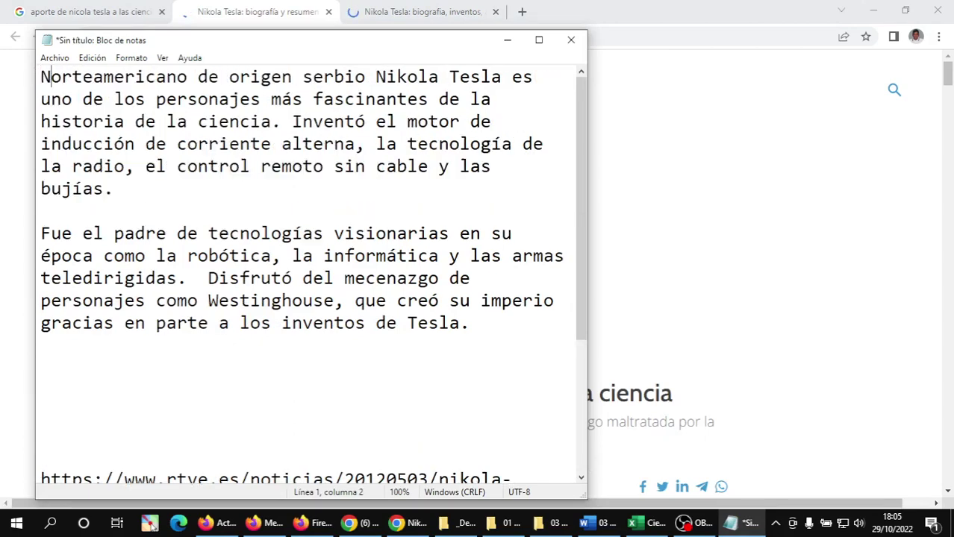
Break the first paragraph after "historia de la ciencia." so "Inventó" starts a new line without a leading space
key(Right)
key(Right)
key(Right)
key(Right)
key(Right)
key(Right)
key(Right)
key(Right)
key(Right)
key(Right)
key(Right)
key(Right)
key(Right)
key(Right)
key(Right)
key(Right)
key(Right)
key(Right)
key(Right)
key(Right)
key(Right)
key(Right)
key(Right)
key(Right)
key(Right)
key(Right)
key(Right)
key(Right)
key(Right)
key(Right)
key(Right)
key(Right)
key(Right)
key(Right)
key(Right)
key(Right)
key(Right)
key(Right)
key(Right)
key(Right)
key(Right)
key(Right)
key(Right)
key(Right)
key(Right)
key(Right)
key(Right)
key(Right)
key(Right)
key(Right)
key(Right)
key(Right)
key(Right)
key(Right)
key(Right)
key(Right)
key(Right)
key(Right)
key(Right)
key(Right)
key(Return)
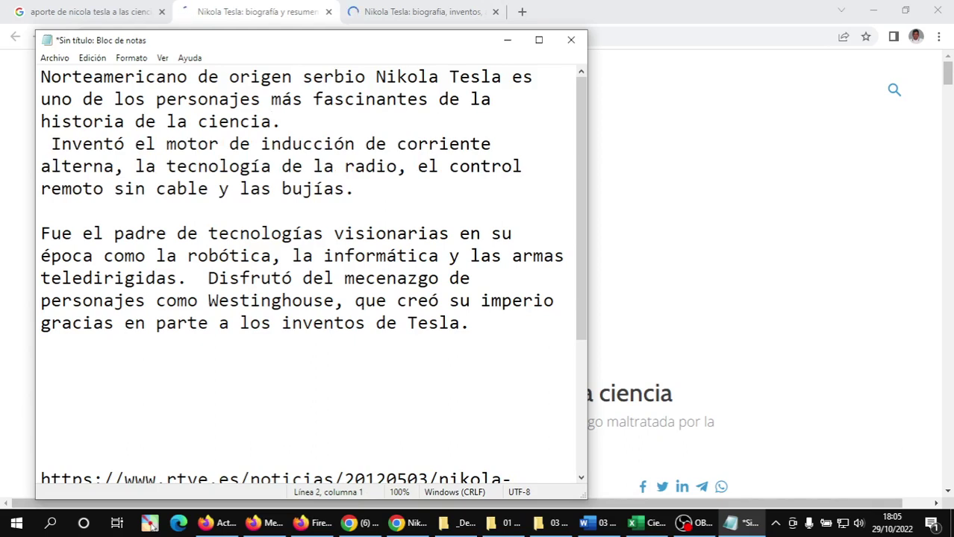
key(Delete)
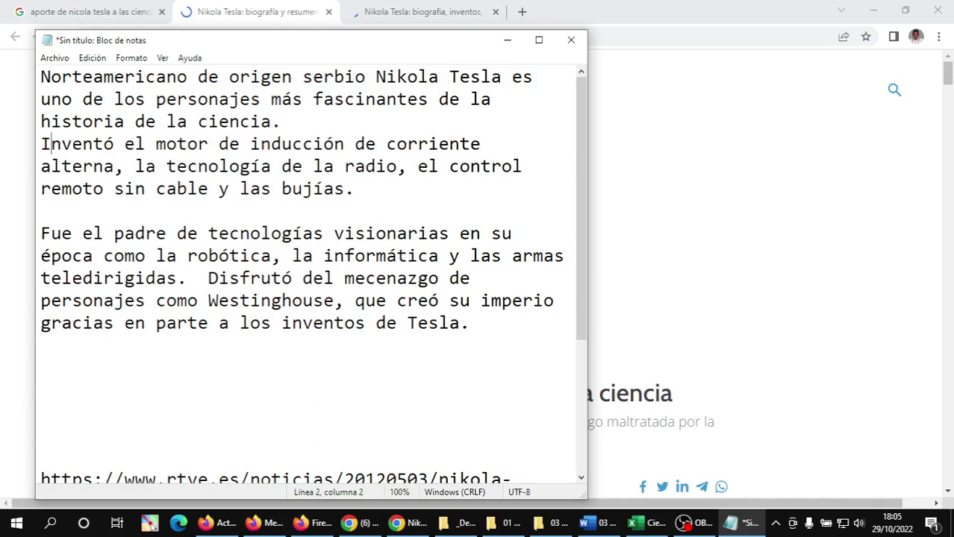
Insert "tales como:" after "Fue el padre de tecnologías visionarias" in the last paragraph
key(Right)
key(Right)
key(Right)
key(Right)
key(Right)
key(Right)
key(Right)
key(Right)
key(Right)
key(Right)
key(Right)
key(Right)
key(Right)
key(Right)
key(Right)
key(Right)
key(Right)
key(Right)
key(Right)
key(Right)
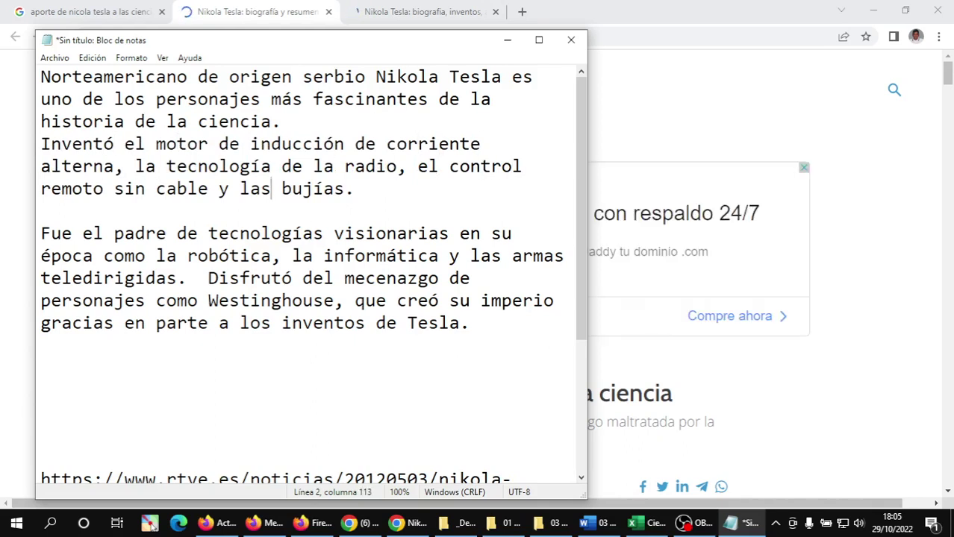
key(Right)
key(ctrl+Right)
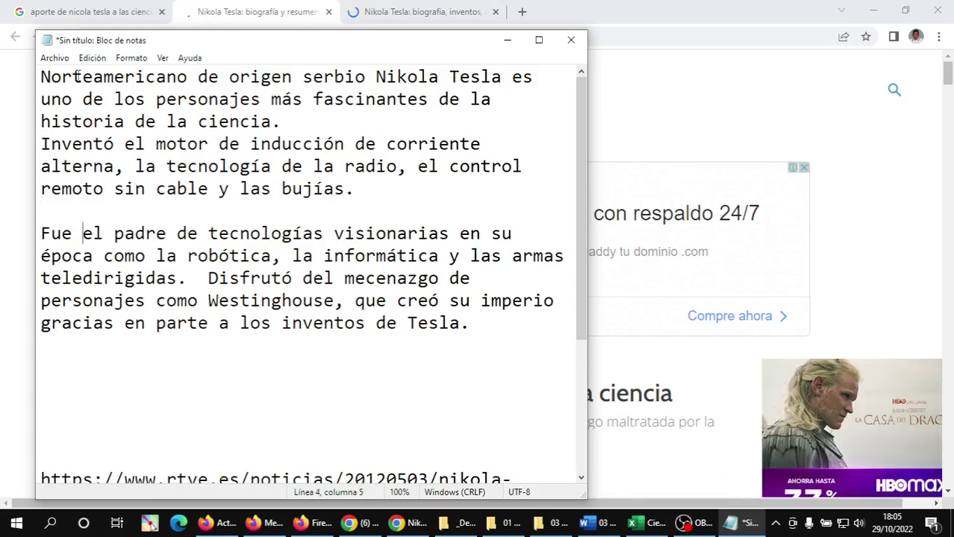
key(ctrl+Right)
key(ctrl+Right)
key(ctrl+Right)
key(Right)
key(Right)
key(Right)
key(Right)
key(Right)
key(Right)
key(Right)
key(Right)
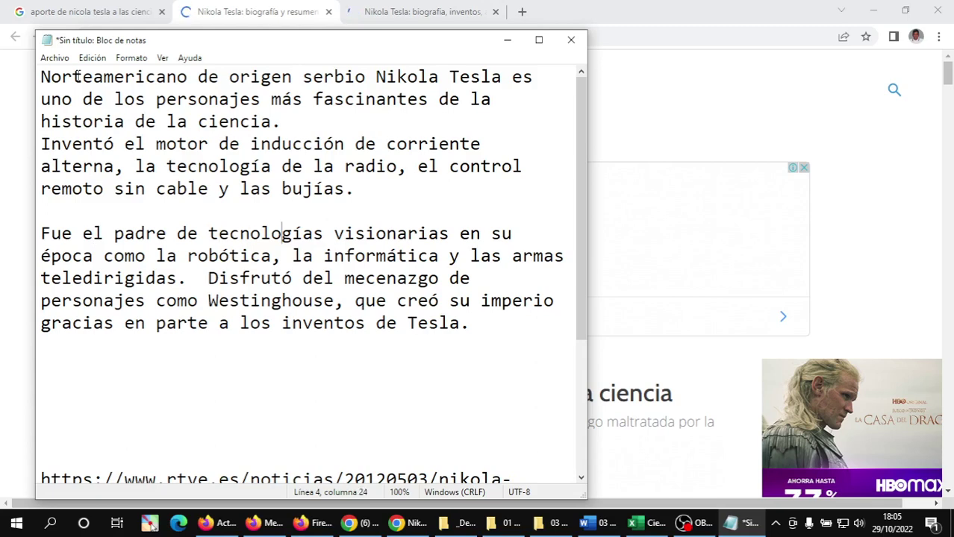
key(Left)
key(Left)
key(Left)
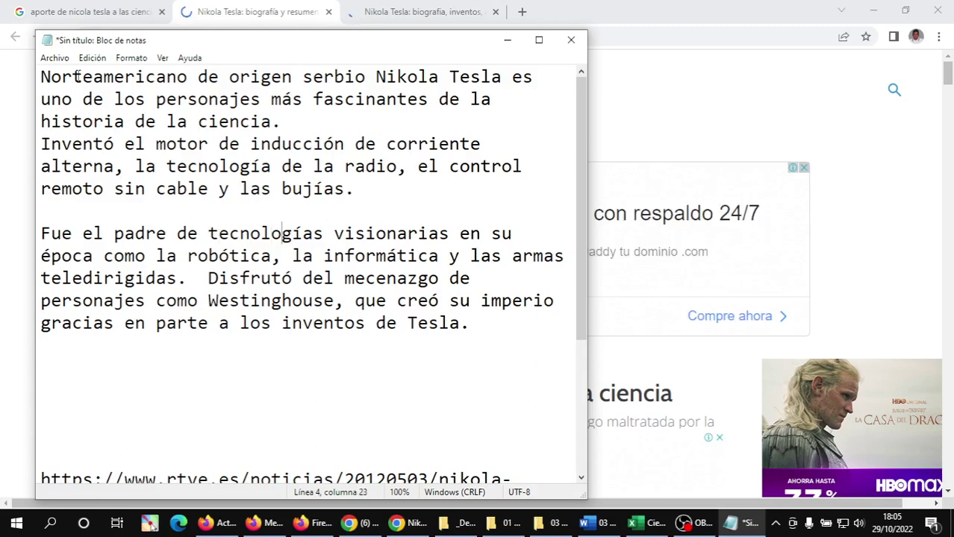
key(ctrl+Right)
key(Right)
key(Right)
key(Right)
key(Right)
key(Right)
key(Right)
key(Right)
key(Right)
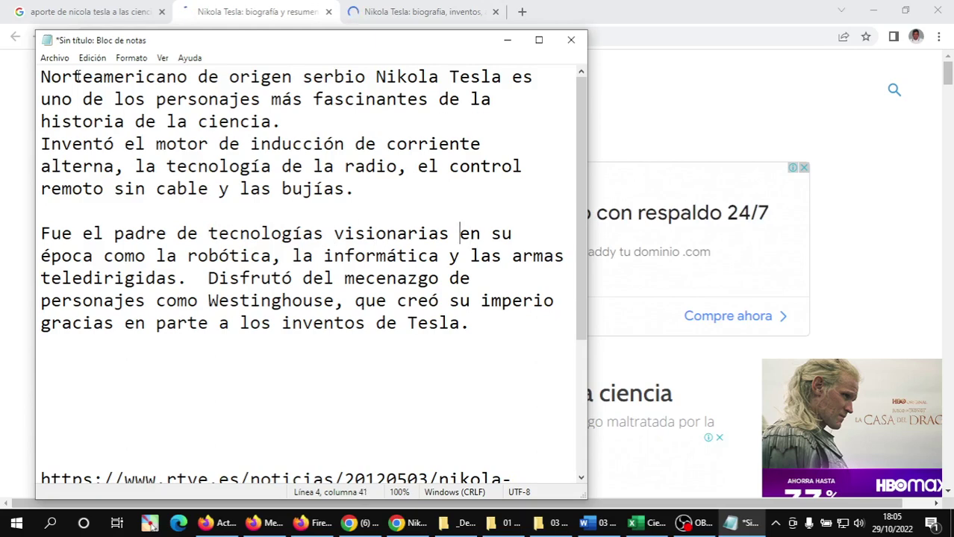
text(tales como)
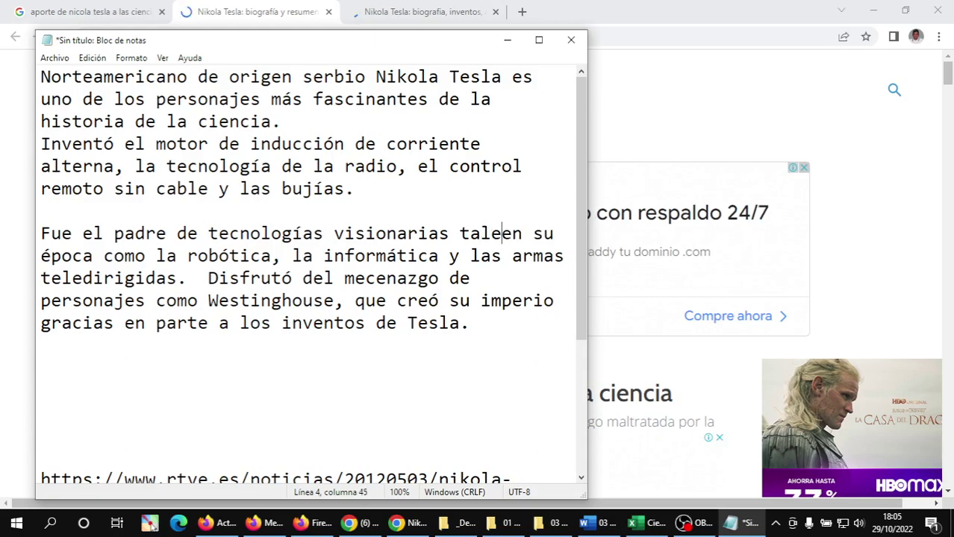
text(:)
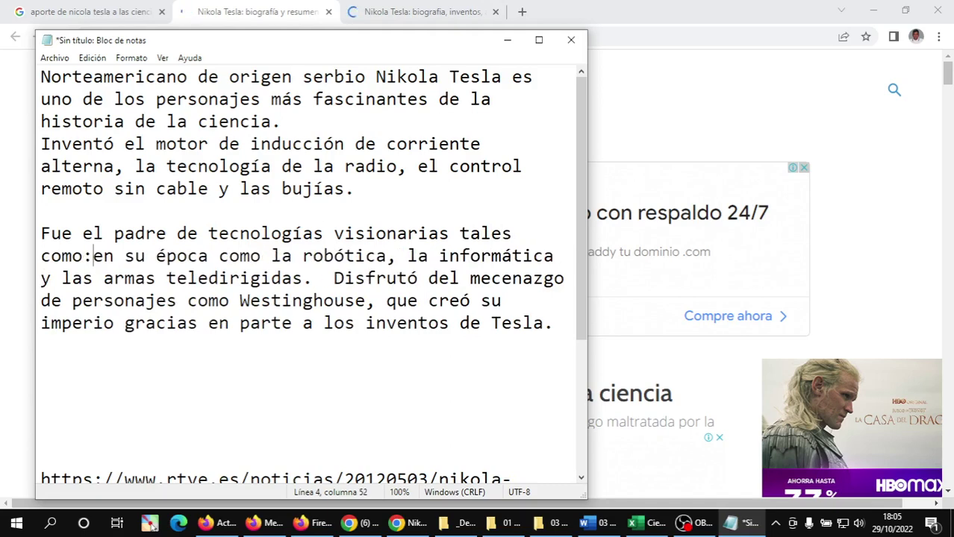
Delete the leftover words "en su época como" after "tales como:" and capitalize "La" before "robótica"
key(Delete)
key(Delete)
key(Delete)
key(Delete)
key(Delete)
key(Delete)
key(Delete)
key(Delete)
key(Delete)
key(Delete)
key(Delete)
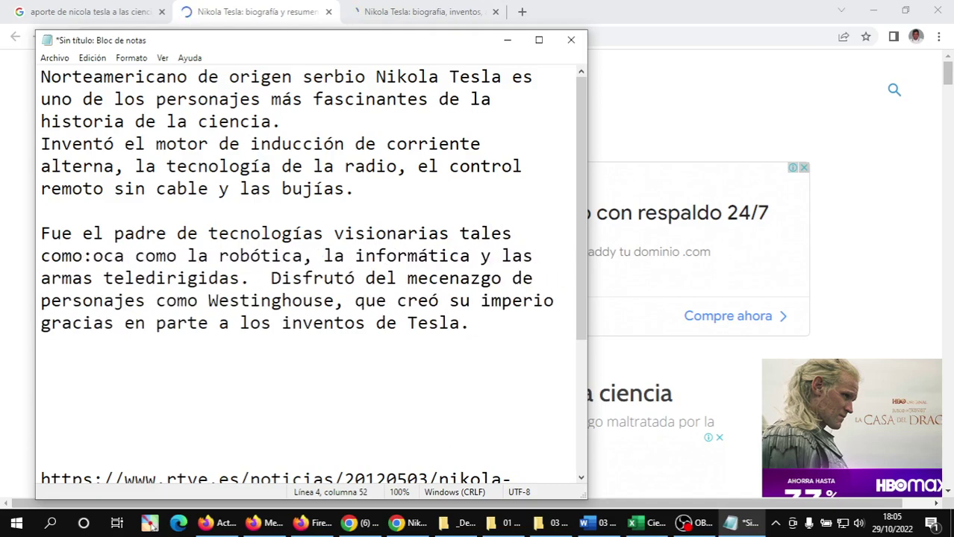
key(Delete)
key(Delete)
key(Delete)
key(Delete)
key(Delete)
key(Delete)
key(Delete)
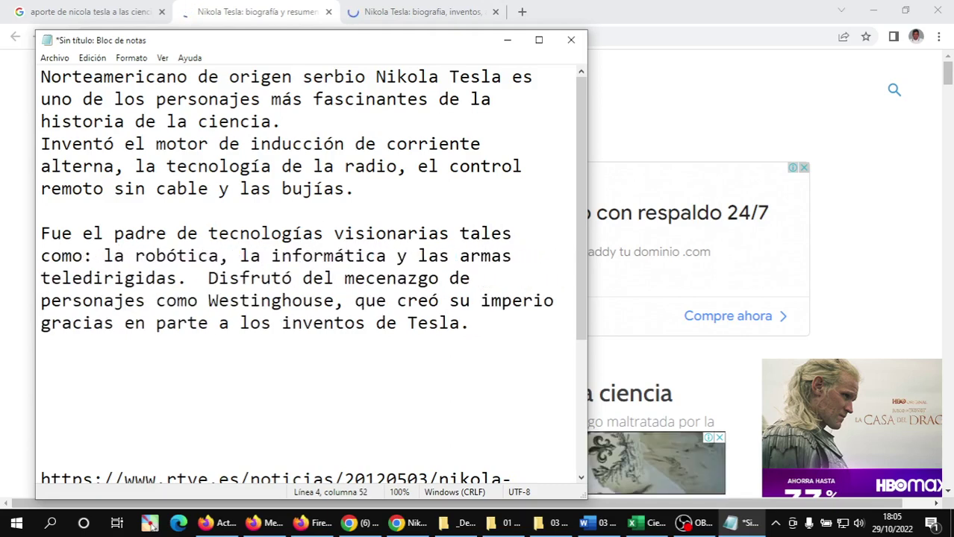
text(L)
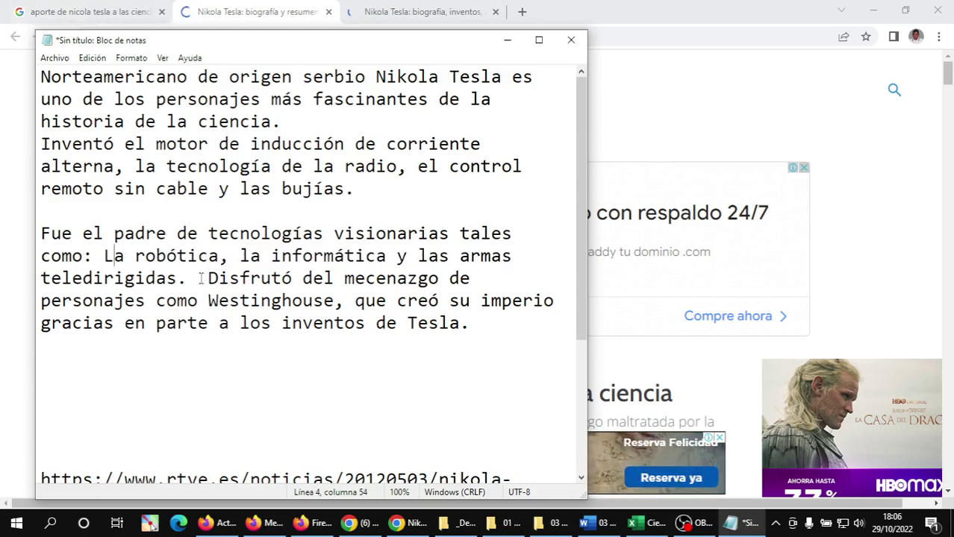
Delete the closing sentence about Westinghouse's patronage and copy the remaining Tesla paragraphs
drag(188, 279, 489, 337)
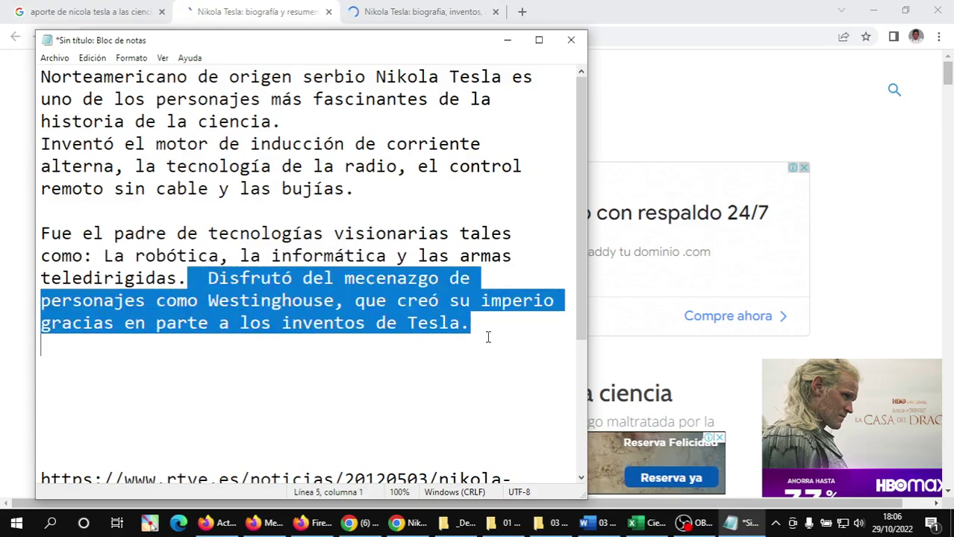
key(Delete)
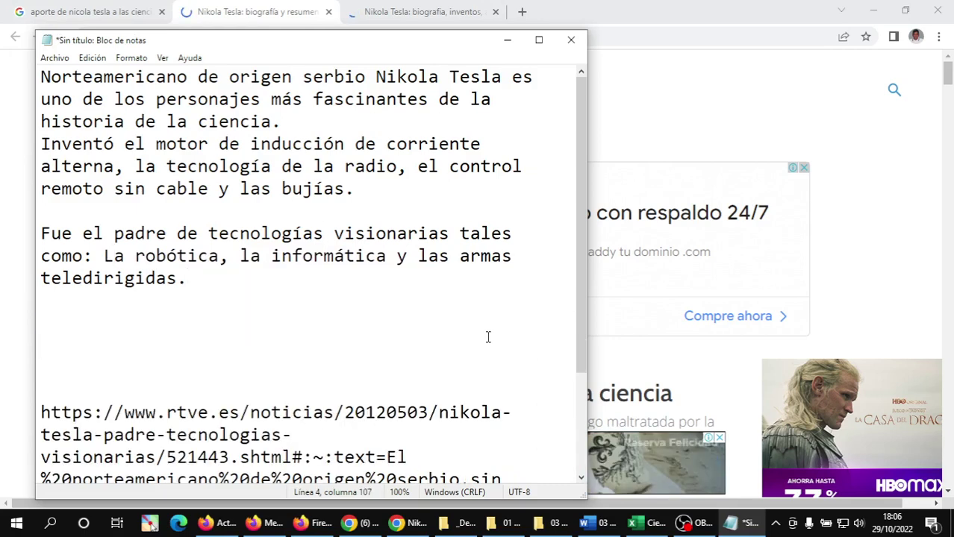
drag(180, 288, 2, 15)
key(ctrl+c)
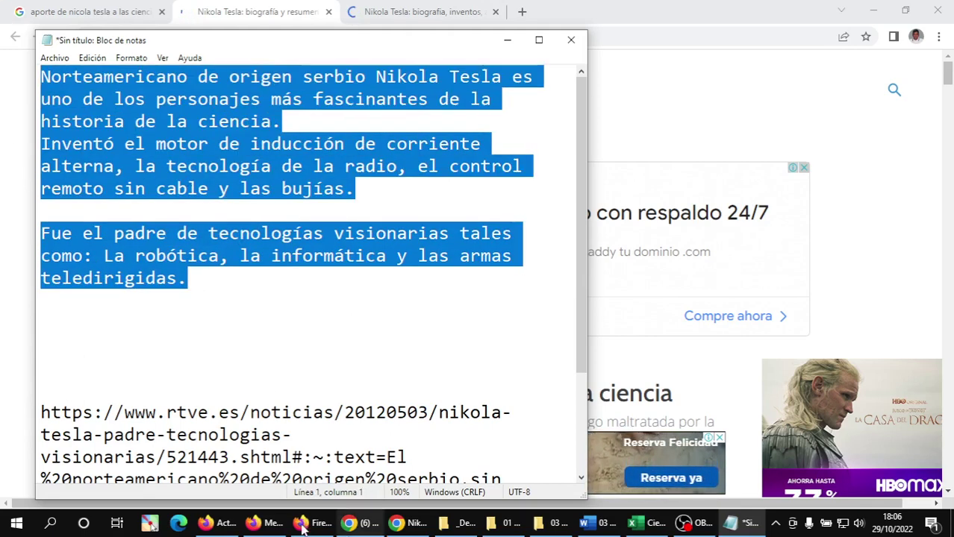
Switch to the Moodle glossary entry in Firefox and paste the copied Tesla paragraphs into the Definición field
click(216, 522)
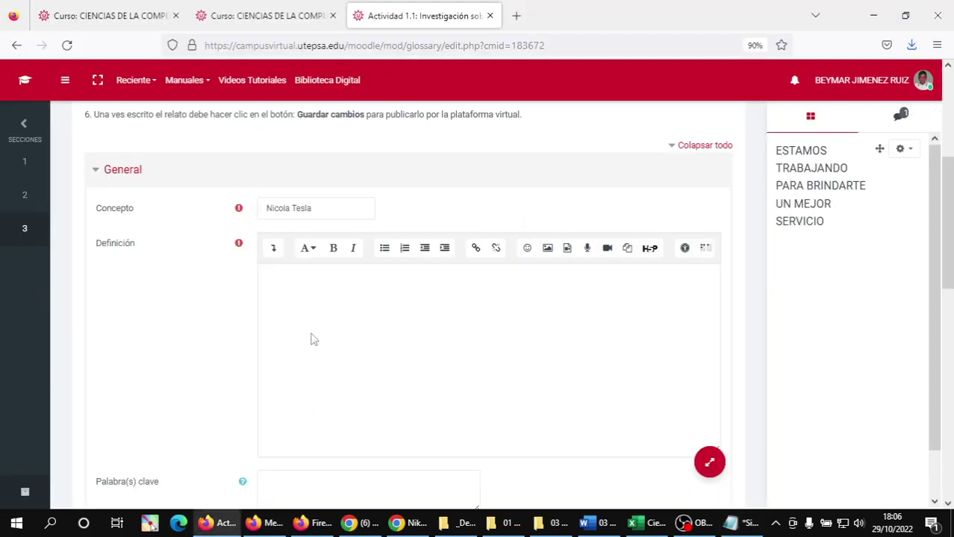
click(296, 278)
key(ctrl+v)
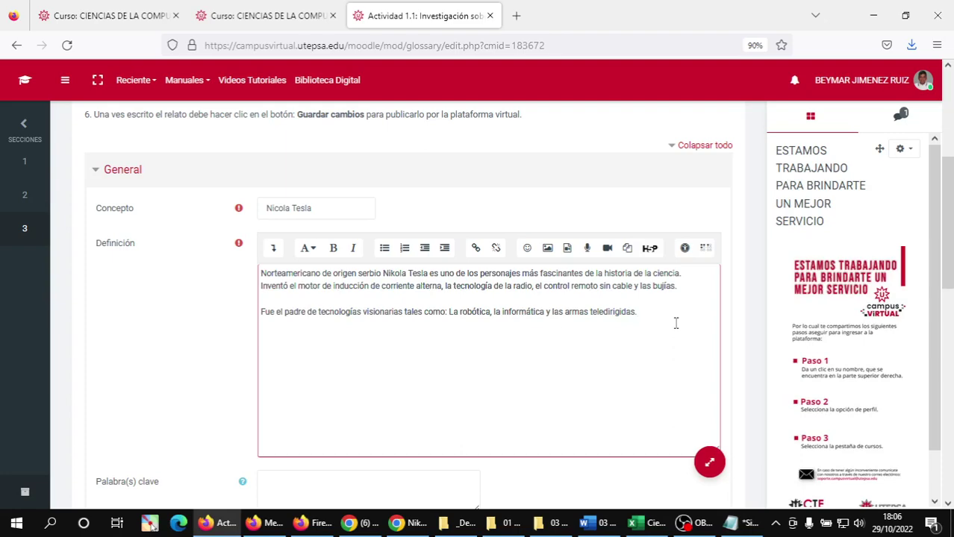
Return to the Notepad notes and copy the complete RTVE web address below the paragraphs
click(740, 522)
click(205, 385)
scroll(507, 444, down, 1)
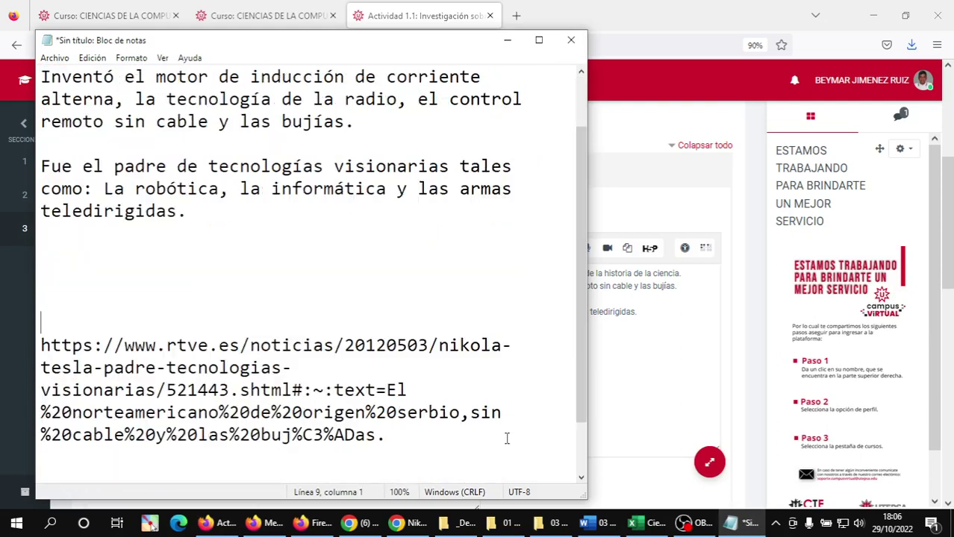
drag(464, 433, 42, 345)
key(ctrl+c)
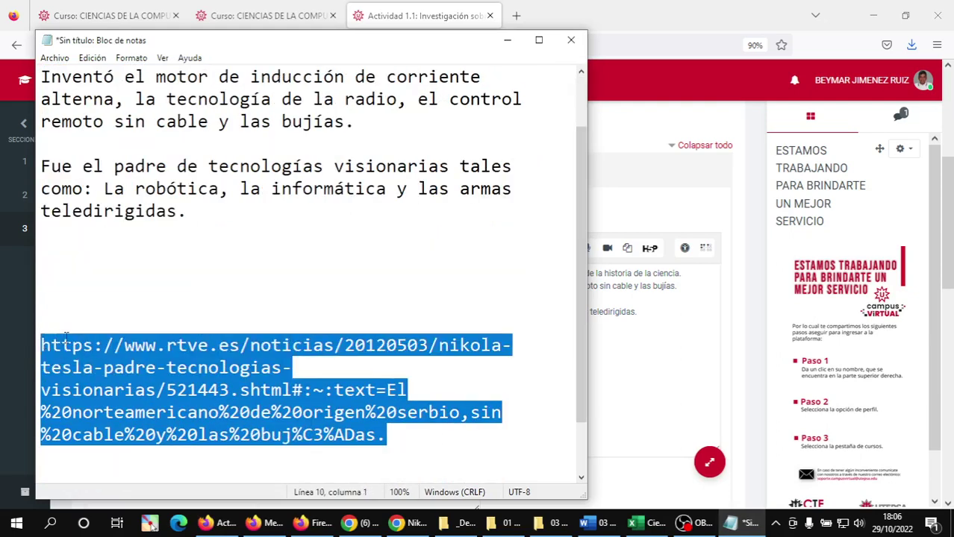
Add the heading "Referencias bibliográficas:" below the definition text in Moodle and paste the RTVE address beneath it
click(666, 377)
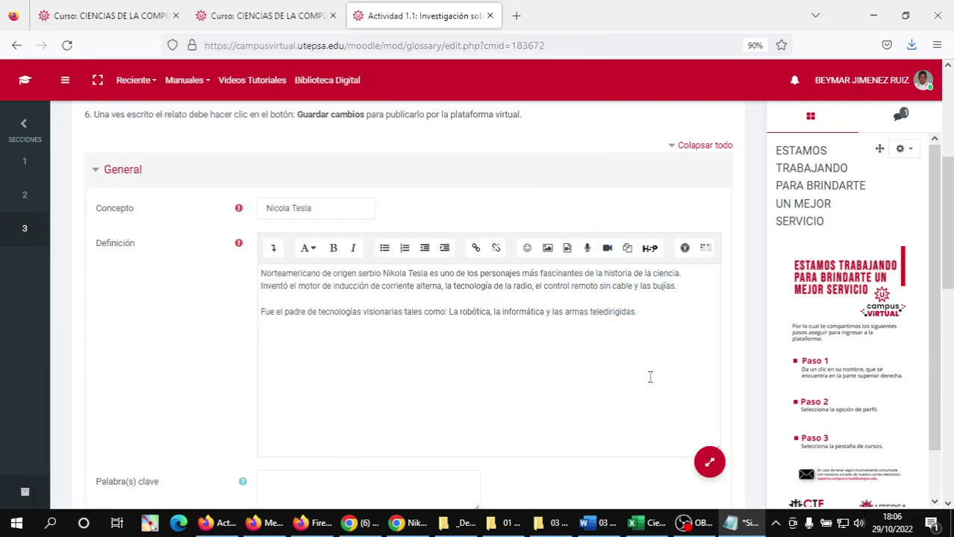
click(299, 351)
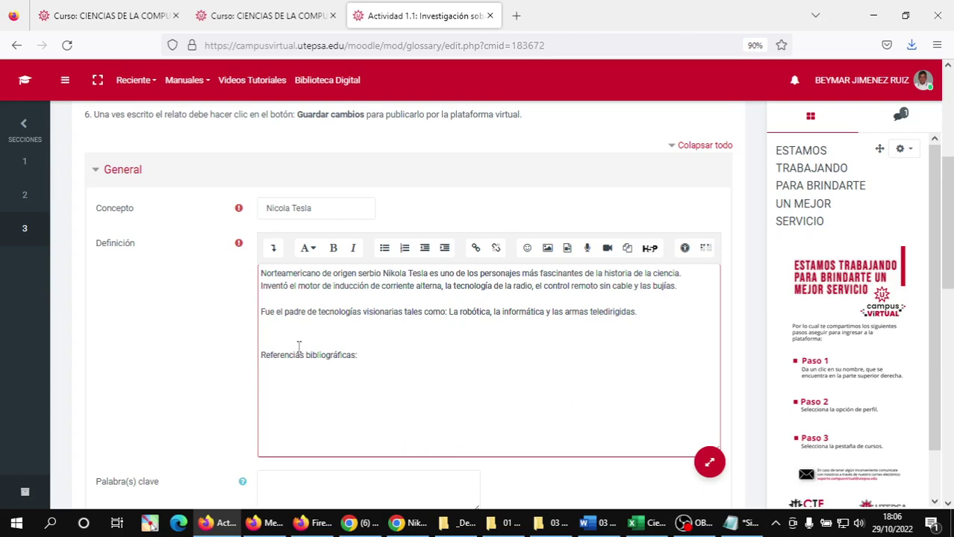
key(ctrl+v)
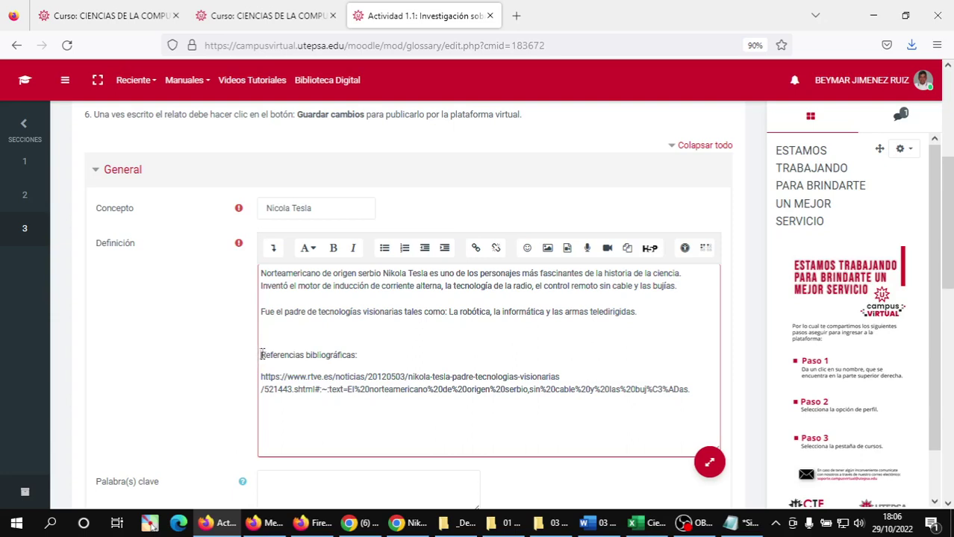
Make the heading "Referencias bibliográficas" bold and format the RTVE address below it as a bulleted item
drag(262, 355, 350, 357)
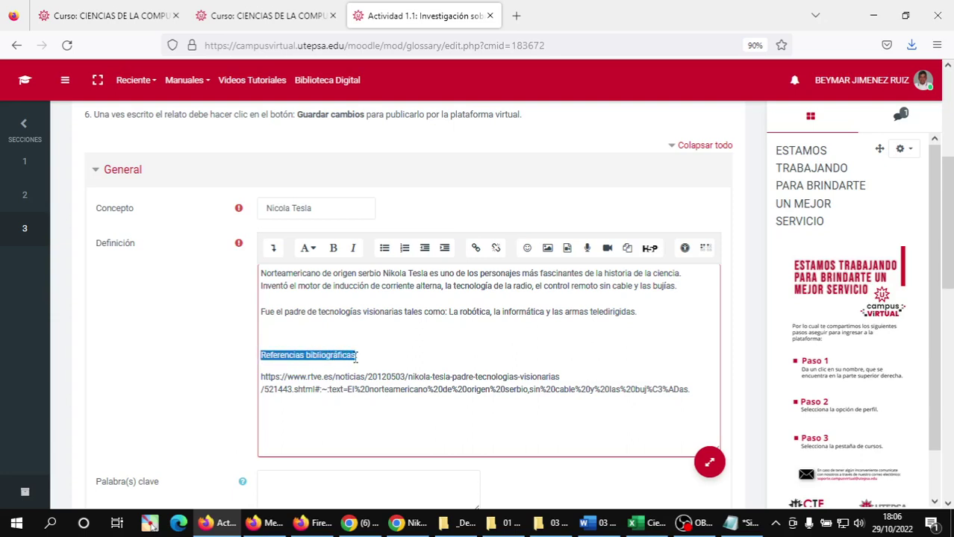
click(333, 248)
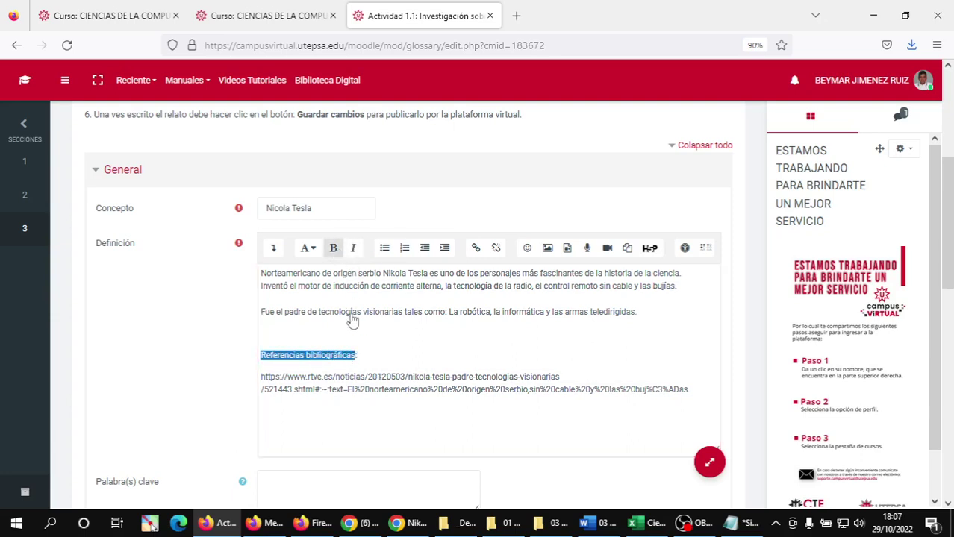
click(336, 341)
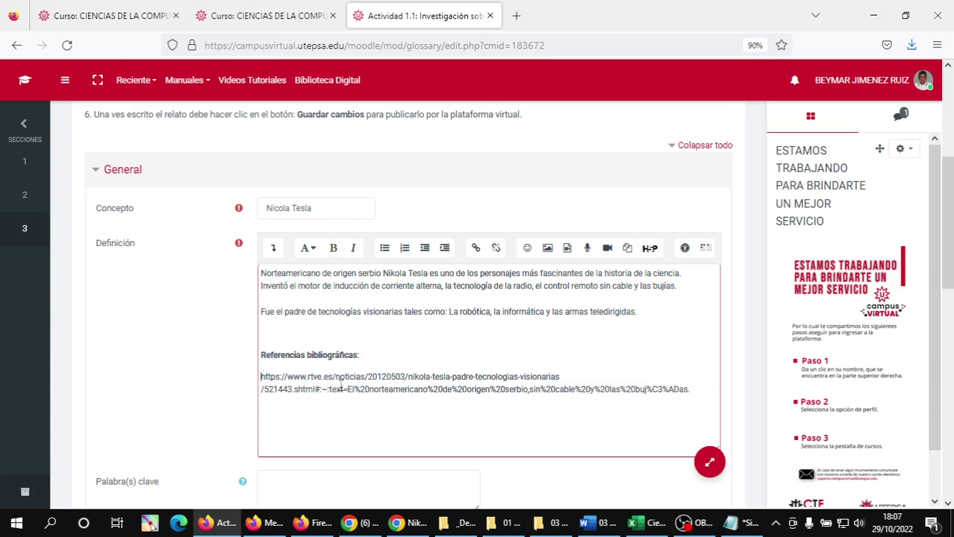
click(384, 251)
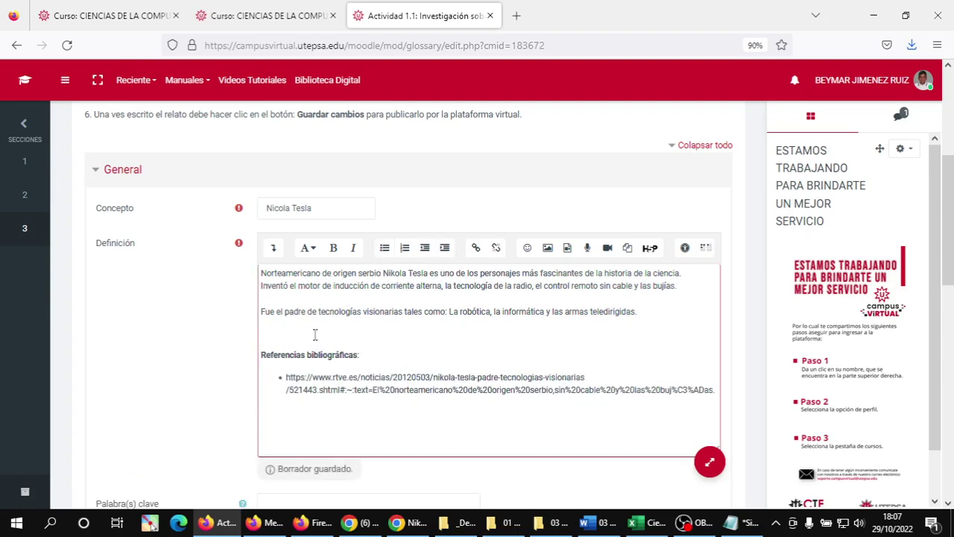
Look over the glossary entry form from the activity instructions down to the Palabra(s) clave and Adjunto sections
scroll(315, 335, up, 3)
scroll(224, 336, down, 2)
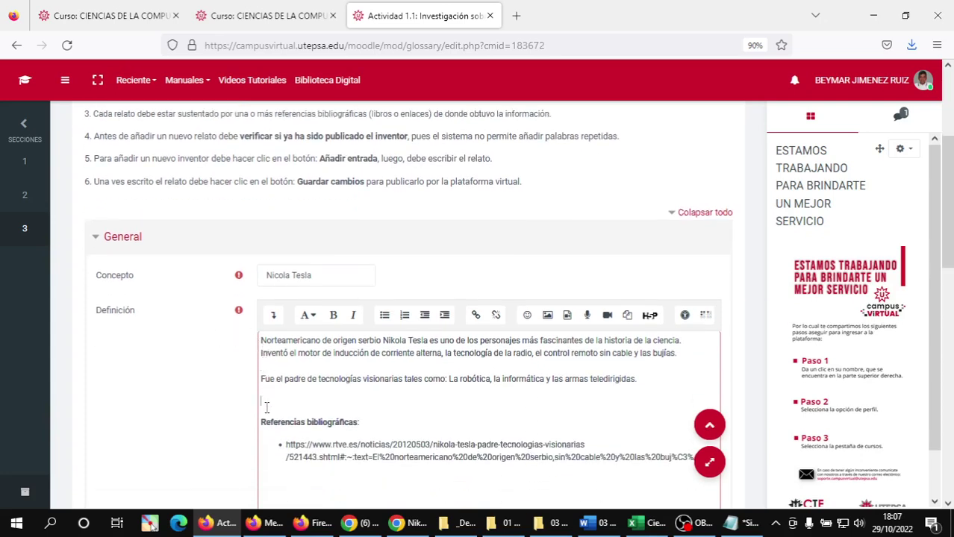
scroll(358, 403, down, 4)
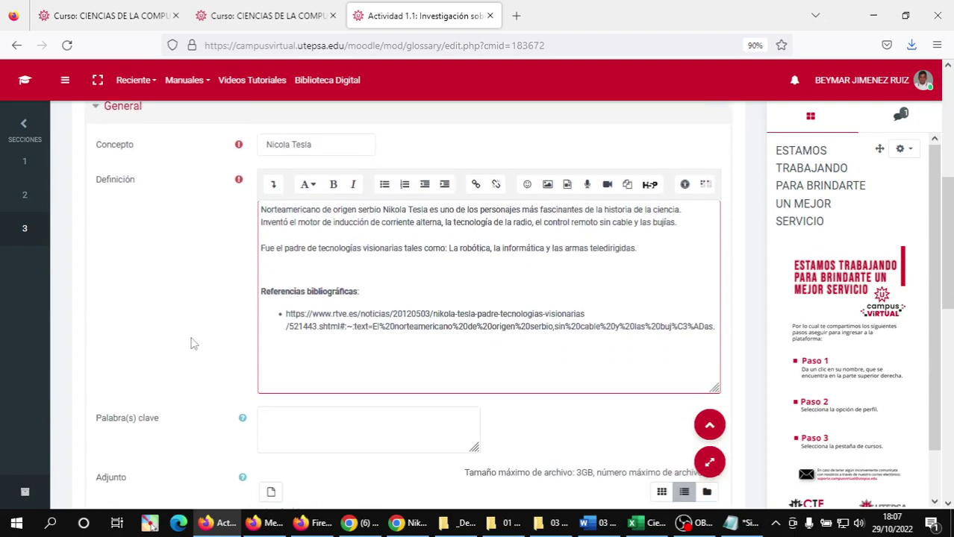
scroll(209, 297, down, 3)
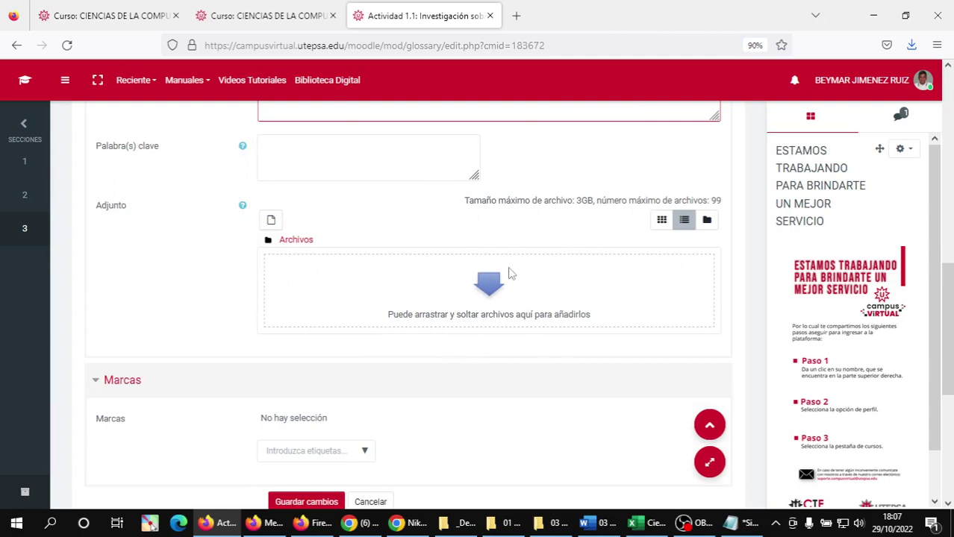
Switch to Chrome, search Google for "google académico" and open the Google Académico site from the results
click(407, 532)
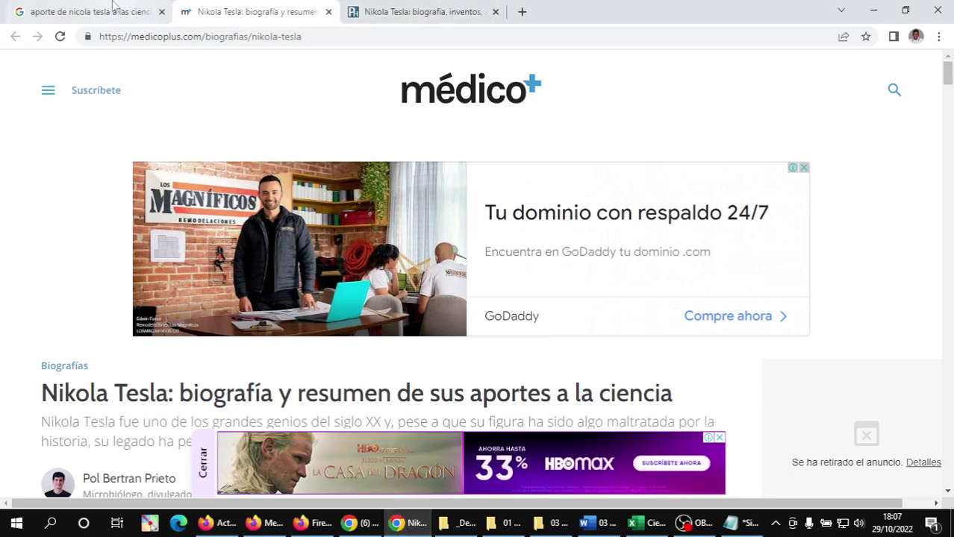
click(114, 9)
click(184, 34)
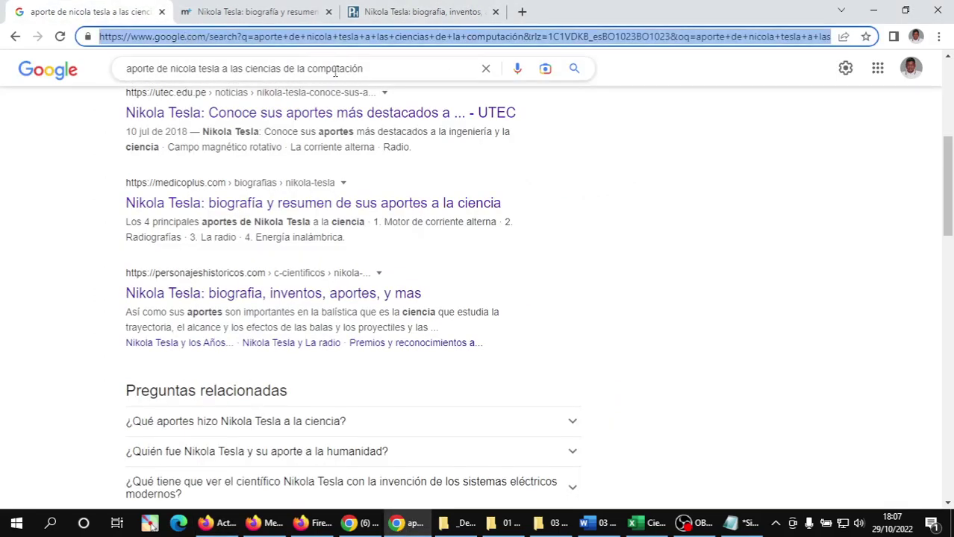
text(goo)
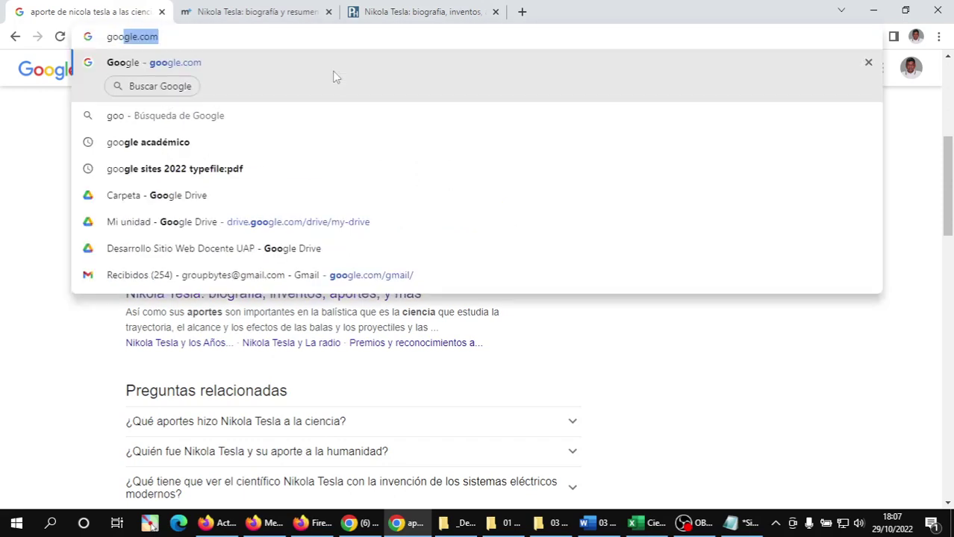
text(g)
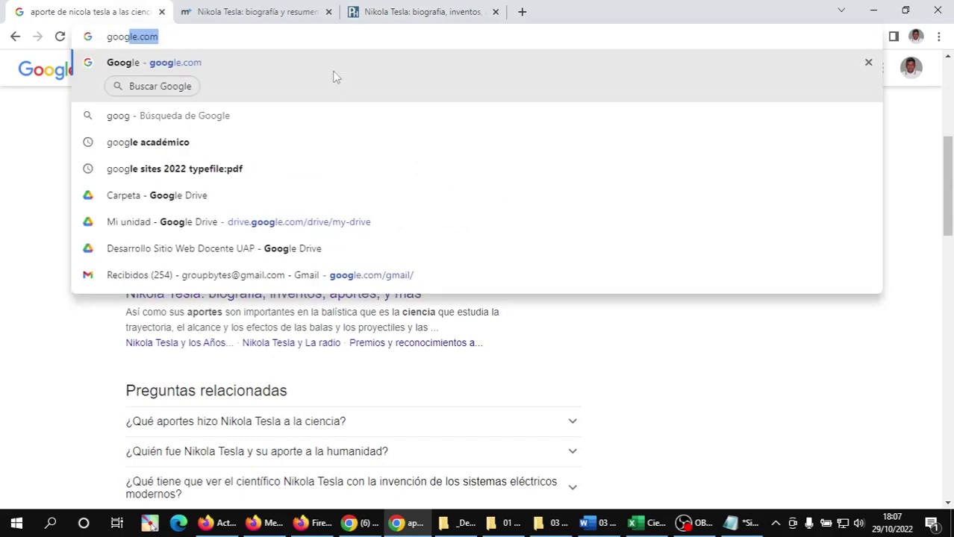
text(le ac)
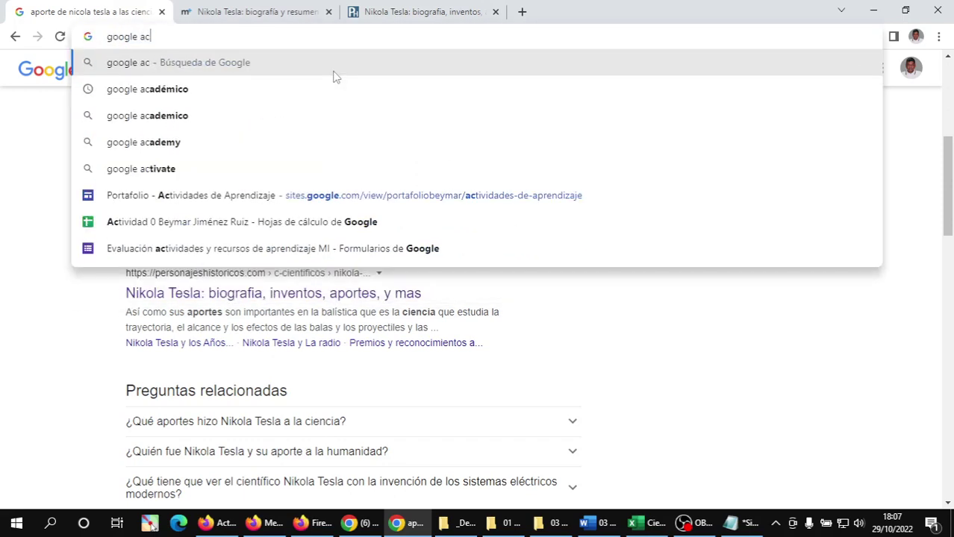
click(209, 89)
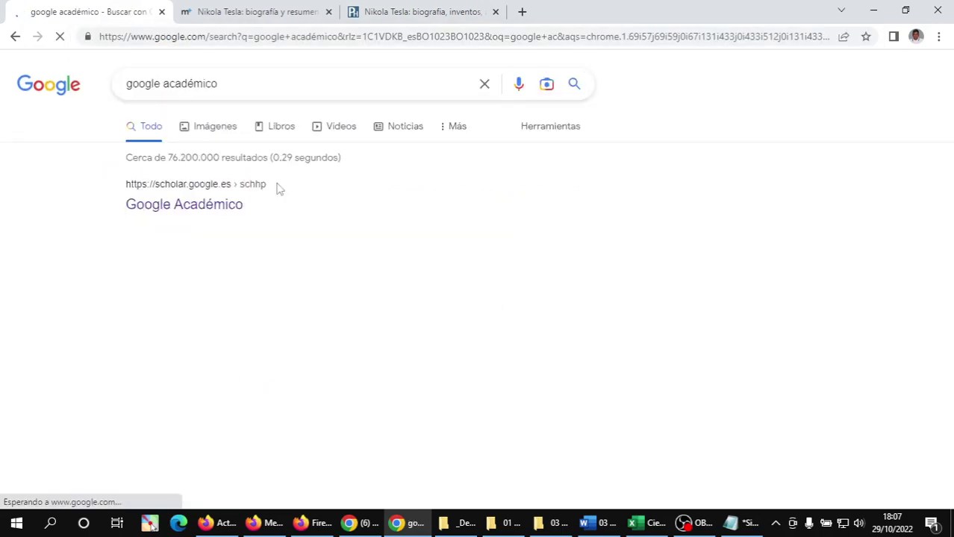
click(206, 212)
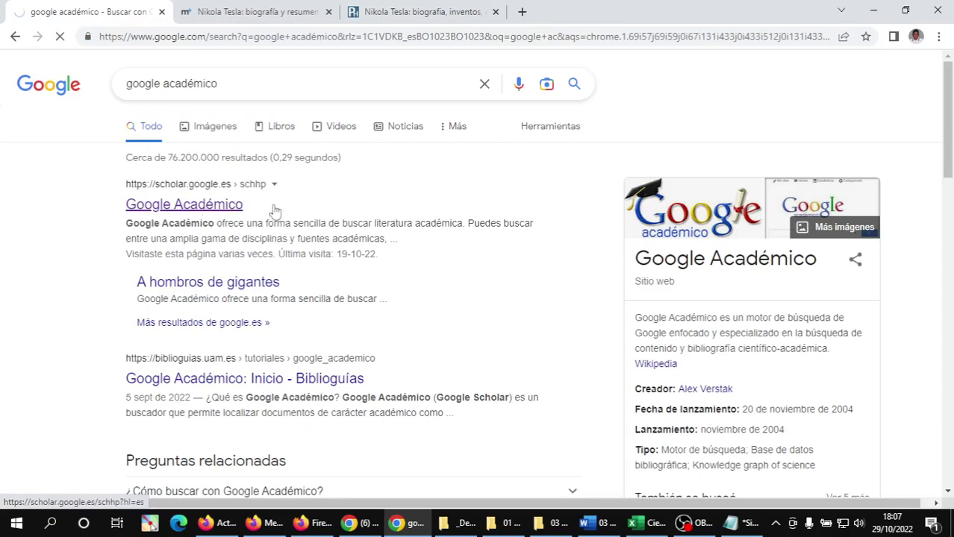
Close the two remaining Nikola Tesla article tabs and search Google Académico for "nikola tesla biografía"
click(329, 12)
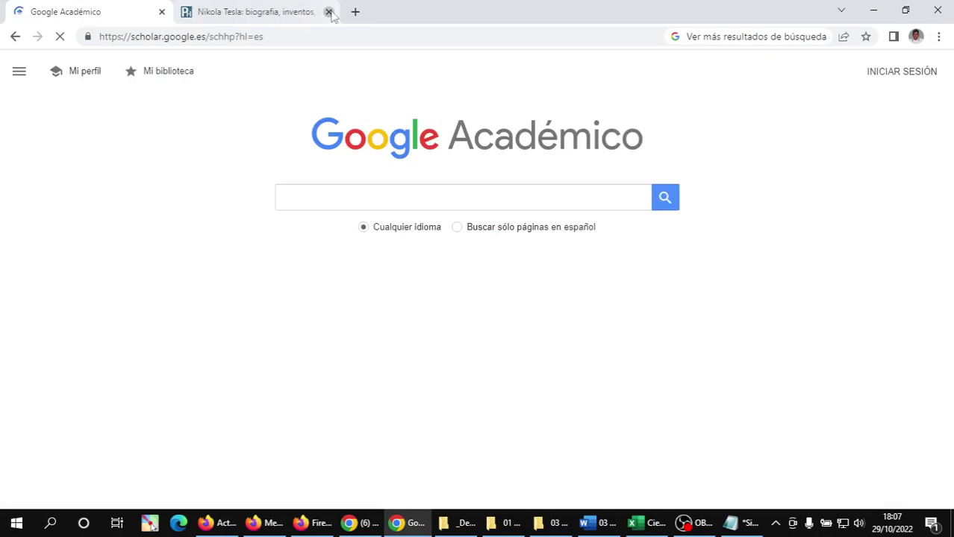
click(329, 11)
click(342, 201)
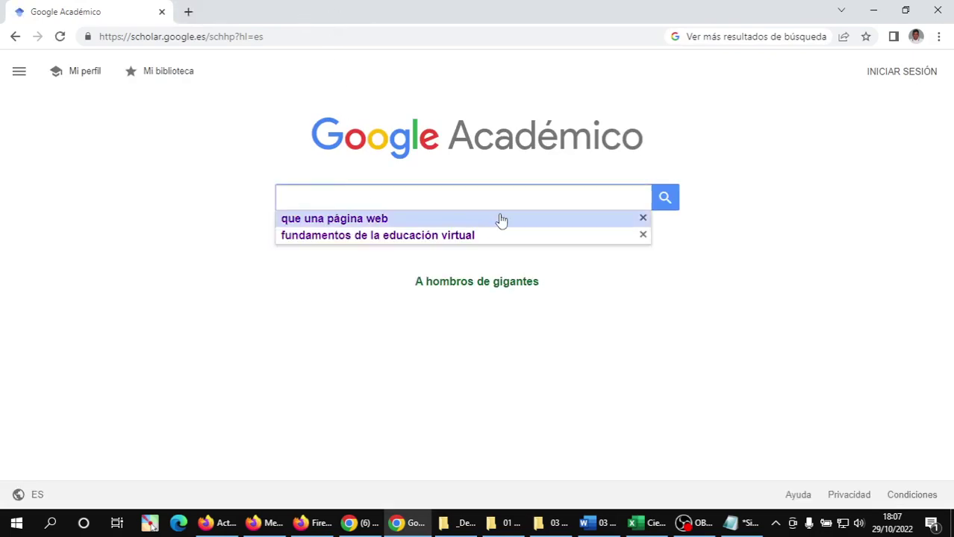
text(ni)
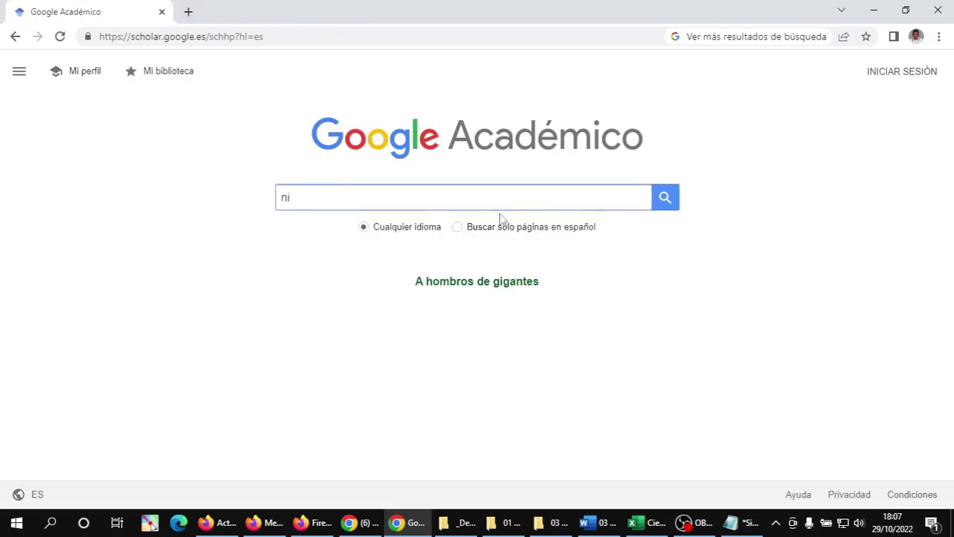
text(kola te)
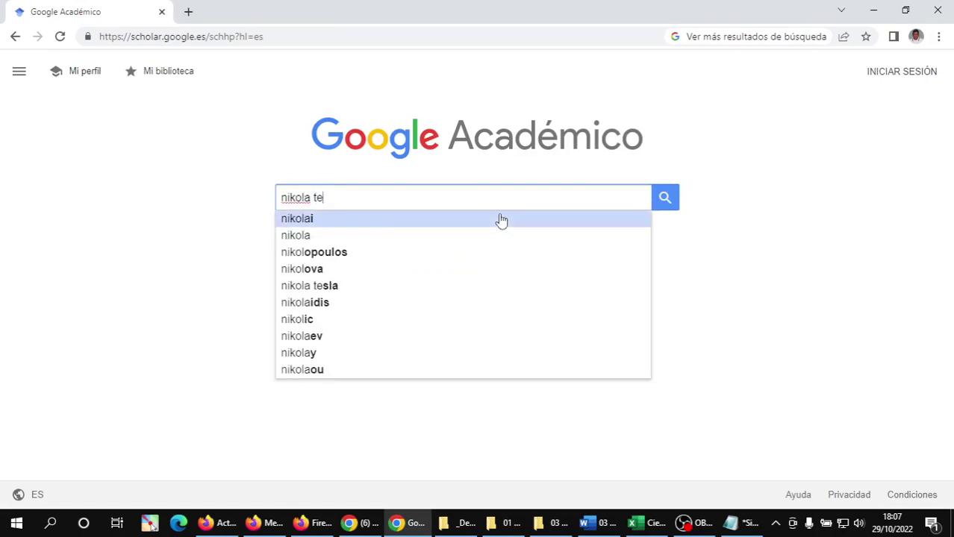
text(sla)
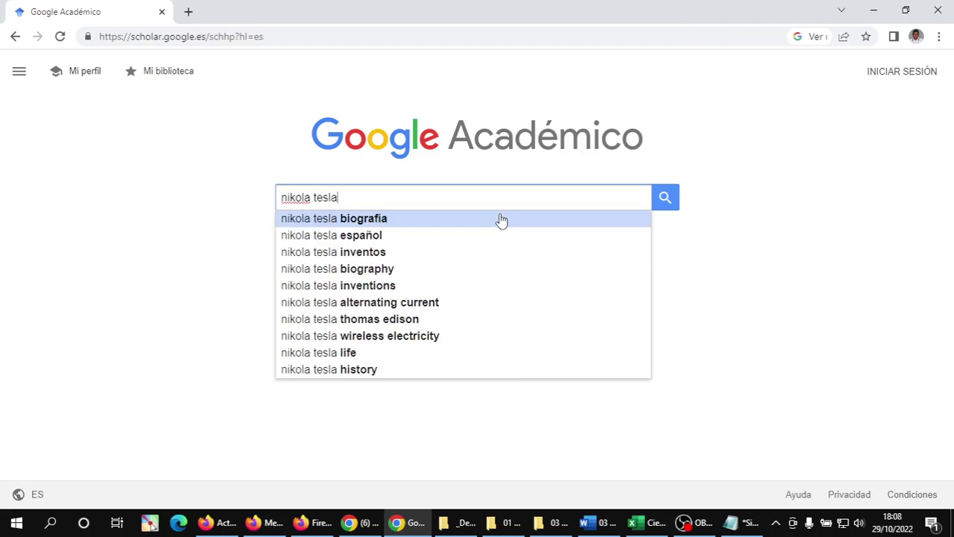
click(385, 223)
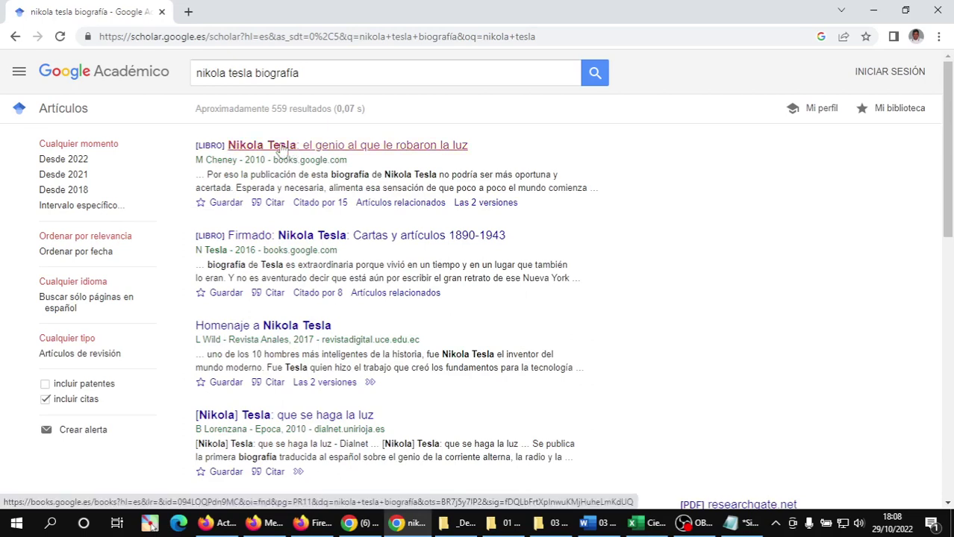
Open the book result "Nikola Tesla: el genio al que le robaron la luz" in a new tab and show it
right_click(283, 147)
click(320, 156)
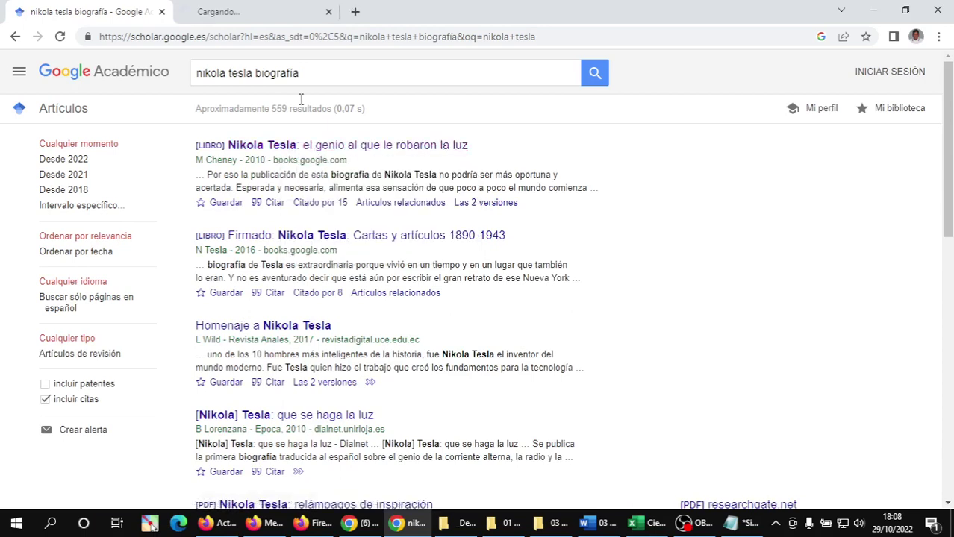
click(251, 13)
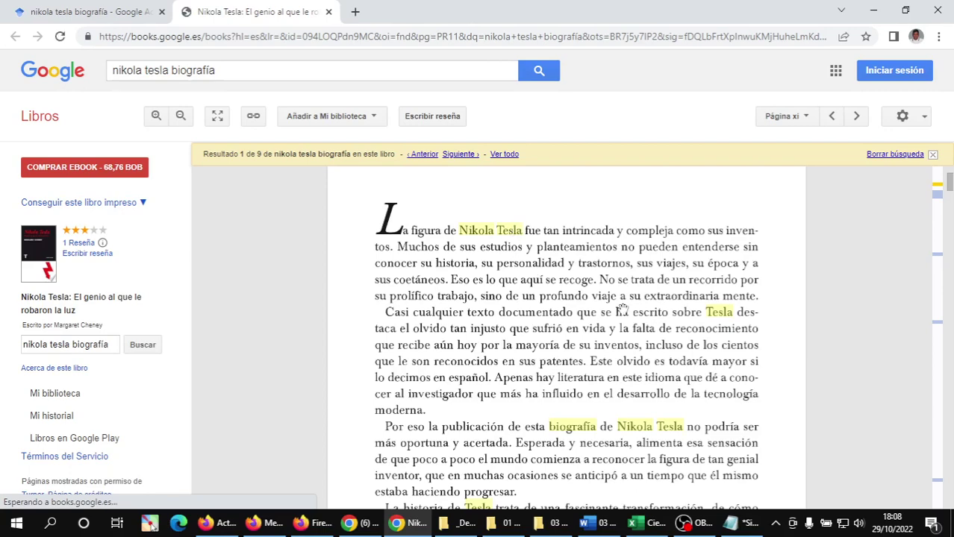
Look through the Google Books preview of the Tesla book, from the cover and publication details to the table of contents
scroll(600, 299, up, 3)
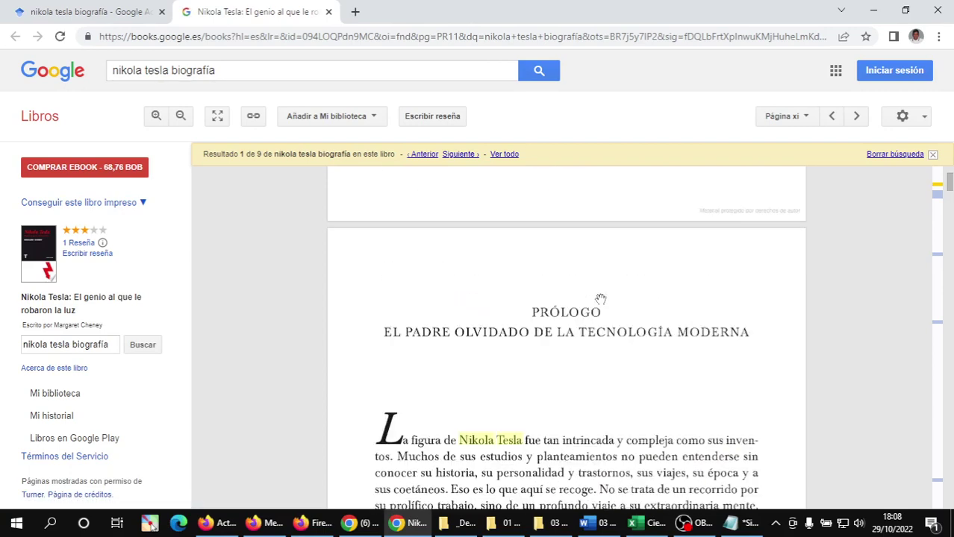
scroll(600, 299, up, 10)
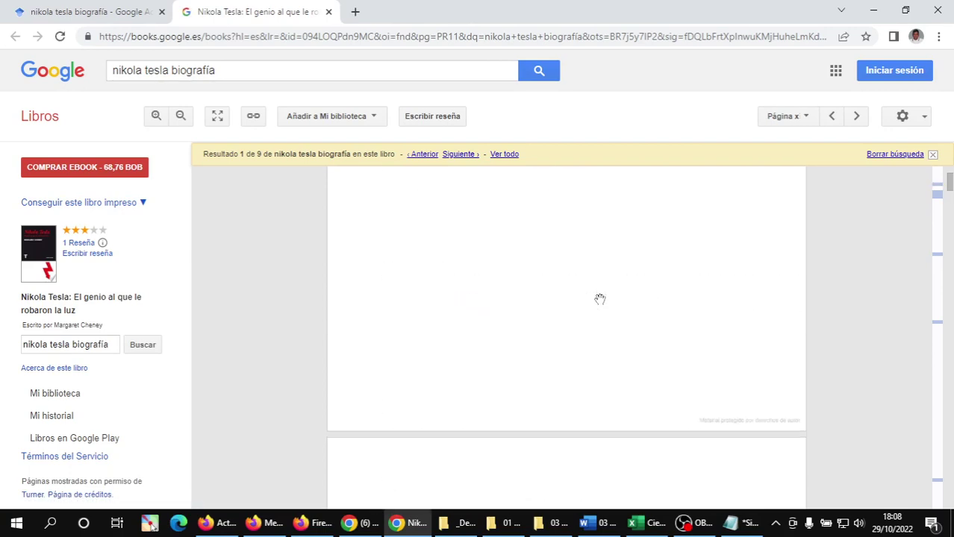
scroll(595, 292, up, 10)
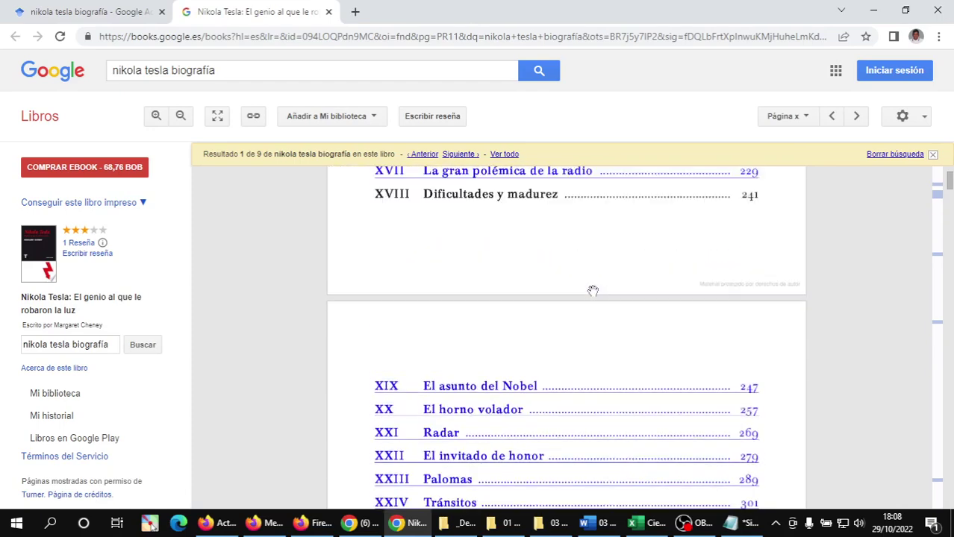
scroll(588, 286, up, 5)
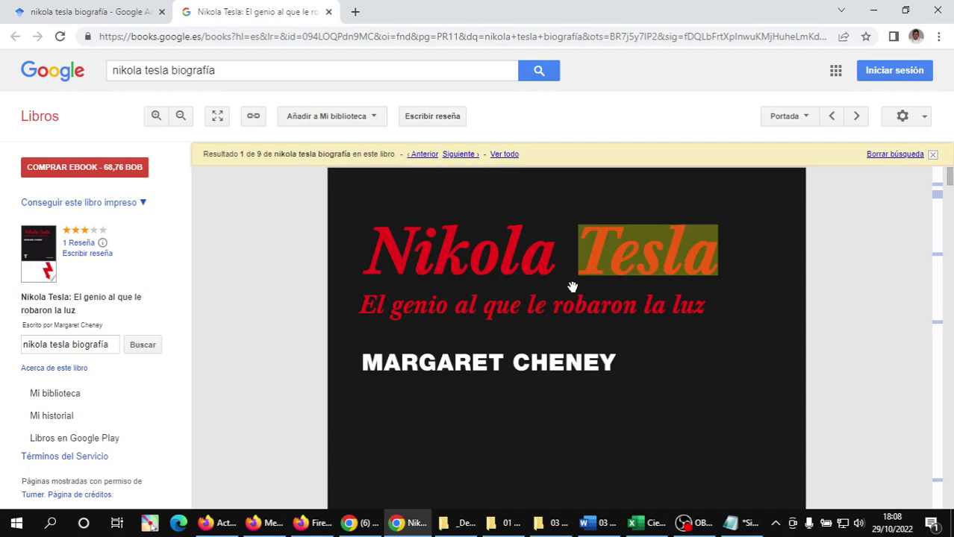
scroll(573, 288, down, 1)
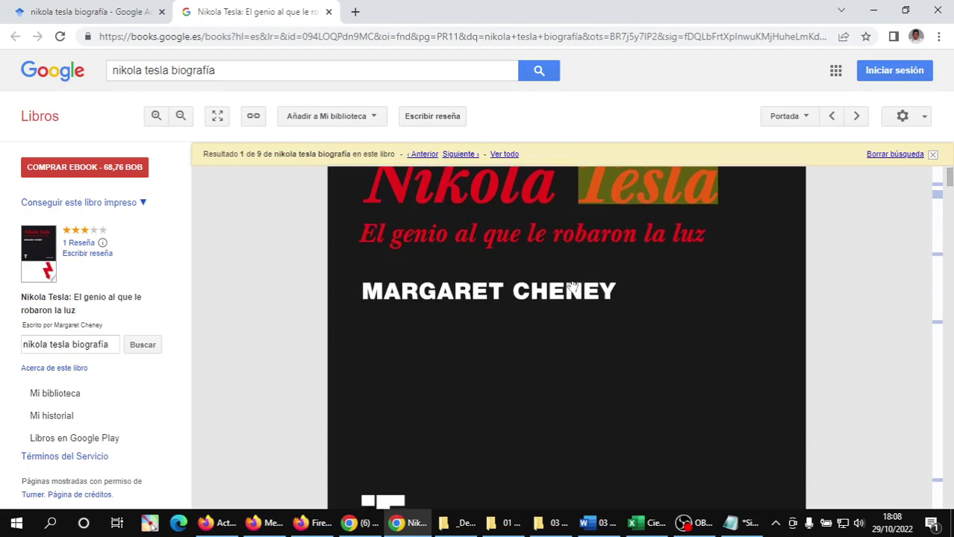
scroll(572, 287, down, 10)
scroll(571, 287, down, 6)
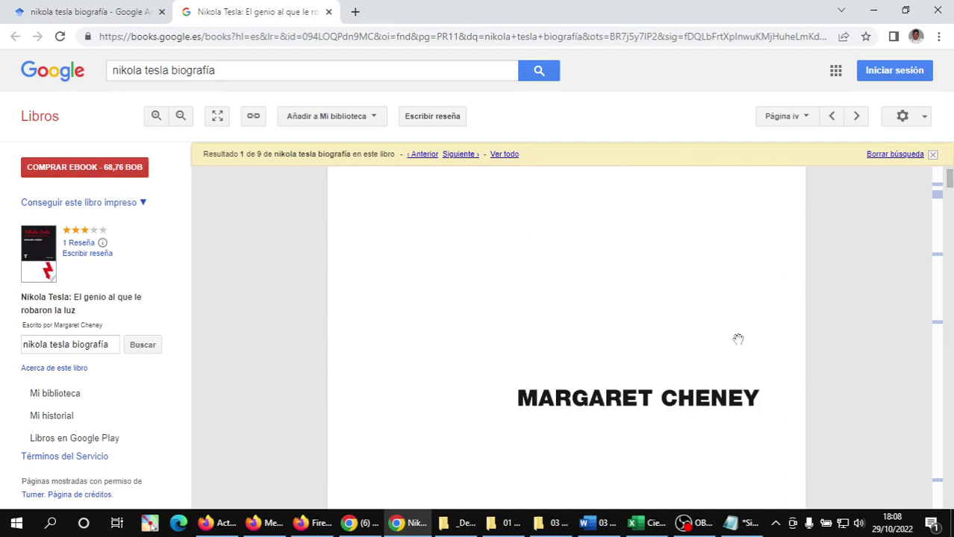
scroll(735, 339, down, 8)
scroll(732, 339, down, 8)
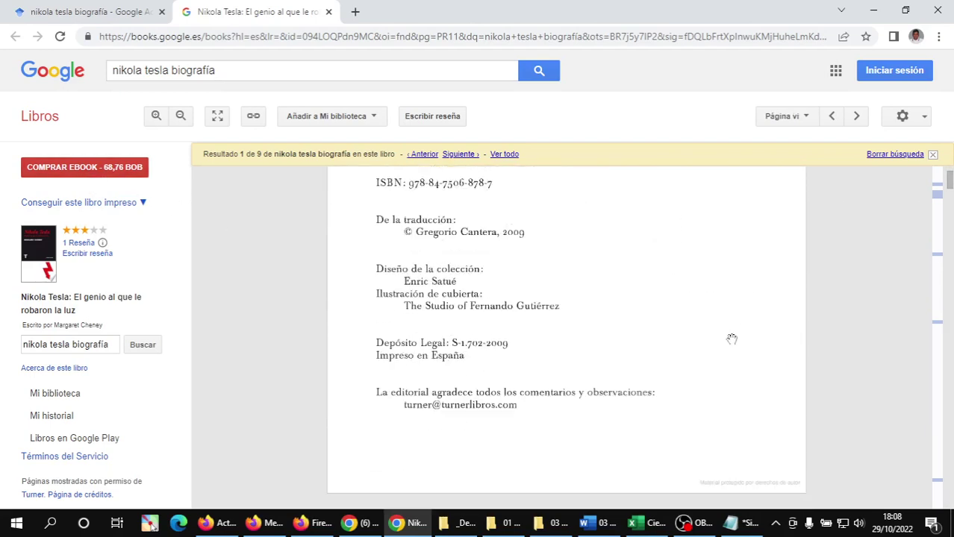
scroll(658, 335, down, 3)
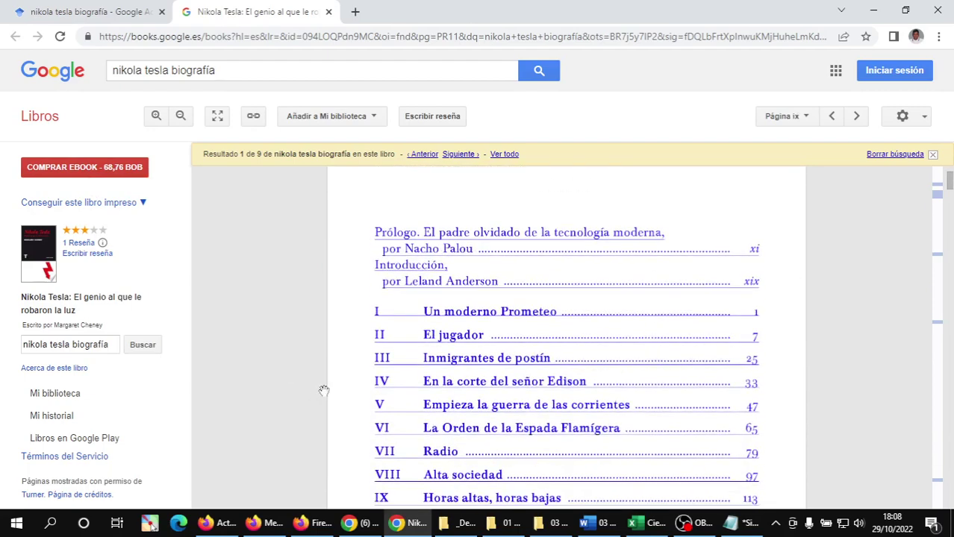
scroll(437, 394, down, 3)
scroll(400, 377, up, 10)
scroll(400, 376, up, 5)
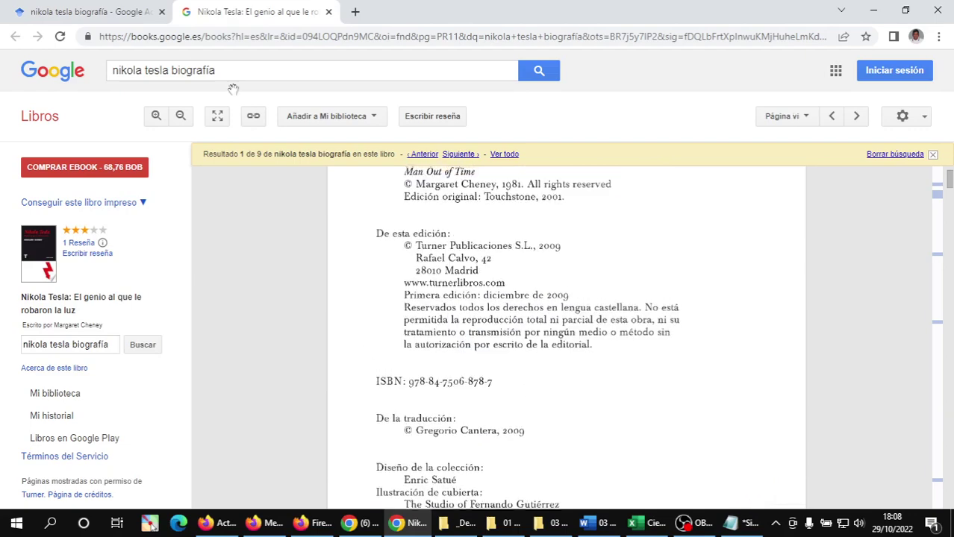
Return to the Google Académico results and copy the APA citation of "Nikola Tesla: el genio al que le robaron la luz"
click(104, 11)
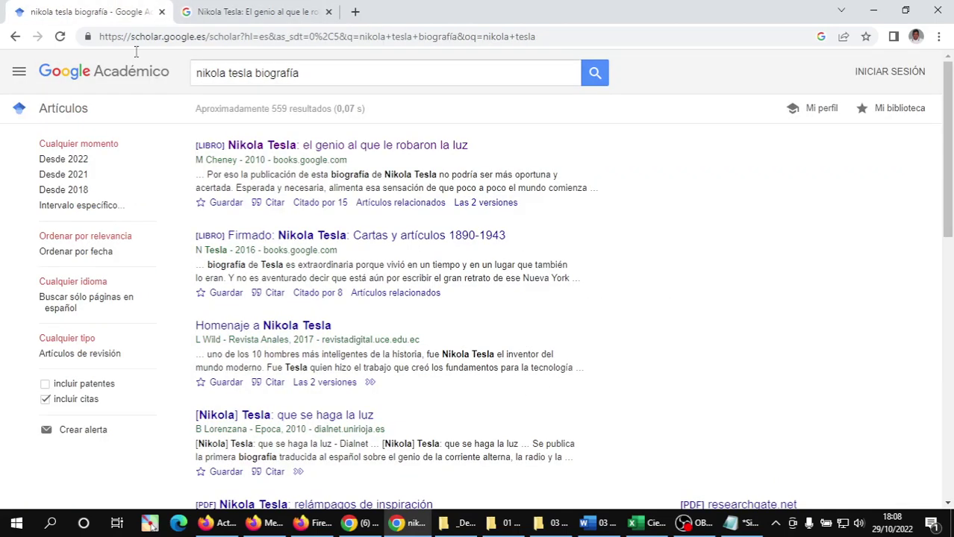
click(274, 203)
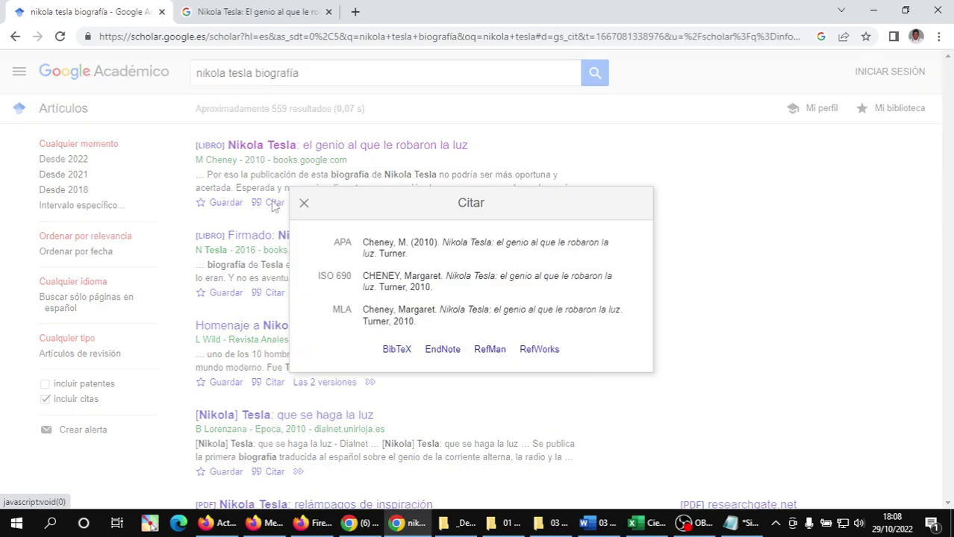
click(408, 255)
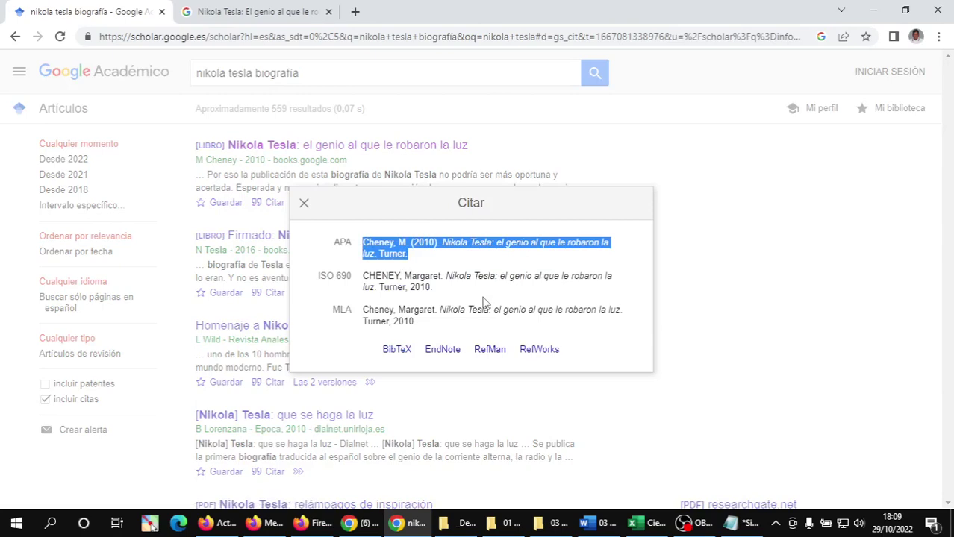
Switch to the Moodle entry in Firefox, paste the APA citation below the RTVE address as a bulleted item and end the list after it
click(230, 527)
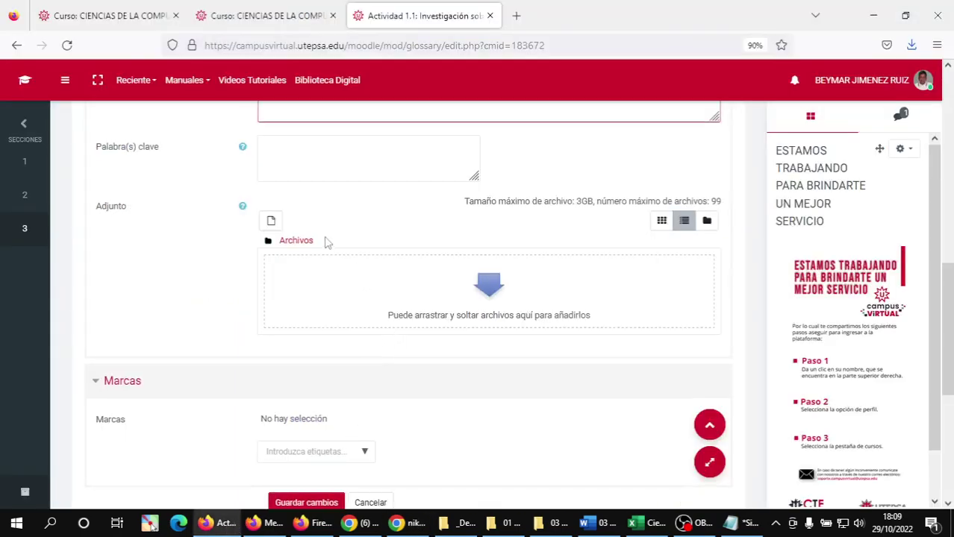
scroll(325, 243, up, 5)
click(295, 288)
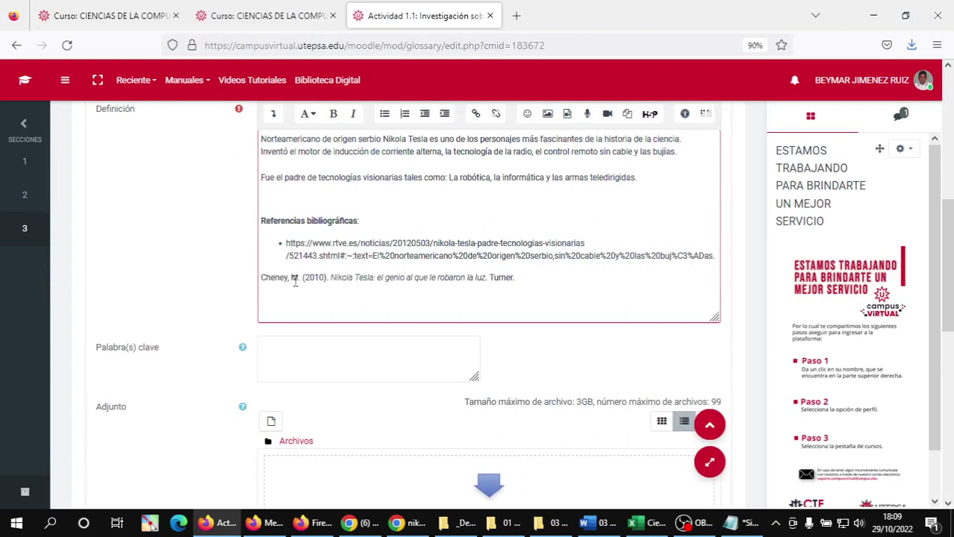
click(384, 114)
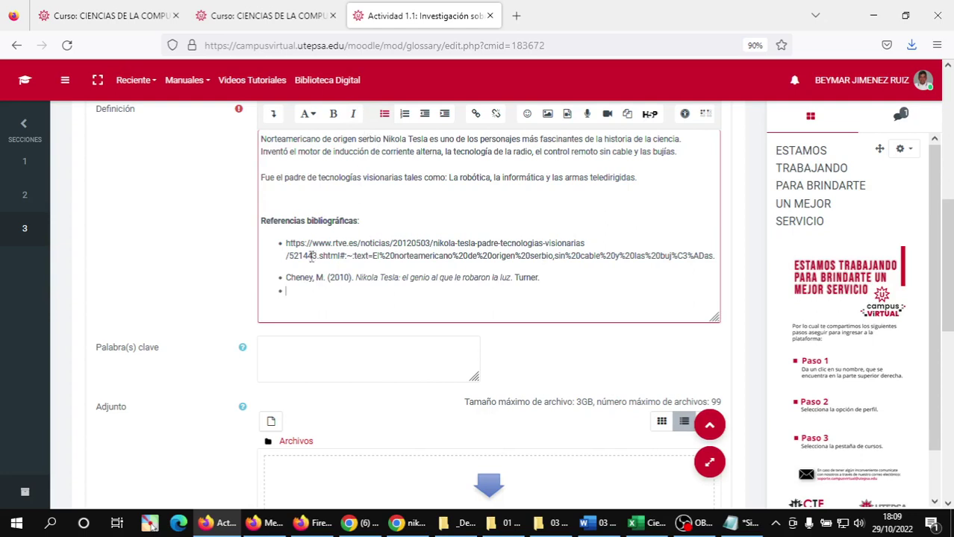
click(383, 114)
Switch back to Google Académico in Chrome and close the citation window and the book preview tab
mouse_move(377, 525)
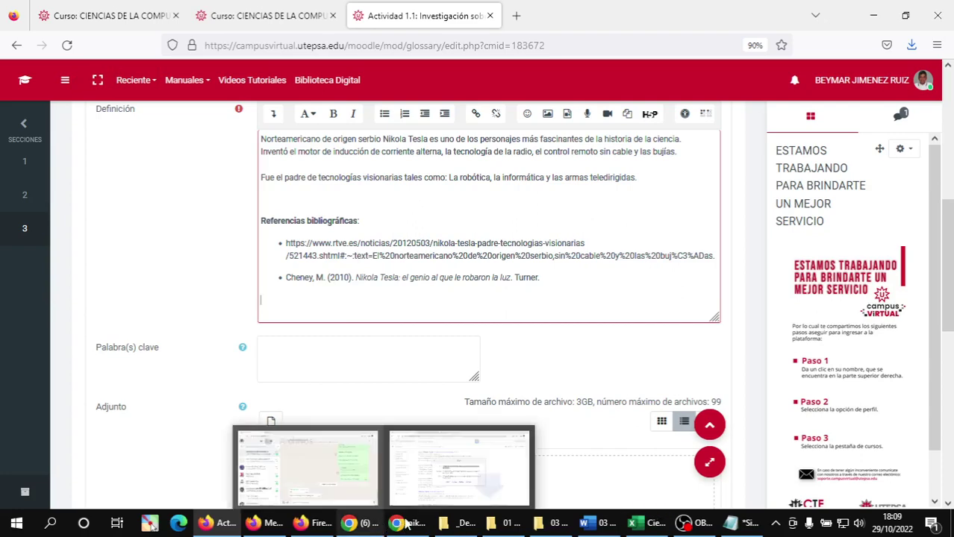
click(306, 470)
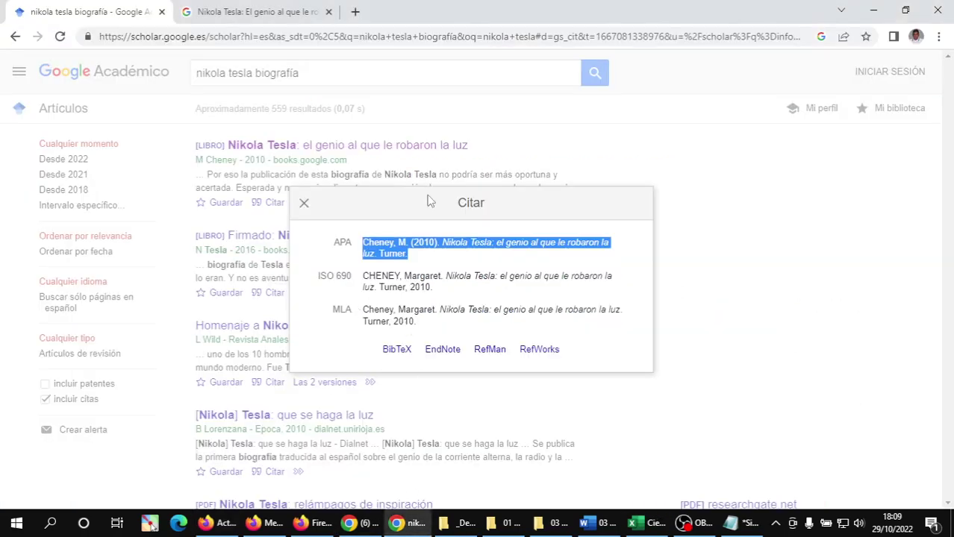
click(304, 203)
click(288, 18)
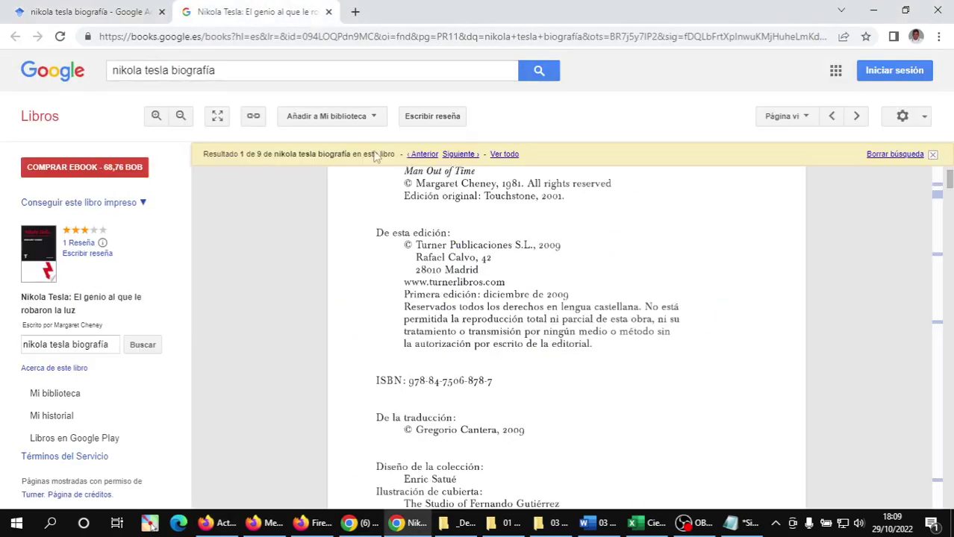
click(328, 12)
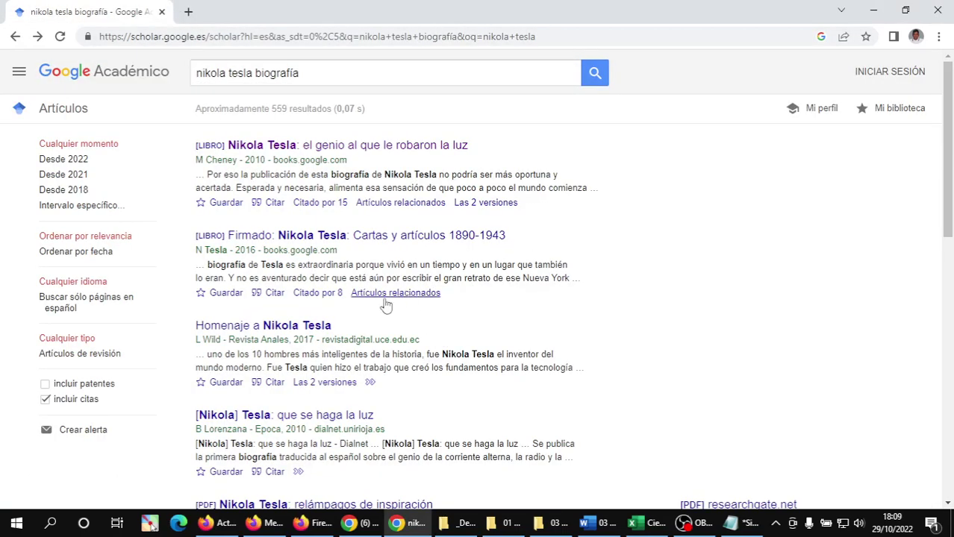
scroll(282, 254, down, 1)
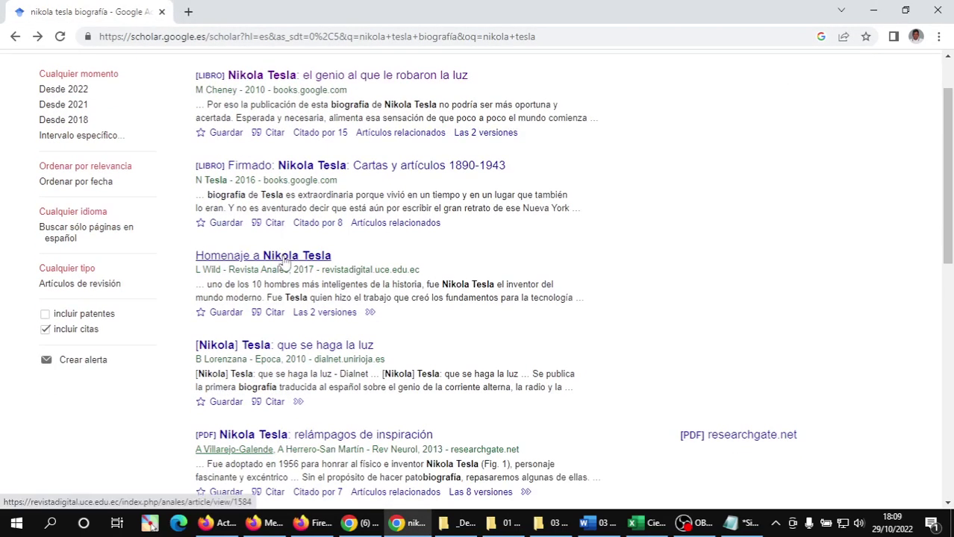
Look through the Google Académico results and open "[Nikola] Tesla: que se haga la luz" in a new tab
scroll(296, 261, down, 1)
scroll(297, 258, down, 1)
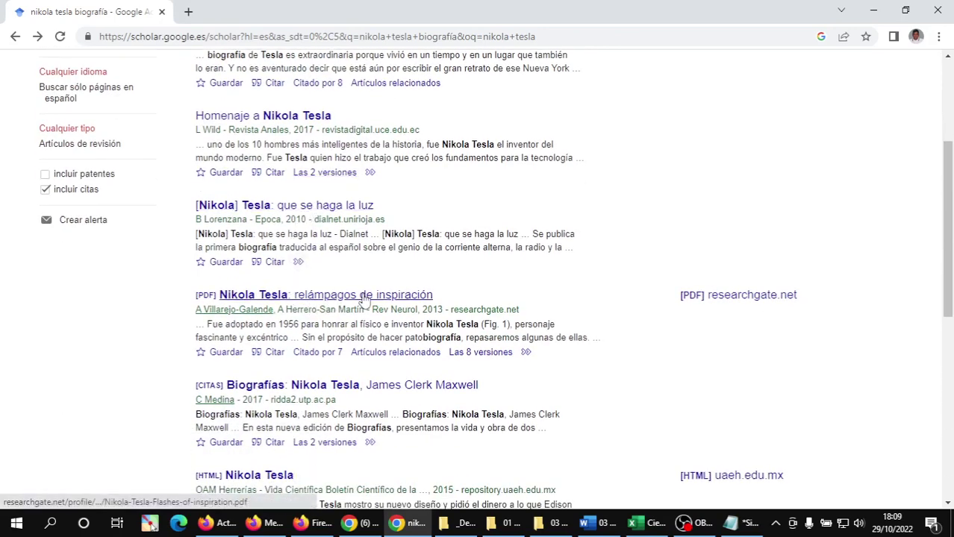
scroll(337, 302, down, 1)
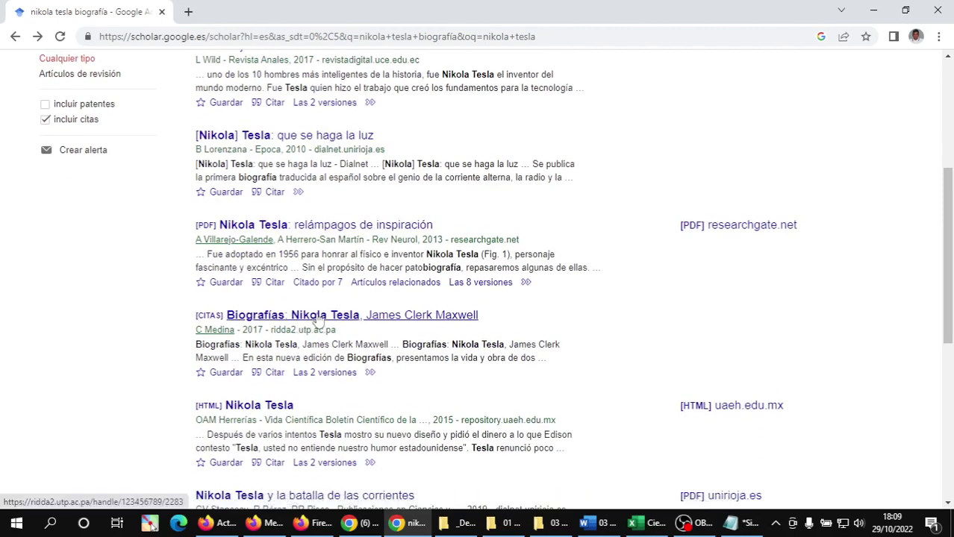
scroll(328, 323, down, 1)
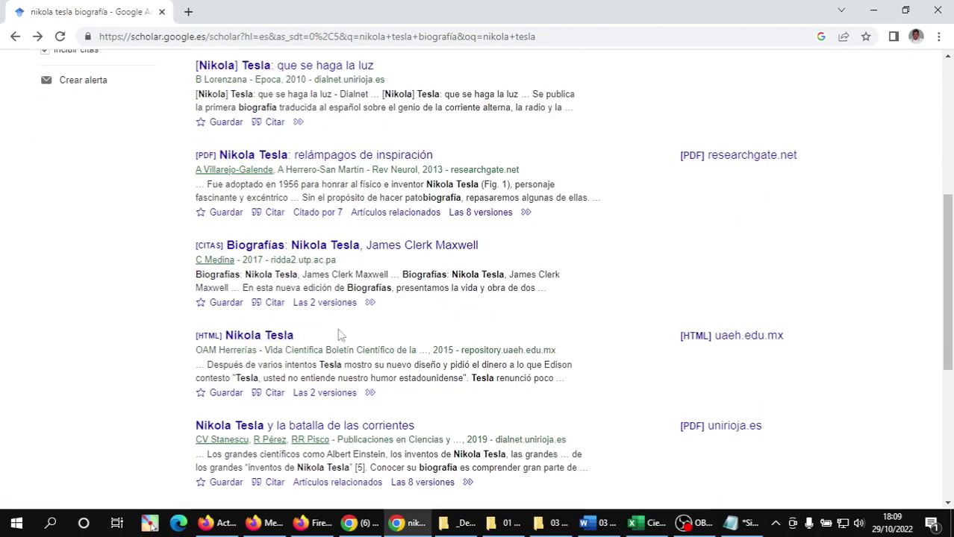
scroll(338, 328, up, 2)
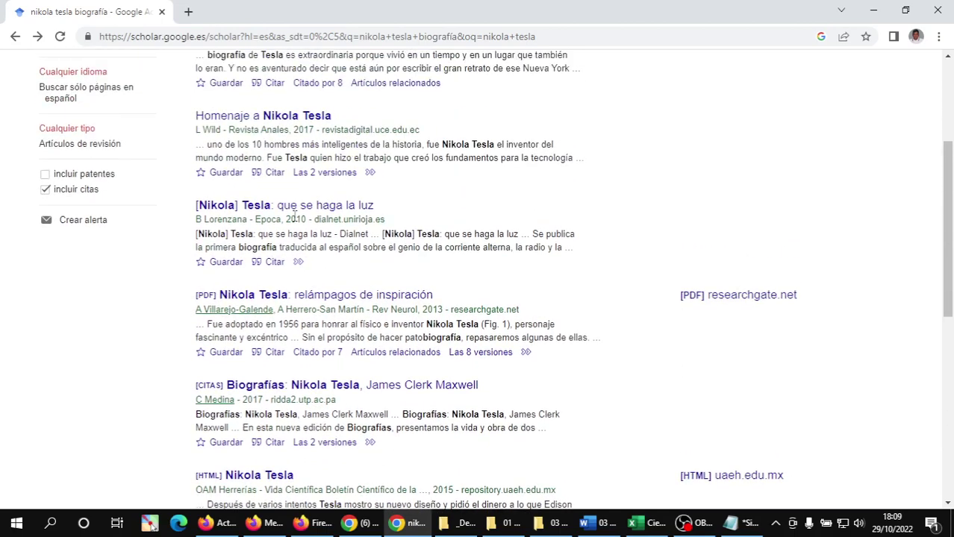
right_click(293, 210)
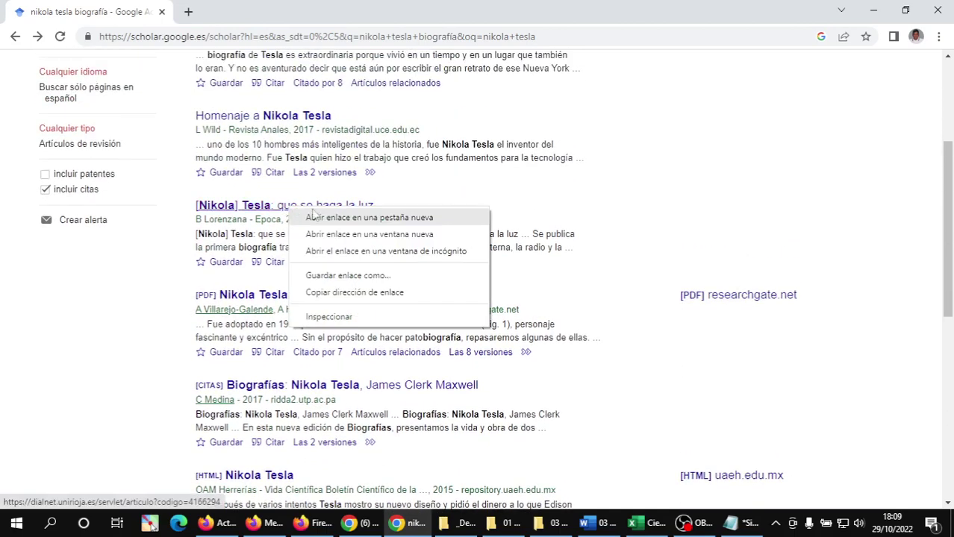
click(350, 218)
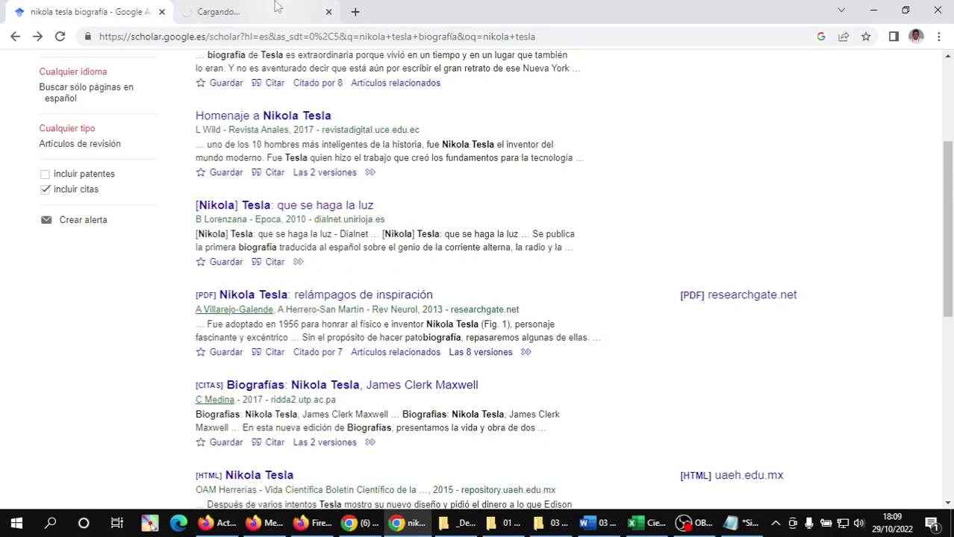
click(291, 9)
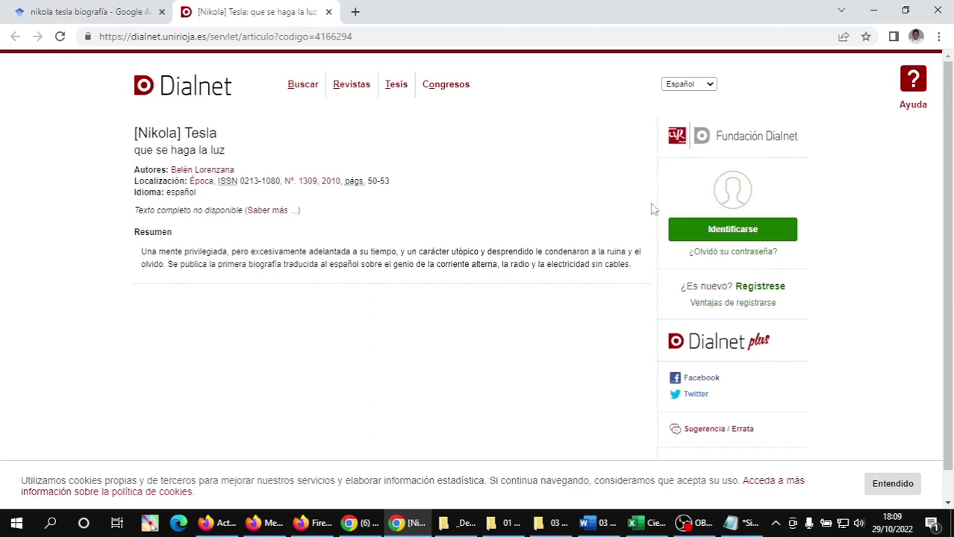
Follow Dialnet's explanation of unavailable full texts to its full-text access help page and view the enlarged example images
click(274, 212)
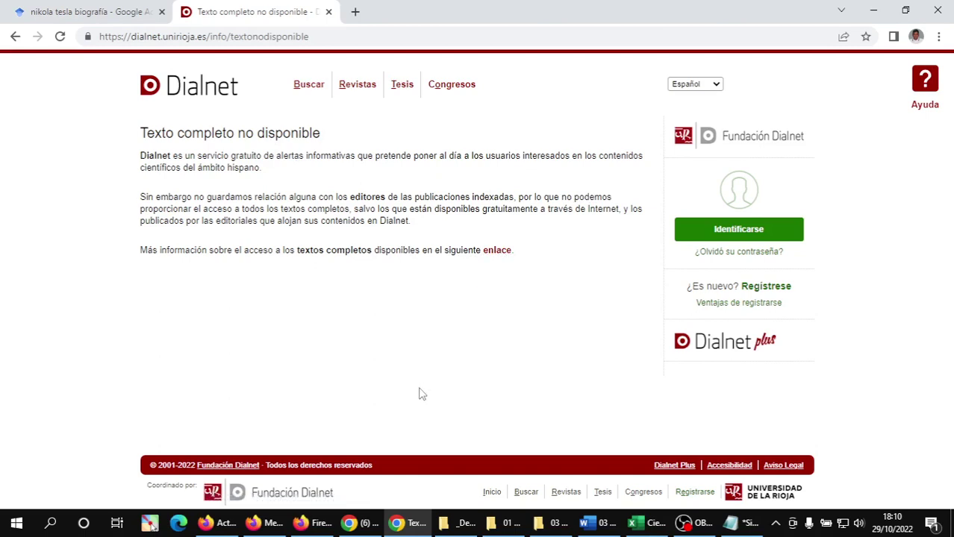
click(489, 251)
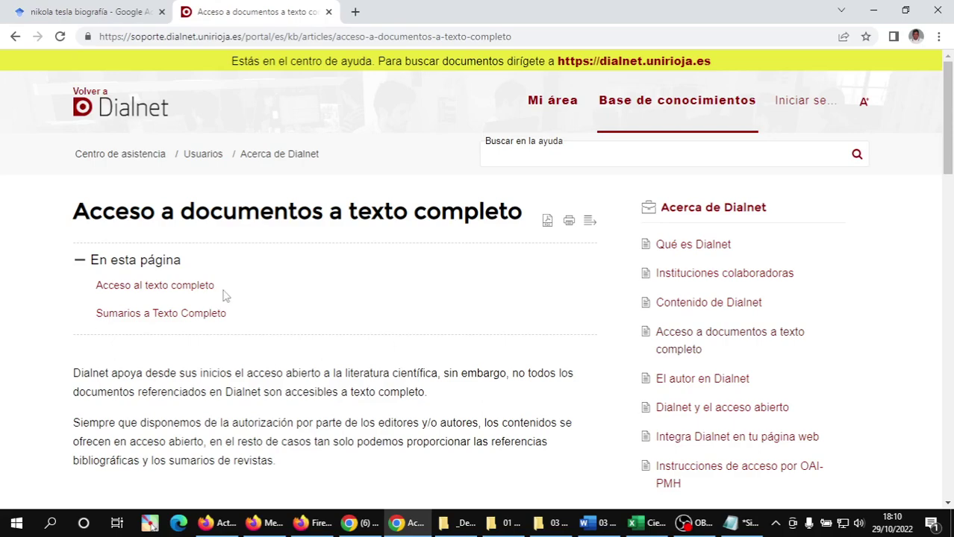
scroll(224, 297, down, 6)
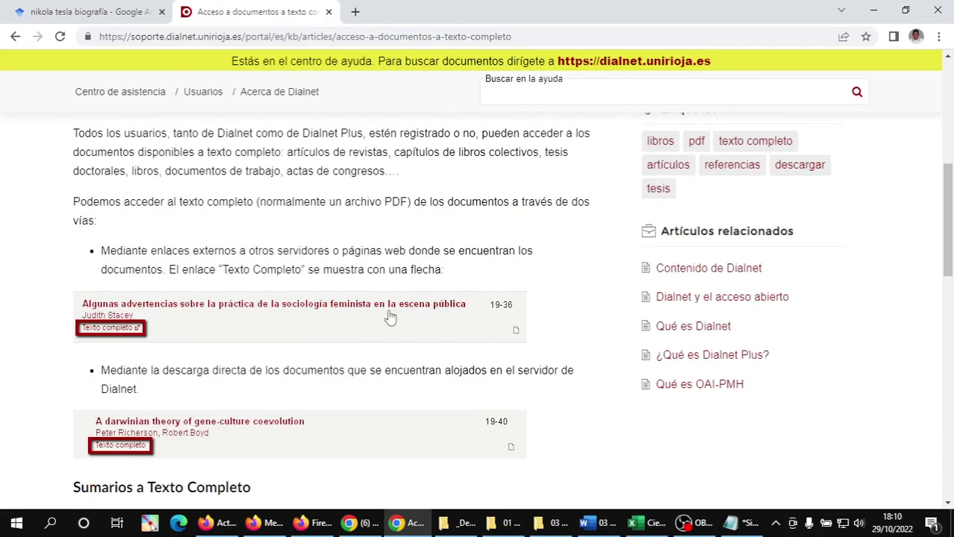
scroll(386, 315, up, 6)
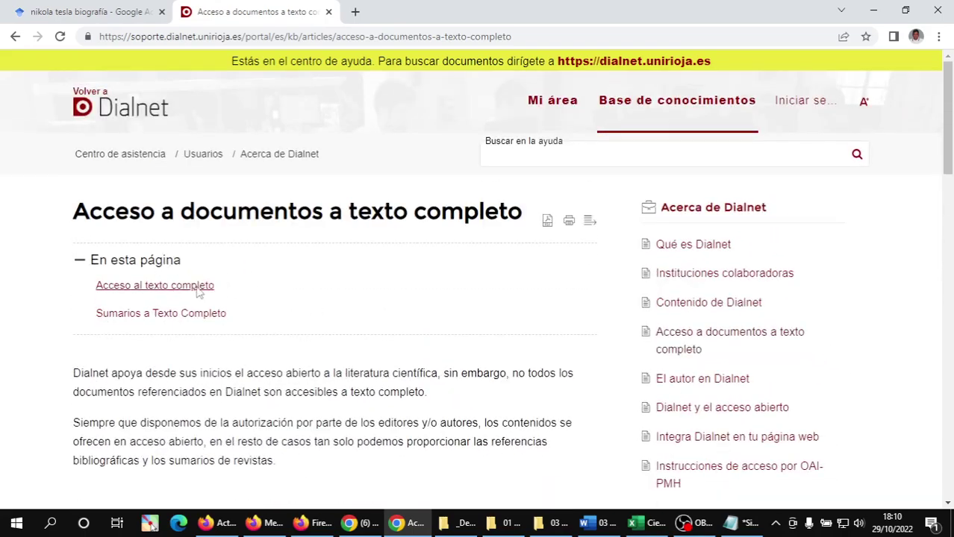
click(193, 287)
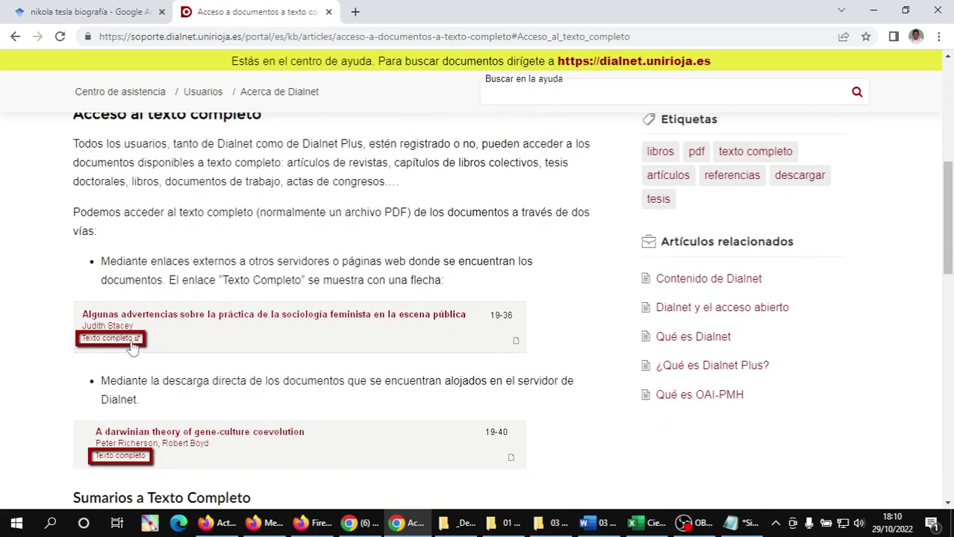
click(131, 348)
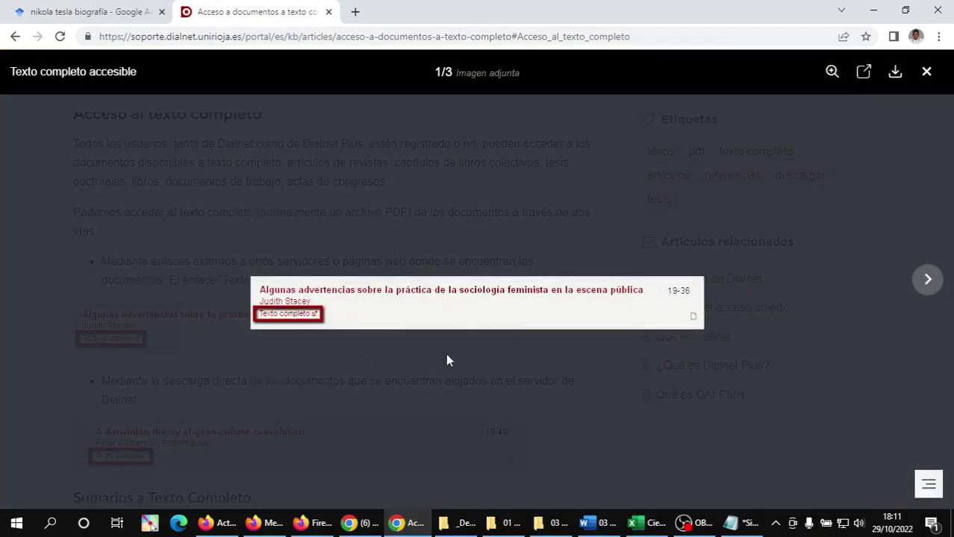
click(928, 280)
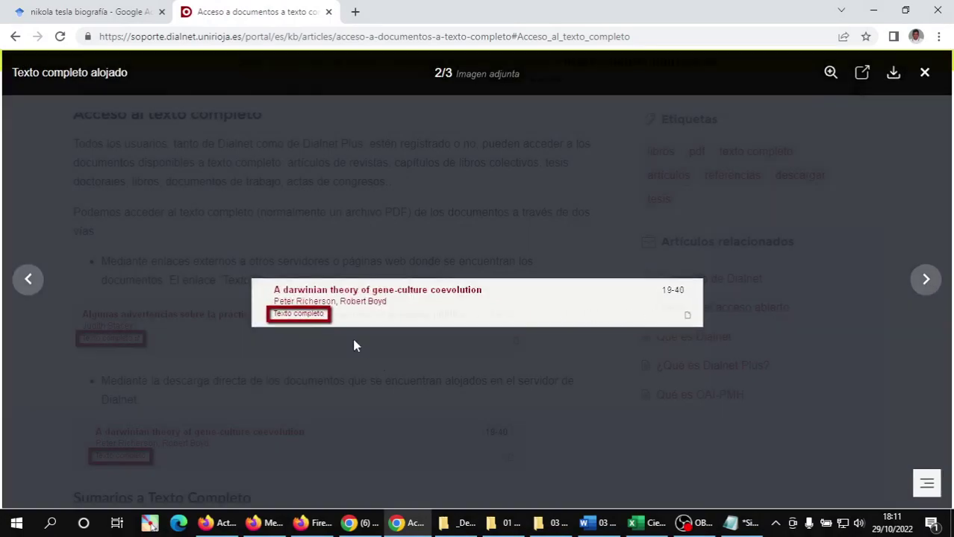
click(354, 342)
Read through the rest of the Dialnet help page, including the journal summaries section, and close its tab
scroll(397, 330, down, 2)
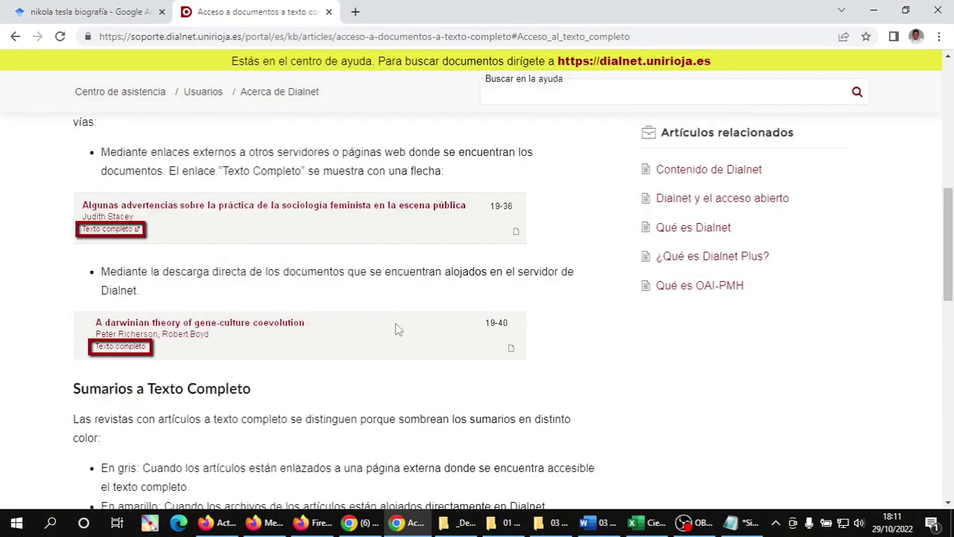
scroll(395, 330, down, 7)
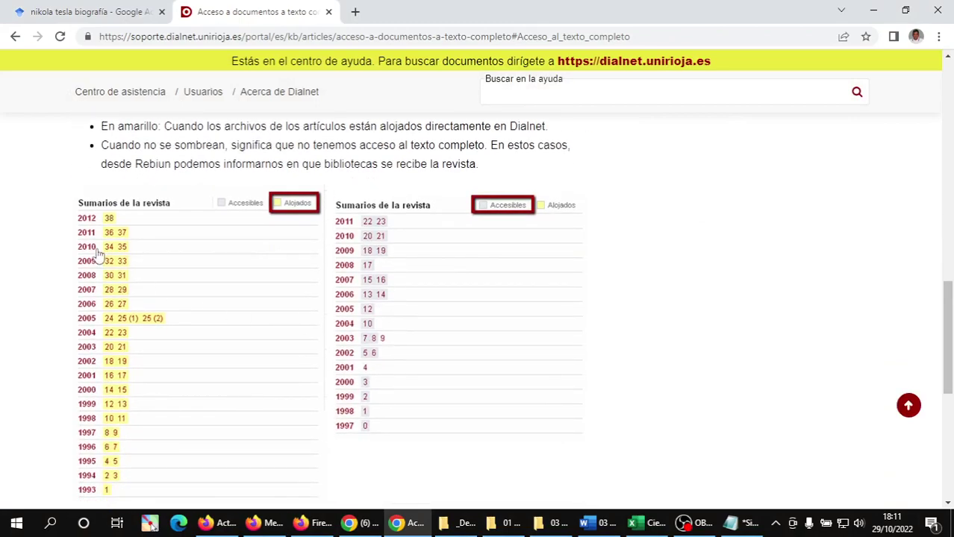
scroll(265, 237, up, 9)
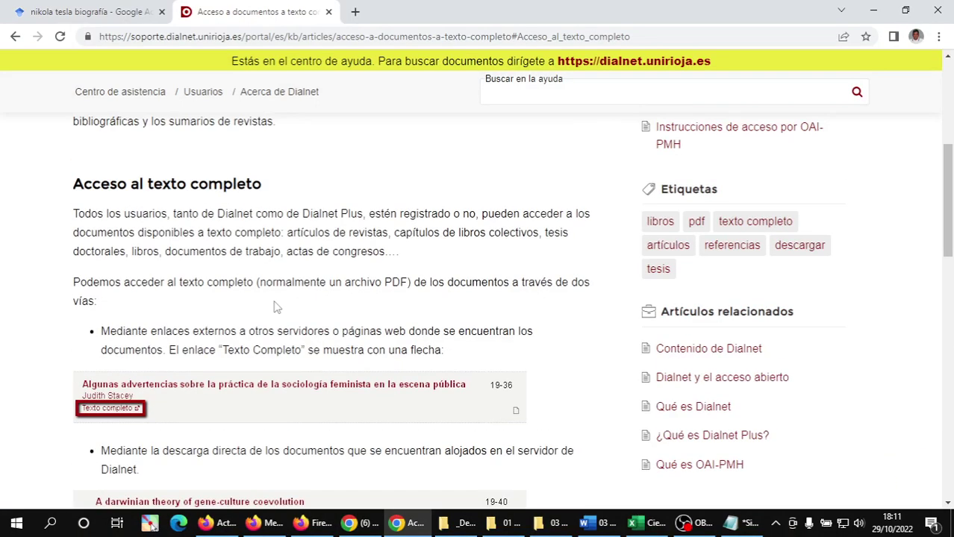
scroll(273, 307, up, 5)
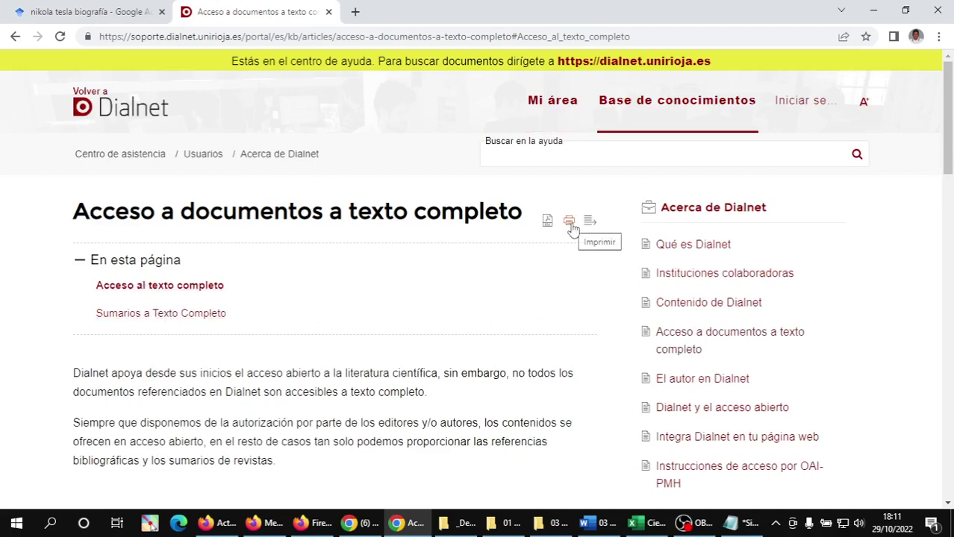
scroll(336, 328, down, 12)
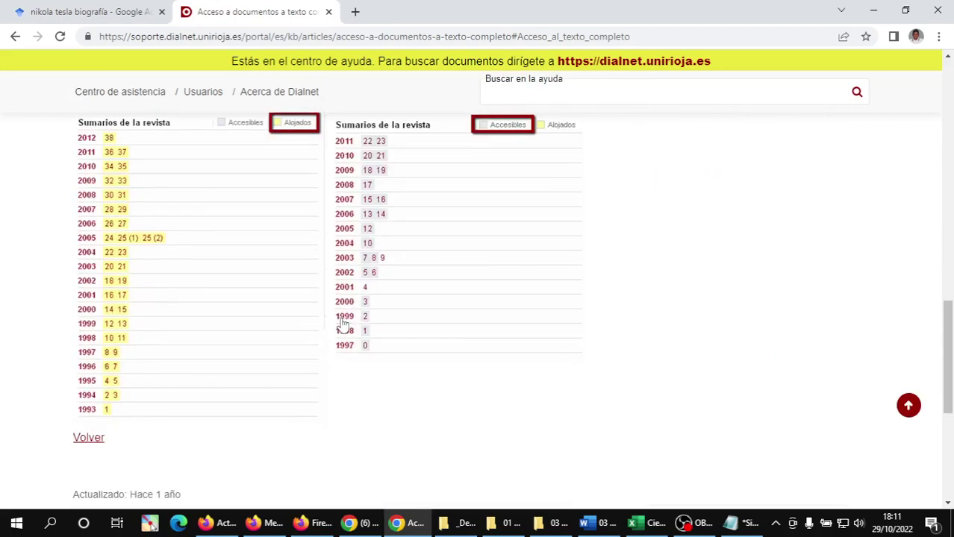
scroll(342, 325, down, 4)
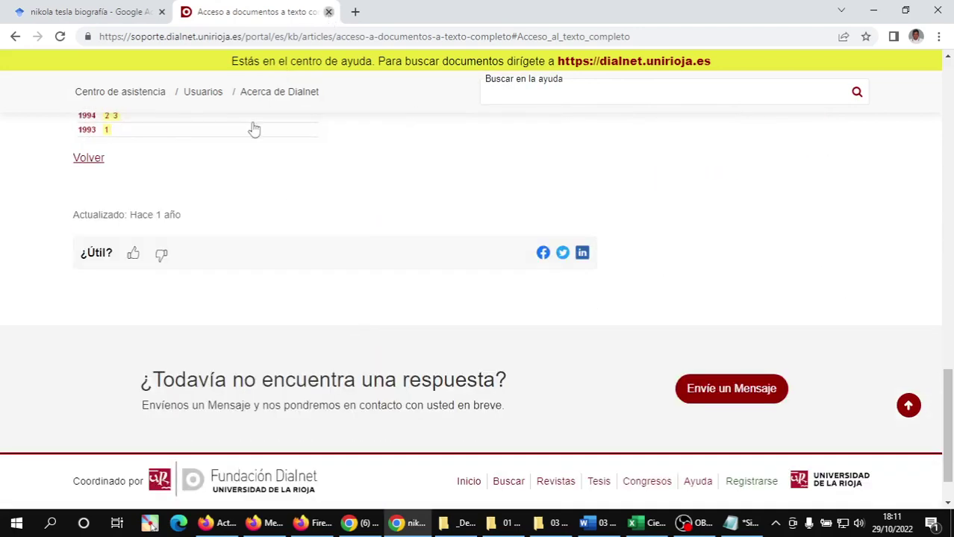
key(ctrl+w)
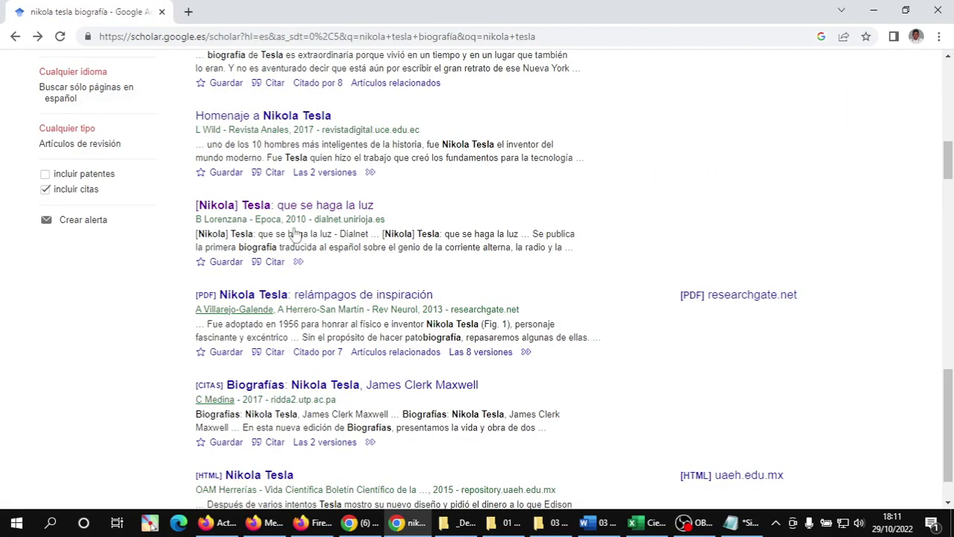
Open the PDF "Nikola Tesla: relámpagos de inspiración" in a new tab, start downloading it and check the _Descargas folder
right_click(326, 300)
click(404, 299)
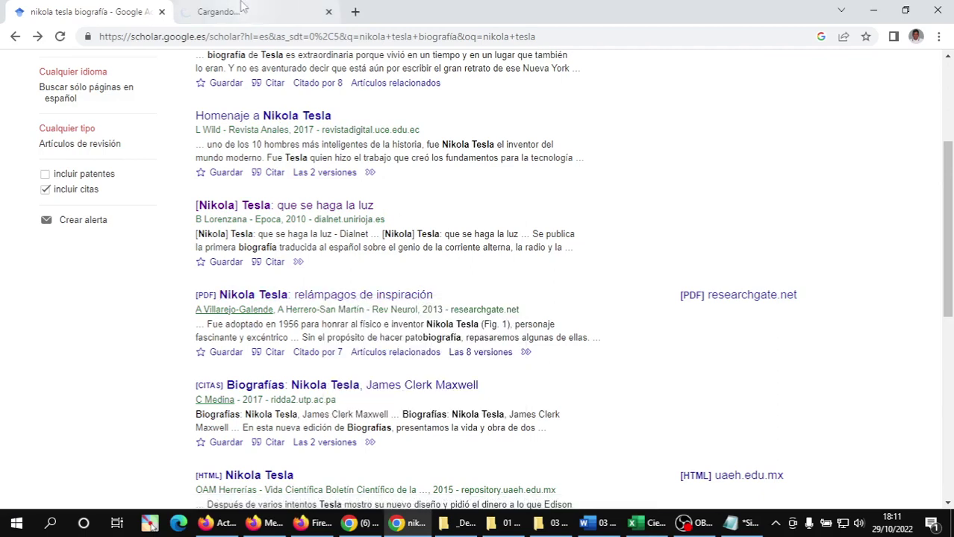
click(241, 9)
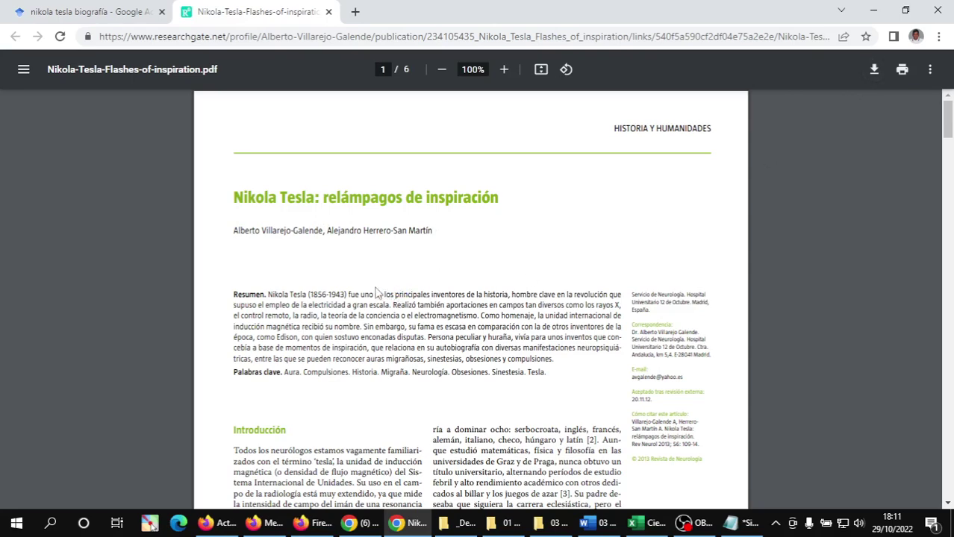
click(463, 524)
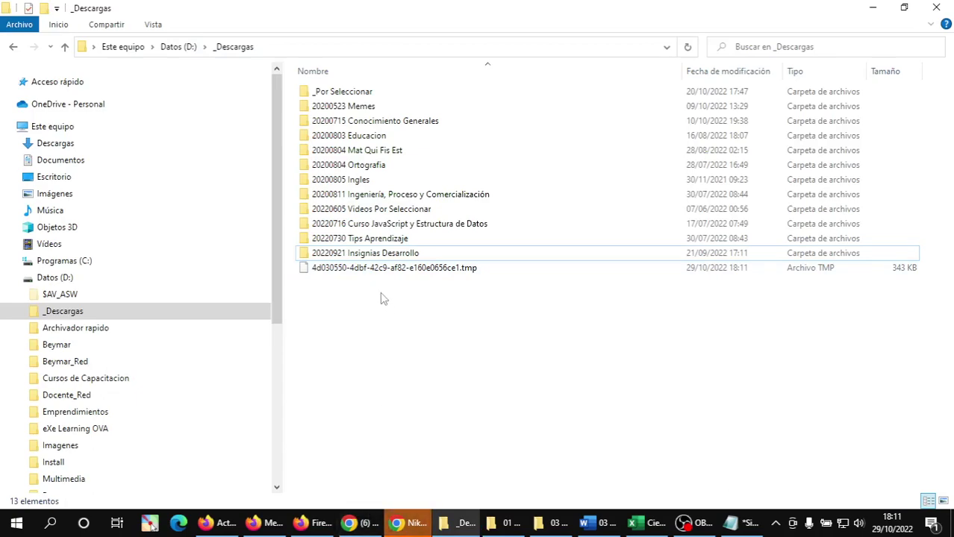
click(407, 518)
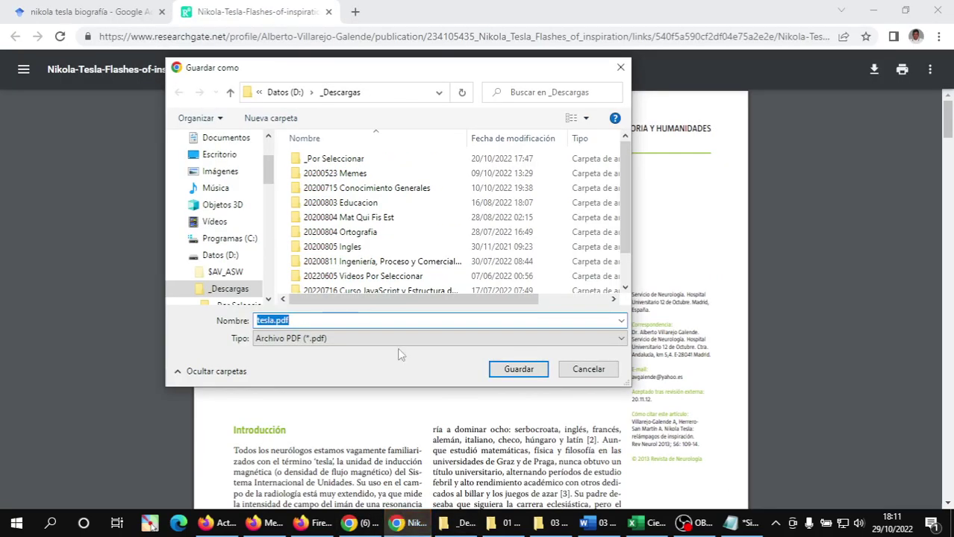
Save the PDF in _Descargas as "Nikola Tesla - Relámpagos de inspiración.pdf" and close its browser tab
click(270, 320)
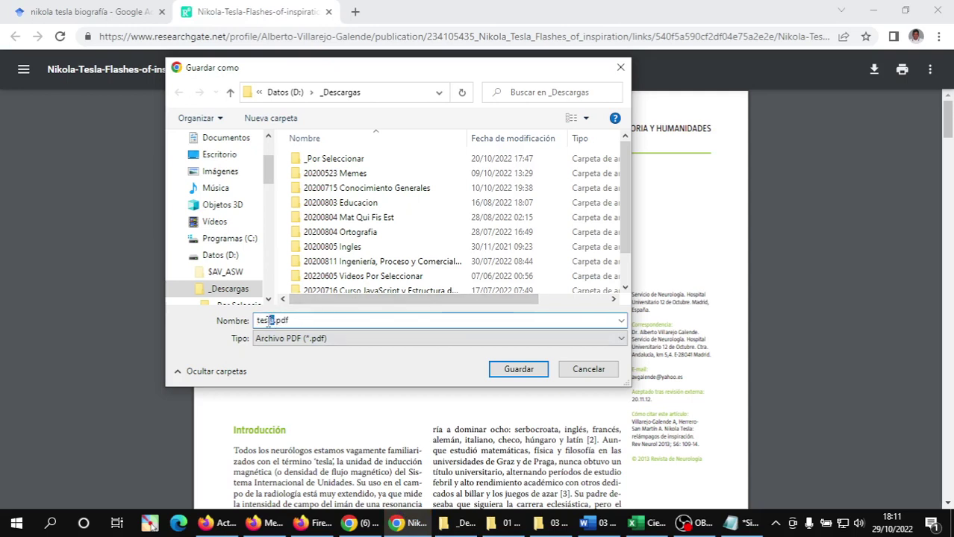
double_click(270, 320)
text(Nikl)
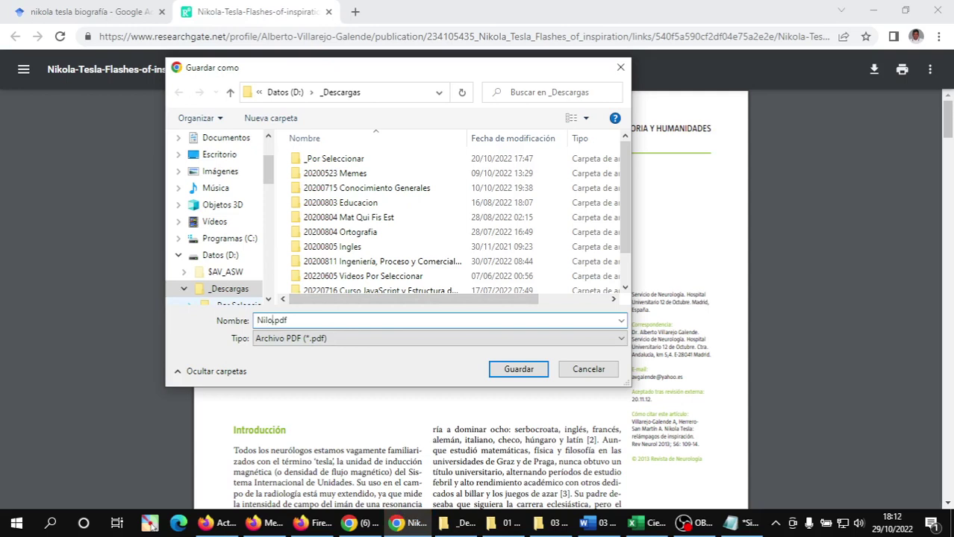
key(BackSpace)
text(ola tes)
key(BackSpace)
key(BackSpace)
key(BackSpace)
text(tEs)
key(BackSpace)
key(BackSpace)
key(BackSpace)
text(Tesla)
text( - Re)
text(lám)
text(gag)
key(BackSpace)
text(d)
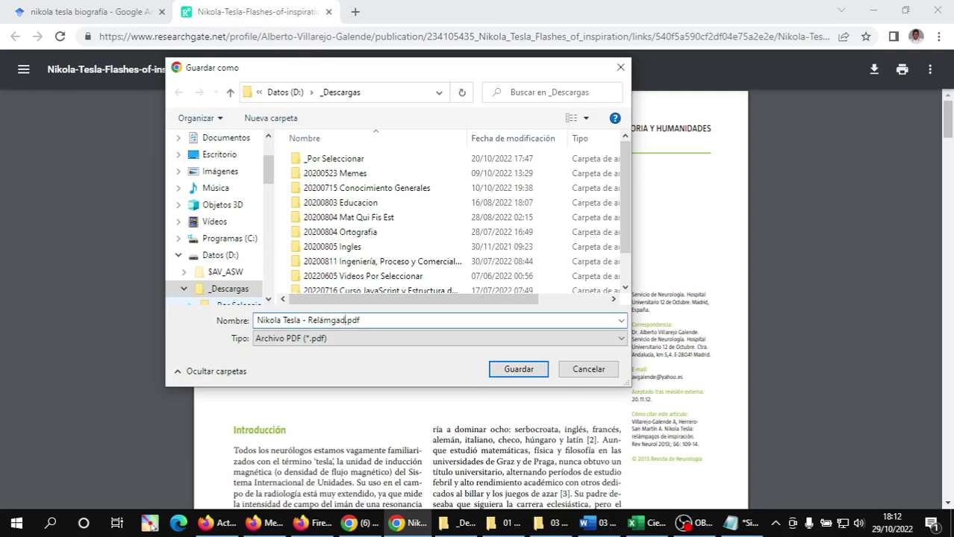
text(gos)
key(BackSpace)
key(BackSpace)
text(pagos de inspiración)
key(Return)
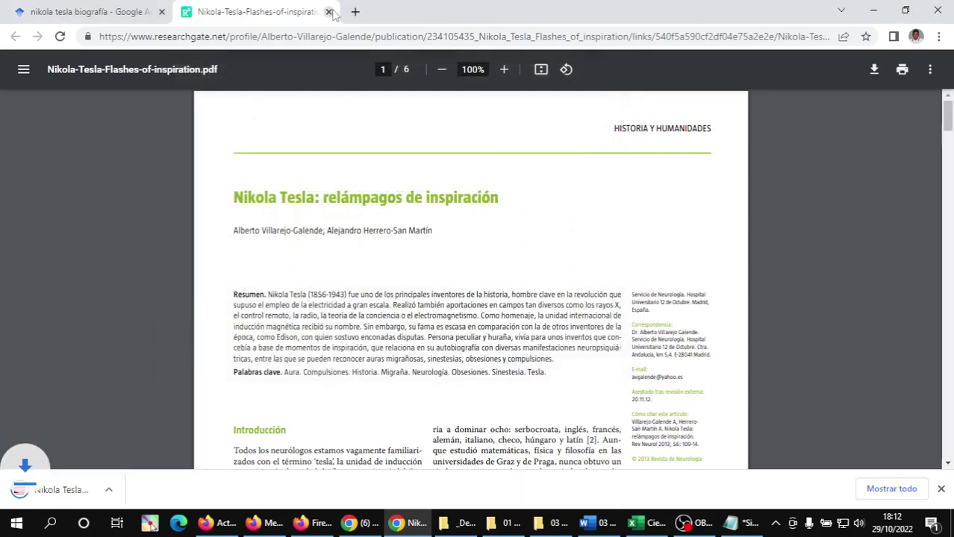
click(15, 505)
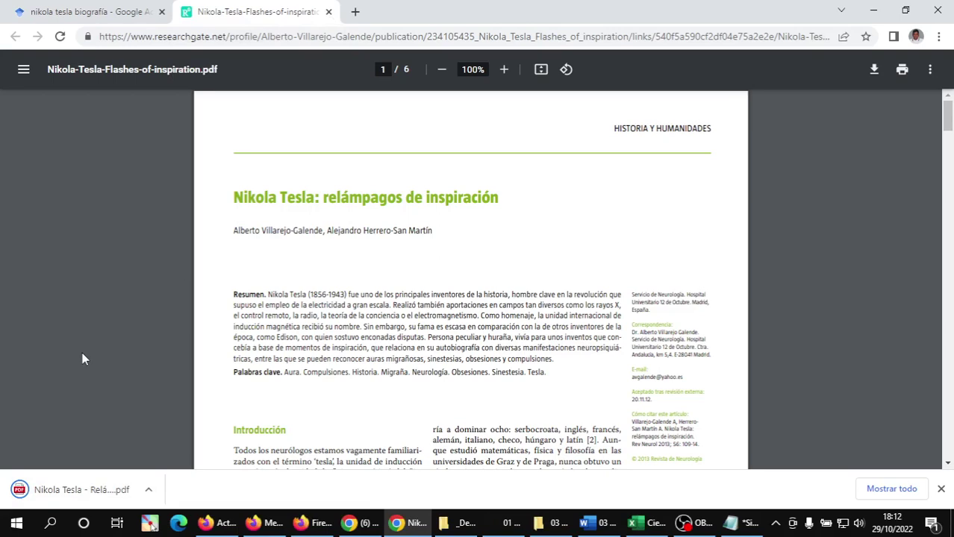
click(328, 13)
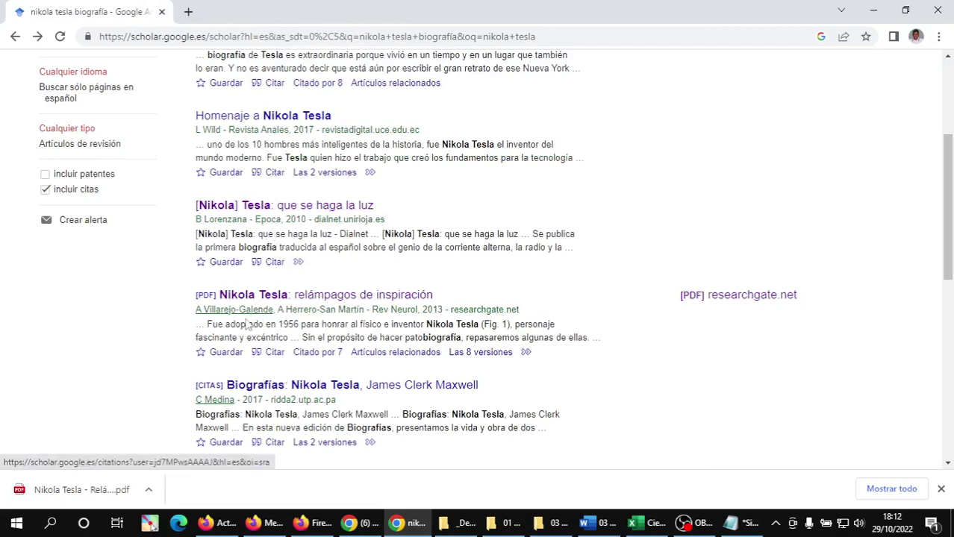
Copy the APA citation of "Nikola Tesla: relámpagos de inspiración" from the Google Académico results
click(275, 354)
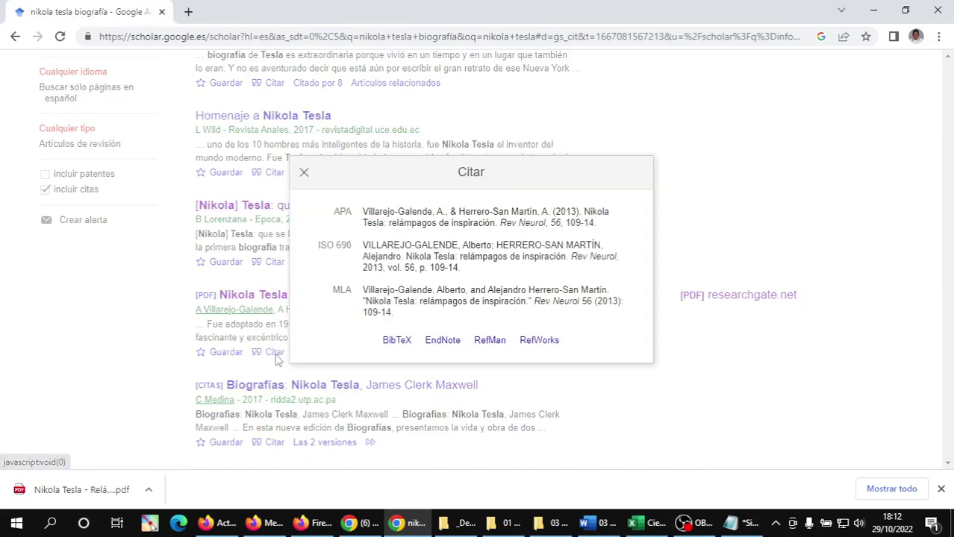
click(401, 212)
key(ctrl+c)
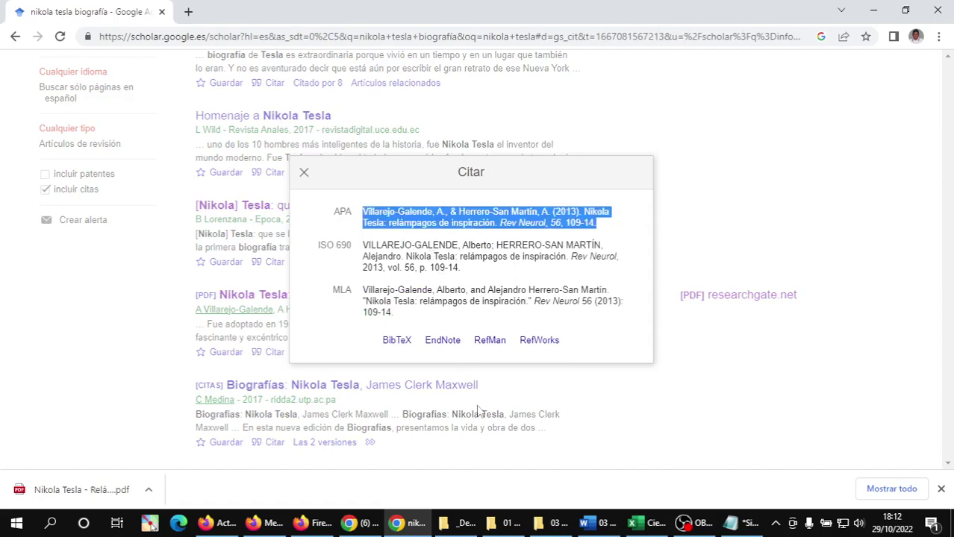
Replace the second bibliographic reference in the Moodle glossary entry with the copied APA citation of "Nikola Tesla: relámpagos de inspiración"
mouse_move(273, 524)
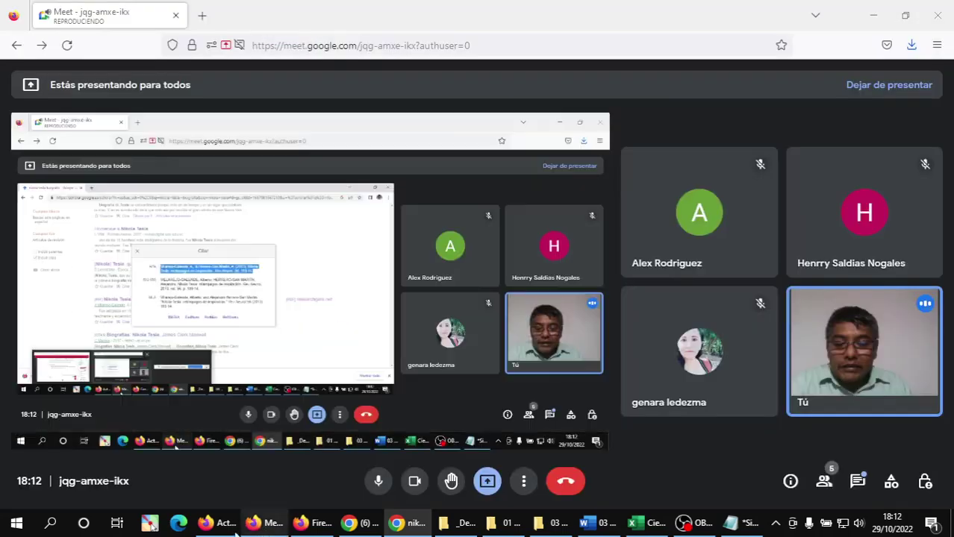
click(377, 457)
click(312, 296)
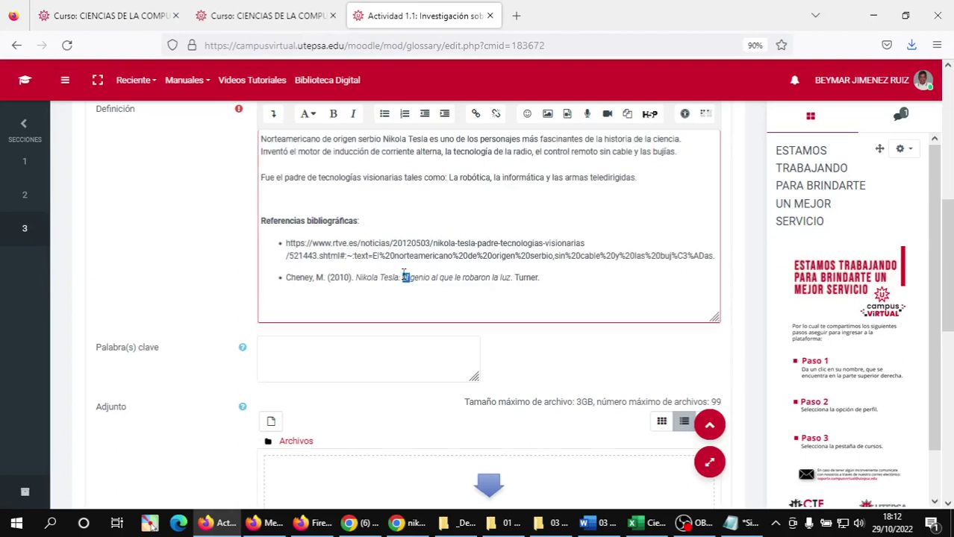
click(404, 276)
triple_click(404, 276)
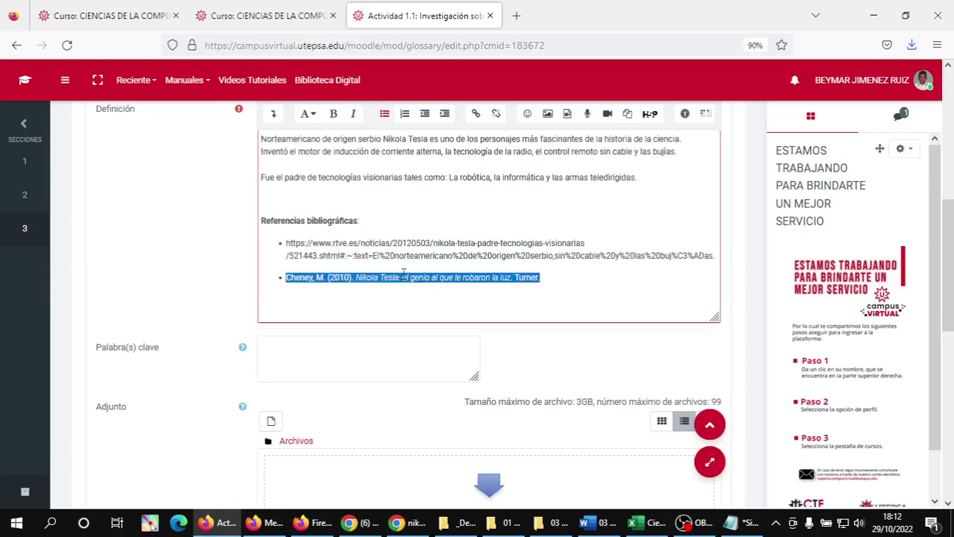
key(ctrl+v)
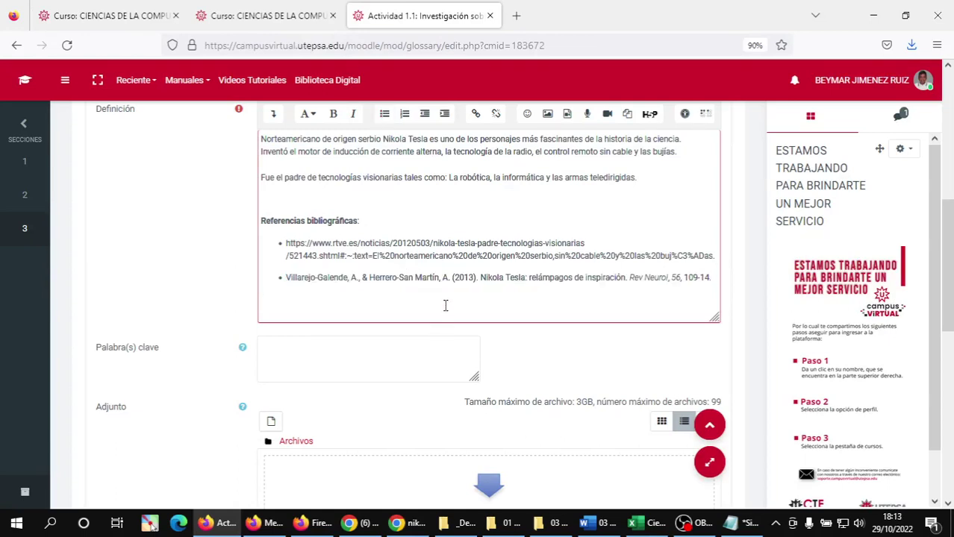
Attach "Nikola Tesla - Relámpagos de inspiración.pdf" from the _Descargas folder to the glossary entry
scroll(506, 425, down, 3)
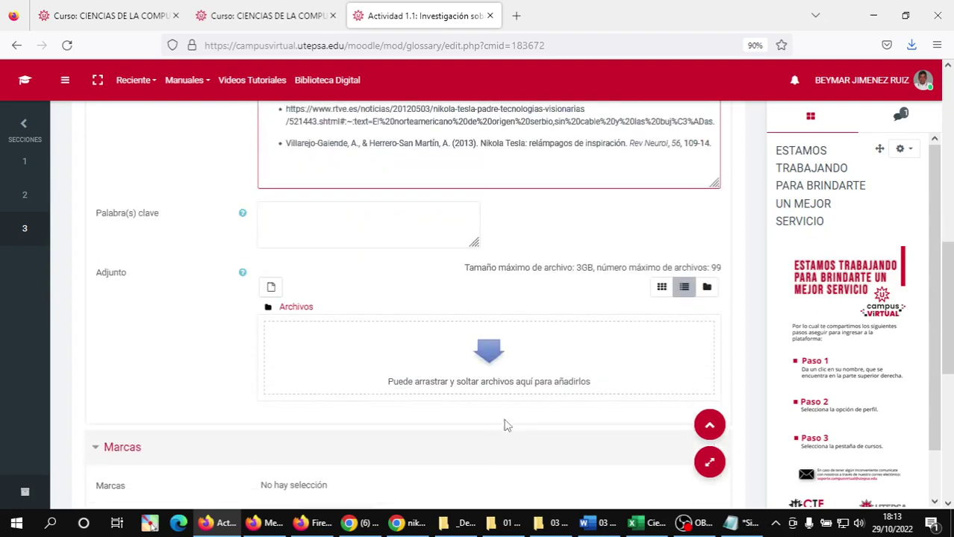
click(460, 523)
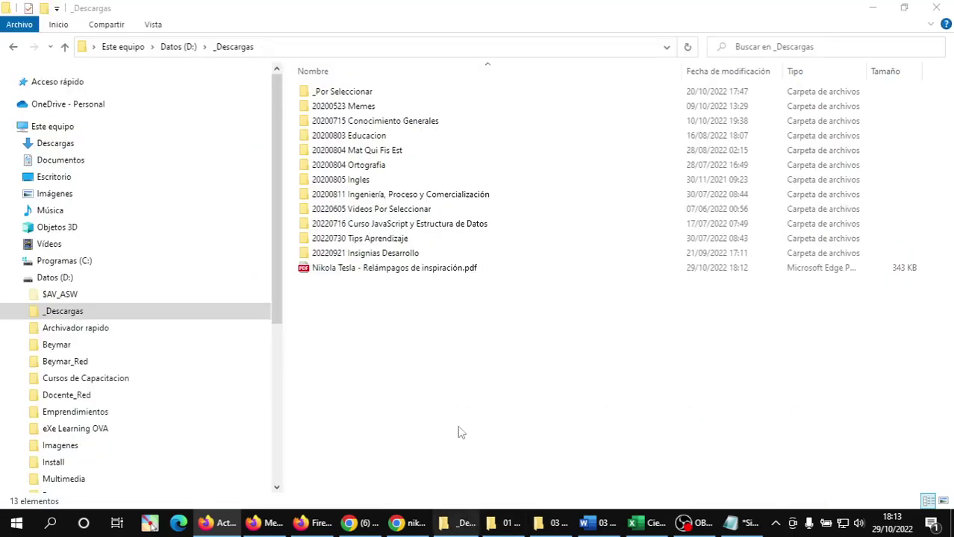
click(327, 273)
drag(314, 273, 418, 397)
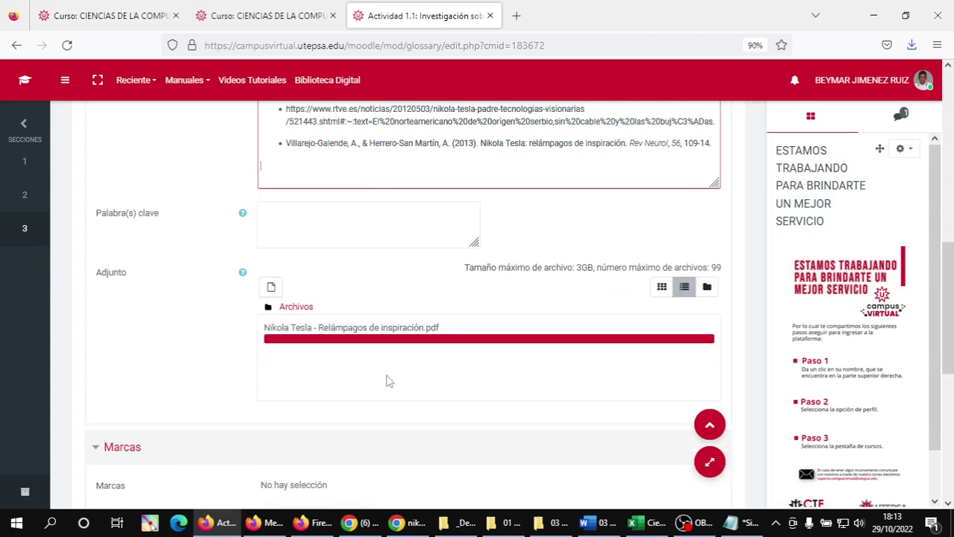
Check the attachment and references in the entry form and save the glossary entry
scroll(180, 380, down, 3)
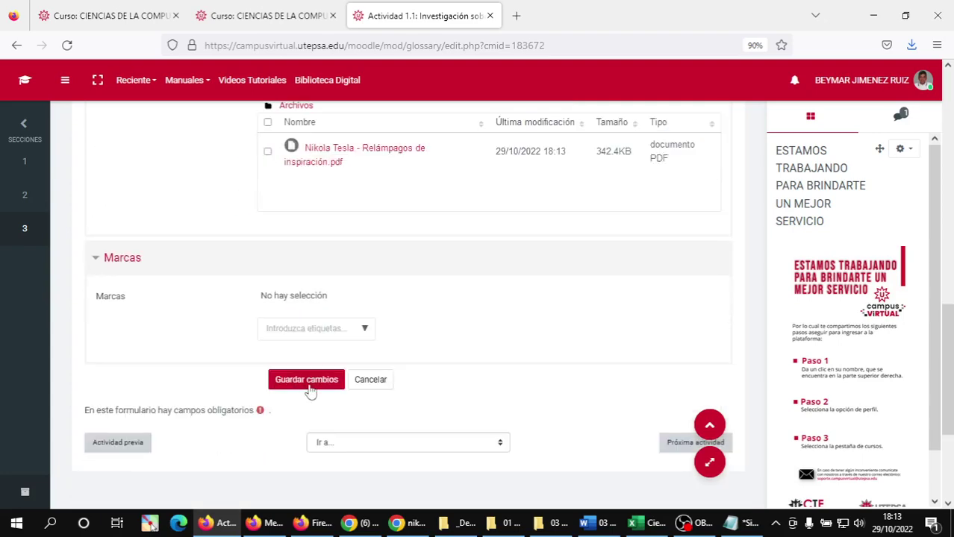
scroll(315, 388, up, 5)
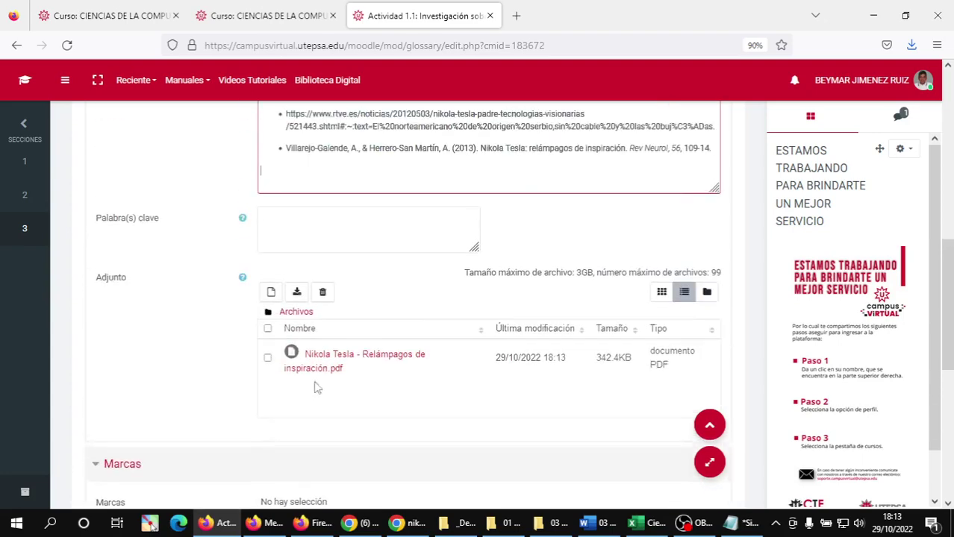
scroll(312, 394, down, 8)
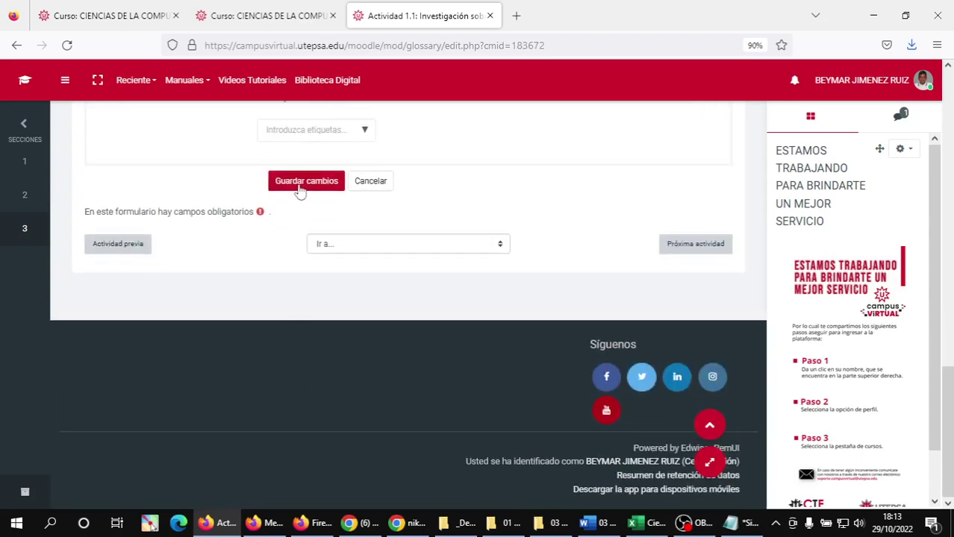
click(301, 182)
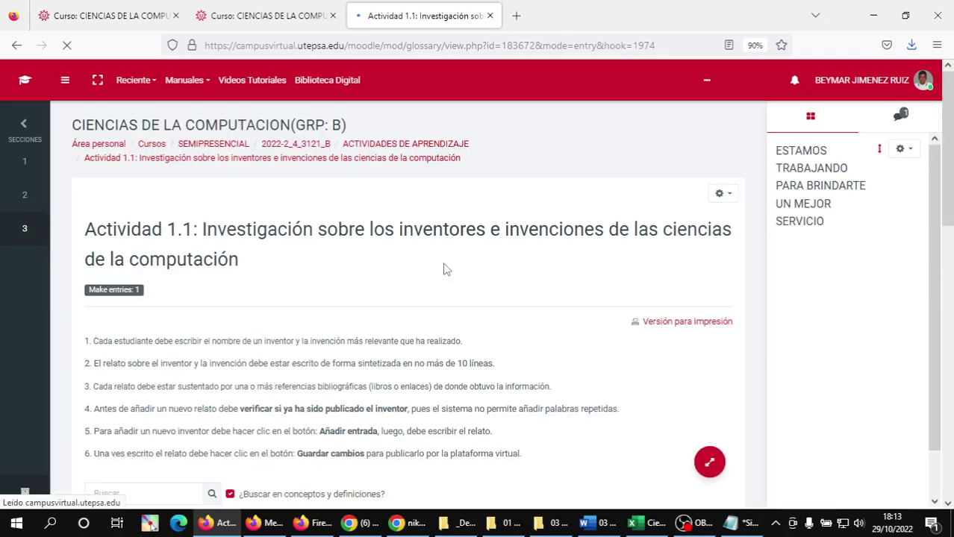
Review the published Nicola Tesla entry's text, references and attached PDF, and return to the Google Meet call
scroll(256, 331, down, 5)
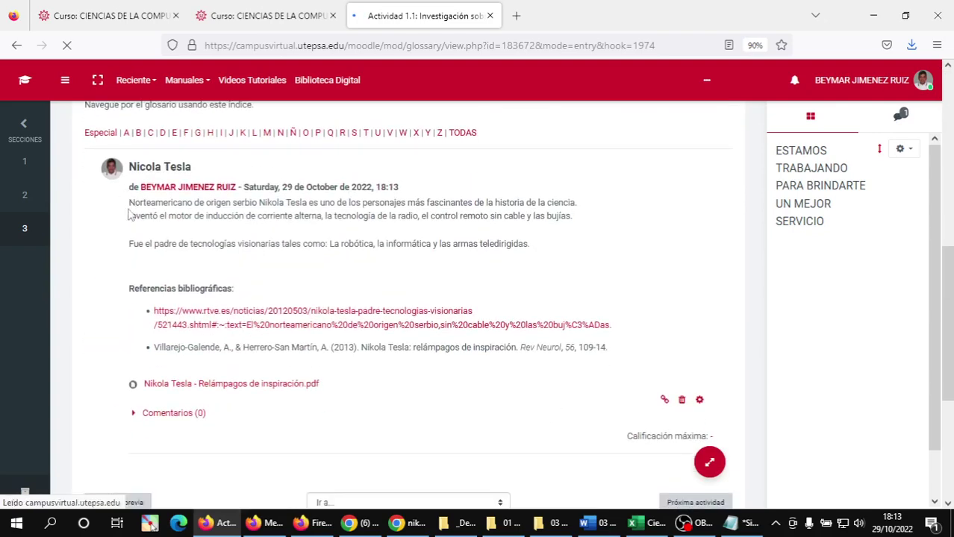
drag(129, 202, 542, 258)
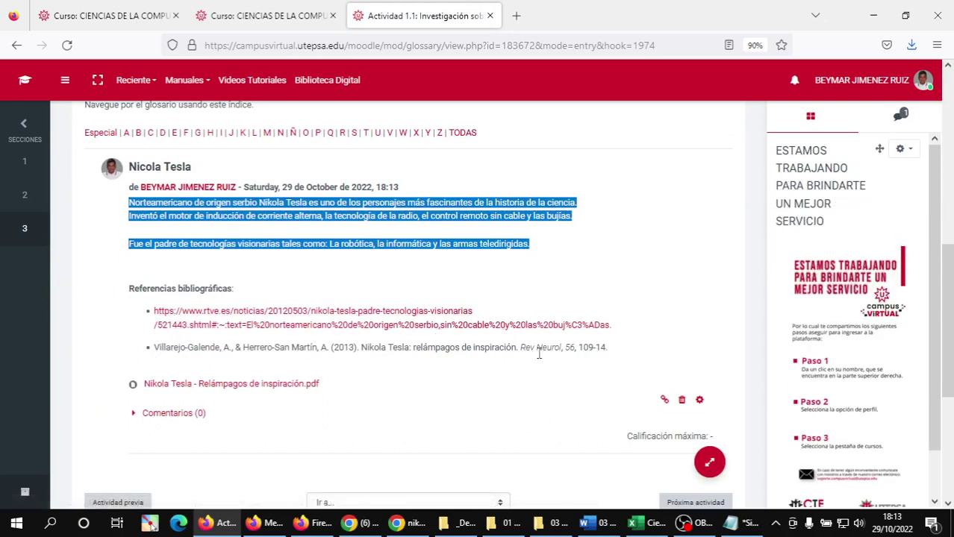
click(348, 394)
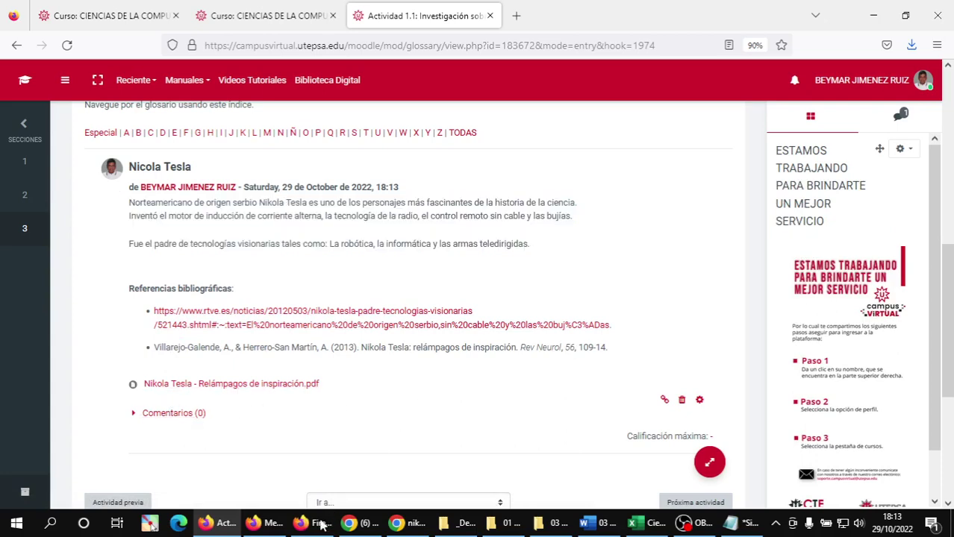
click(265, 524)
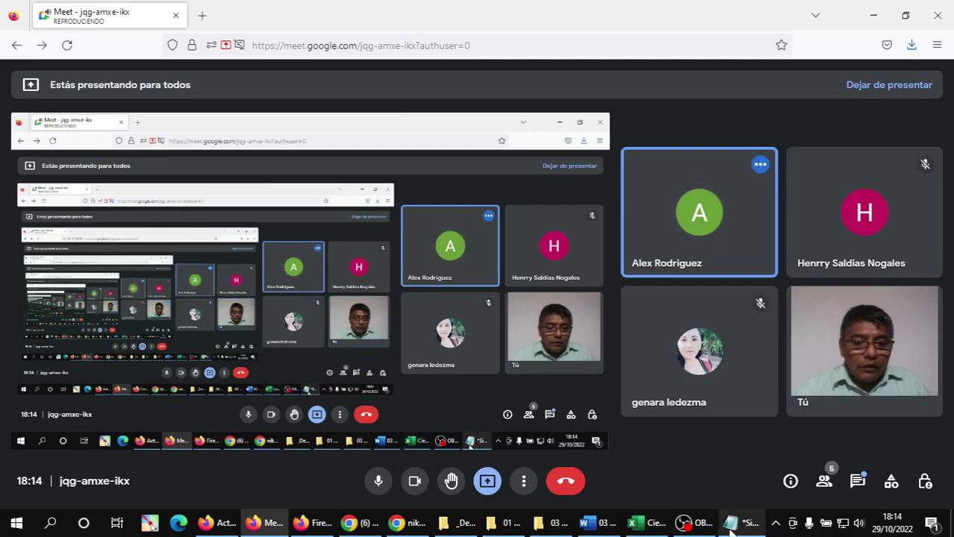
Open "url Aulas Virtuales modulo 4.txt" from the "zDocumentos Módulo 2022-2-4" folder inside UTEPSA
mouse_move(731, 525)
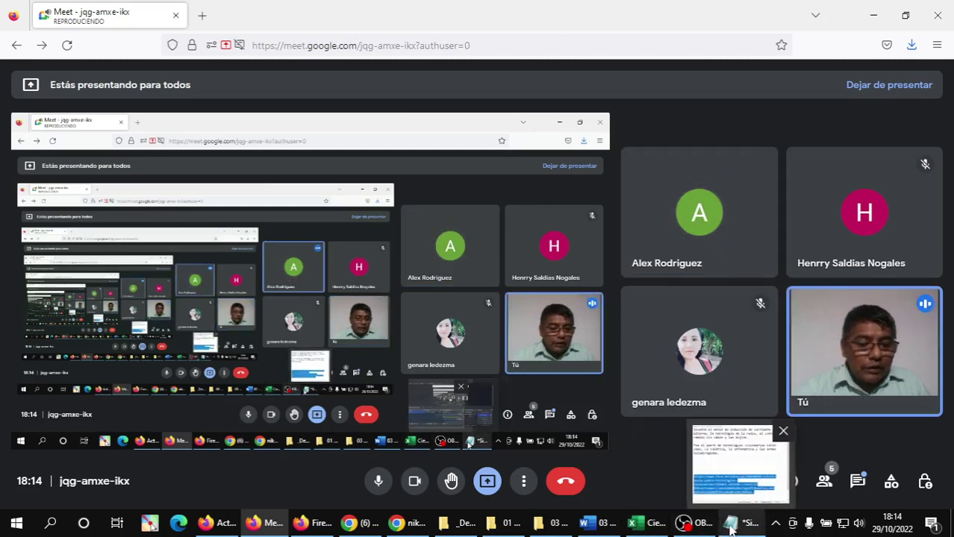
click(620, 499)
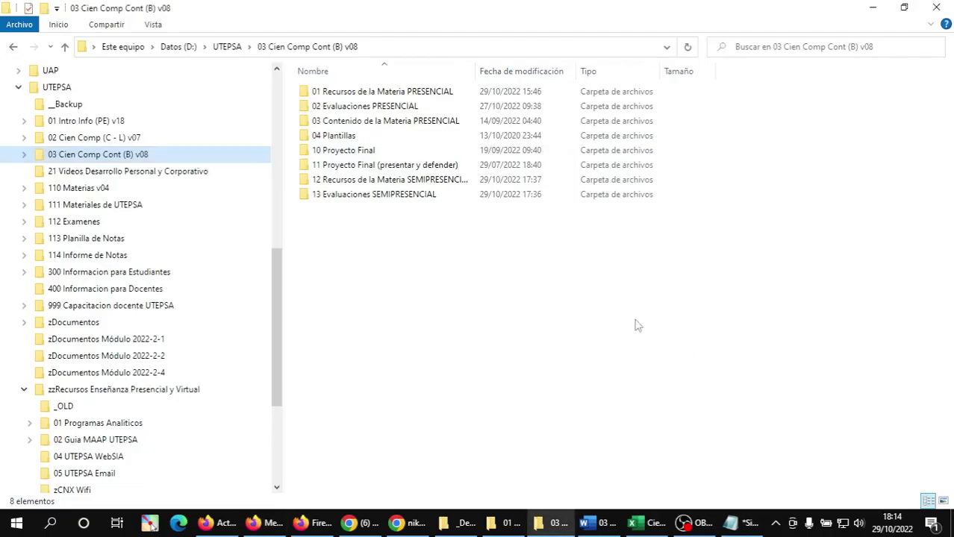
click(48, 89)
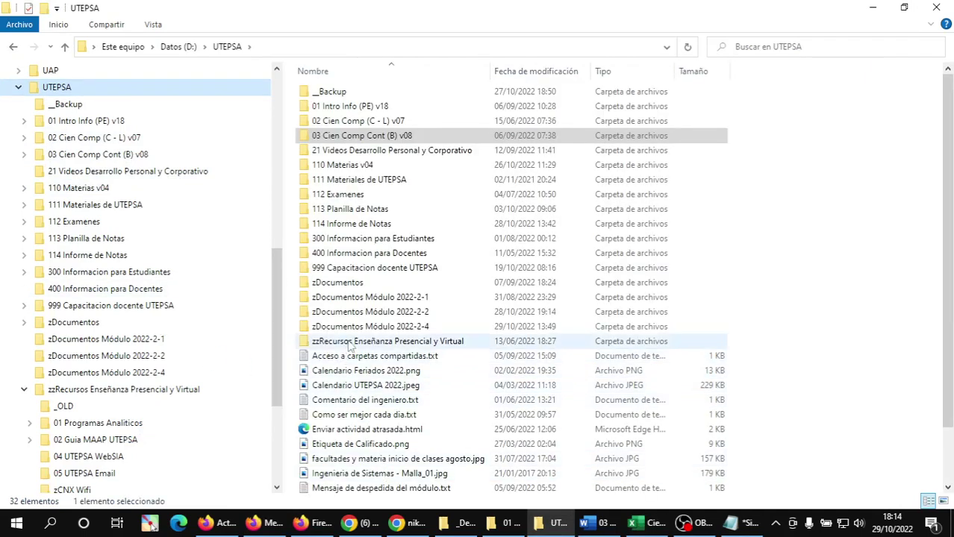
click(364, 329)
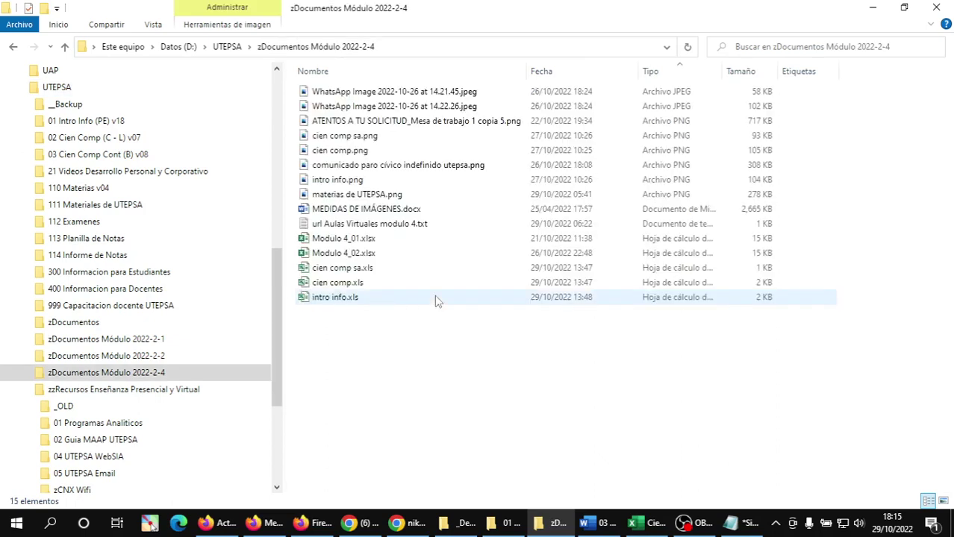
click(337, 223)
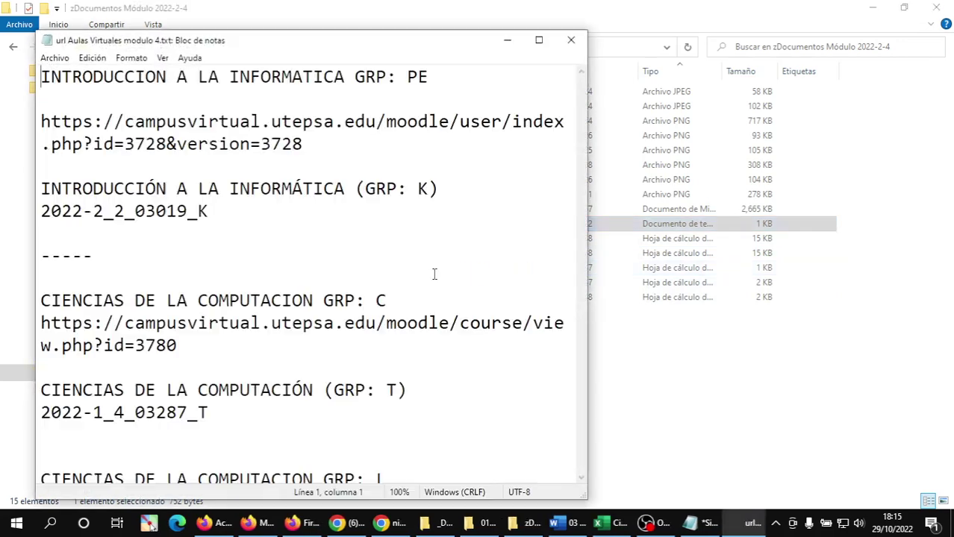
Copy the virtual classroom link listed under CIENCIAS DE COMPUTACION GRP:B in the text file
scroll(269, 295, down, 2)
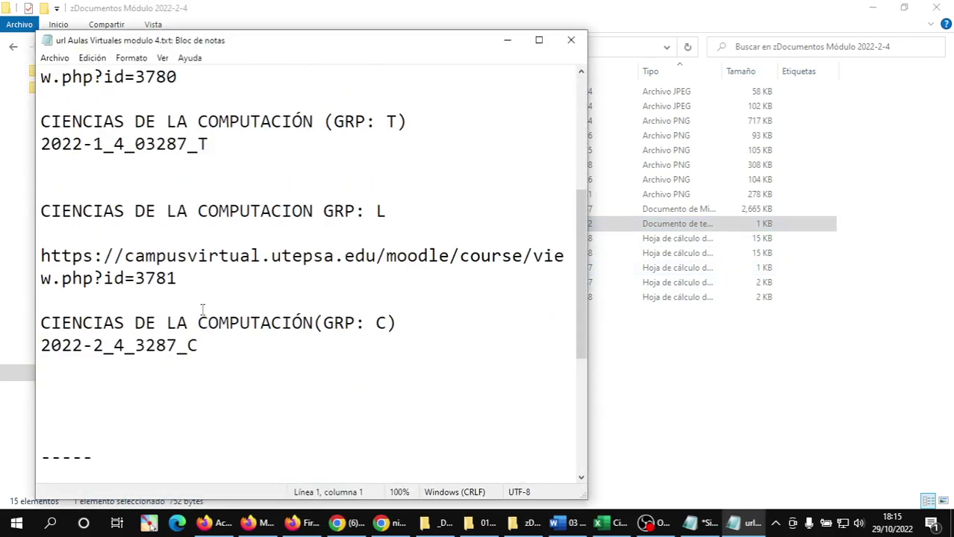
drag(187, 279, 64, 261)
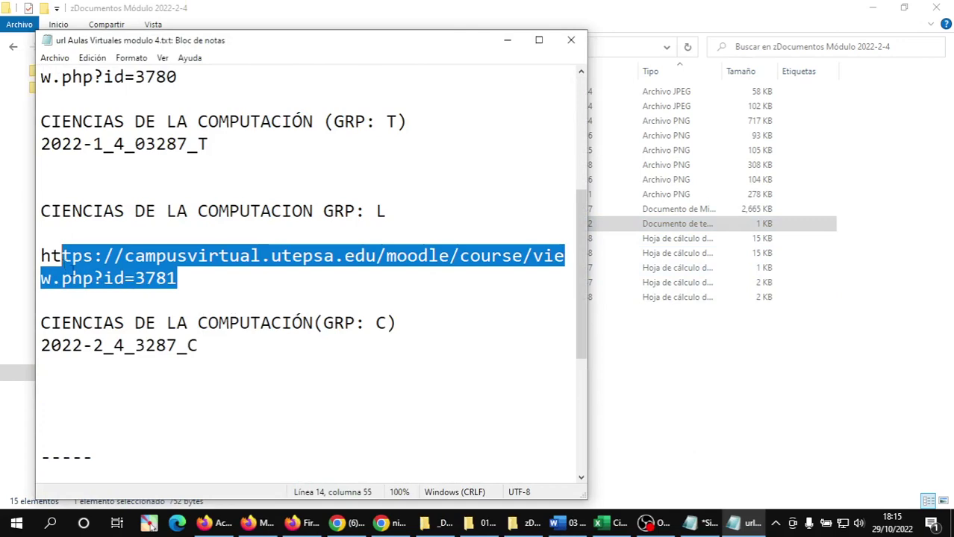
scroll(223, 333, down, 4)
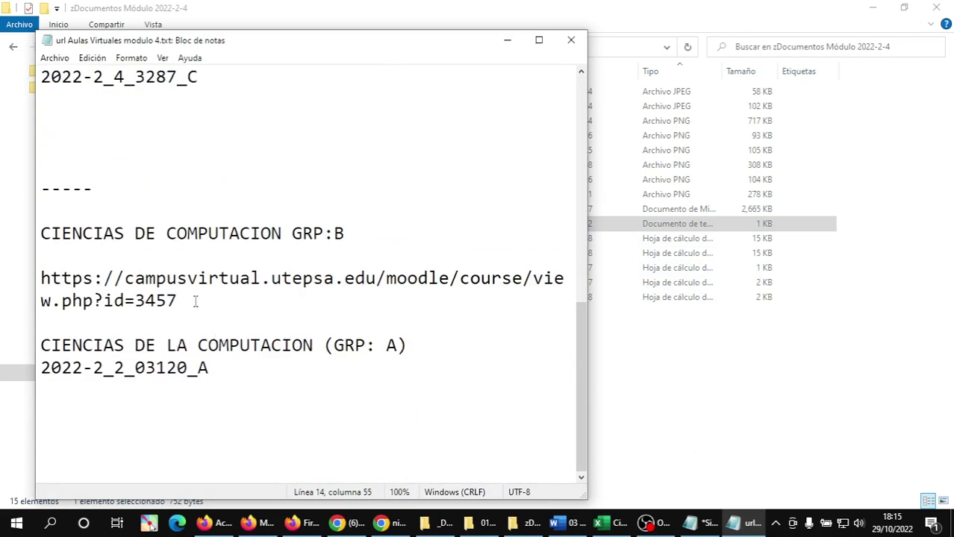
drag(194, 302, 50, 278)
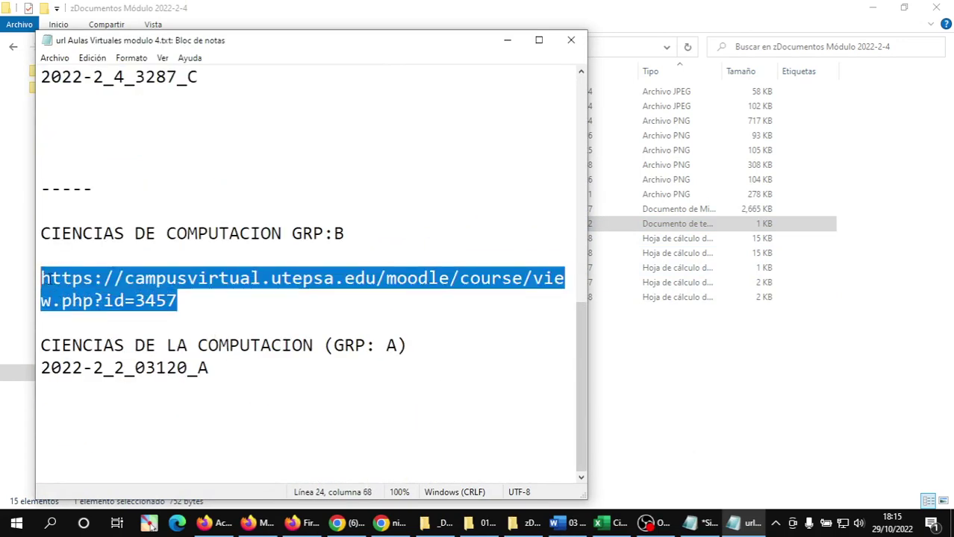
click(116, 302)
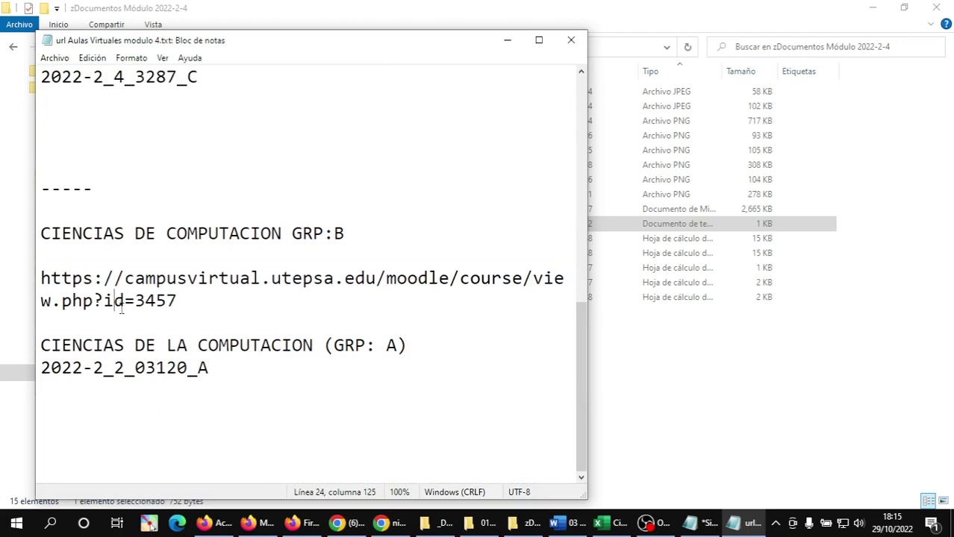
click(337, 524)
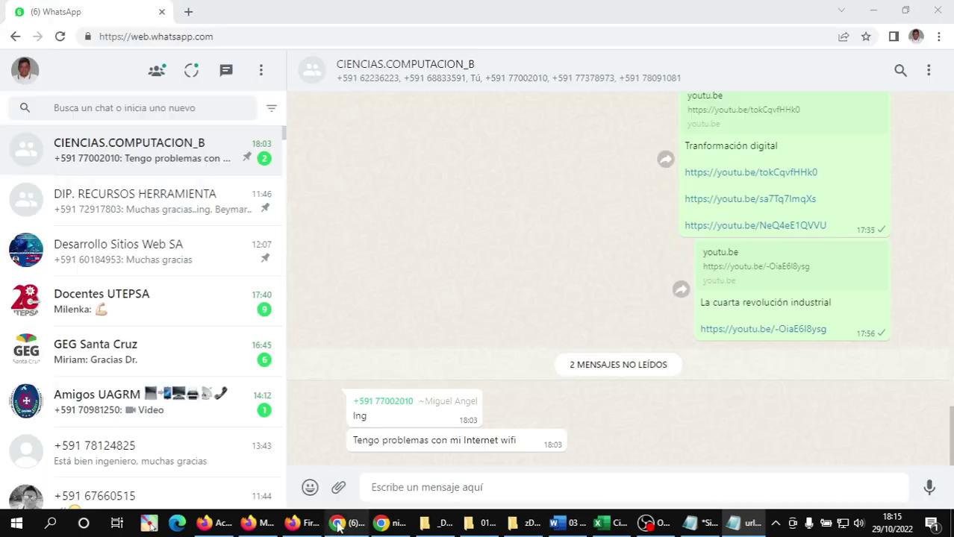
click(411, 489)
text(https://campusvirtual.utepsa.edu/moodle/course/view.php?id=3457)
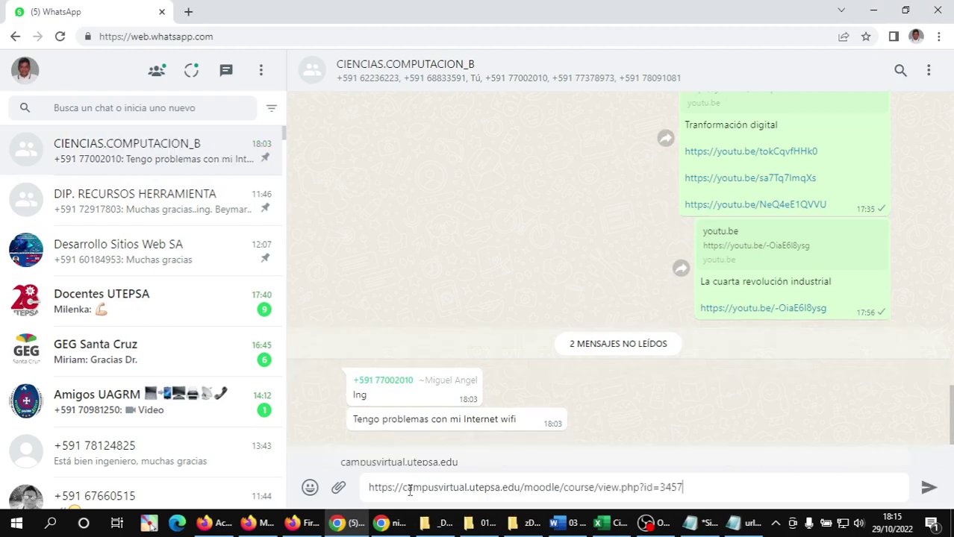
key(Return)
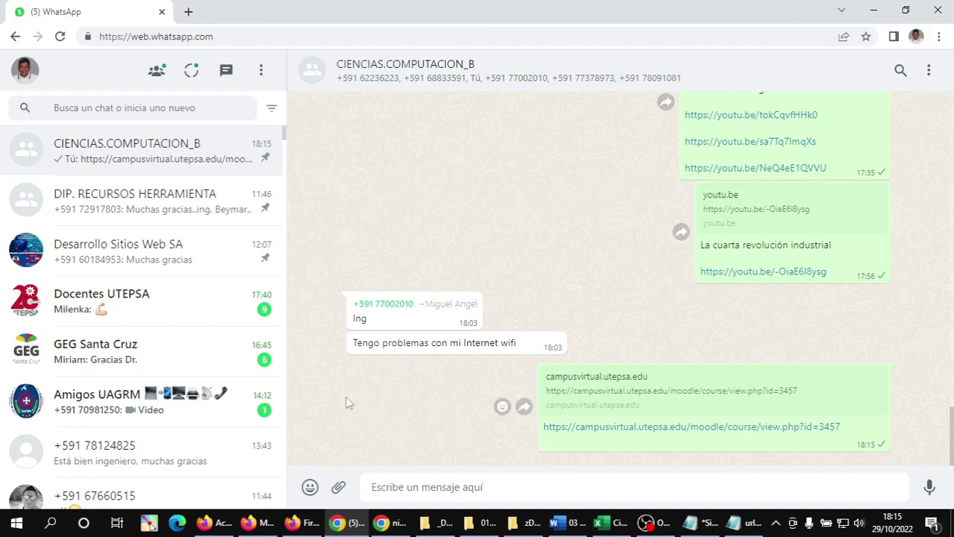
click(224, 524)
click(258, 524)
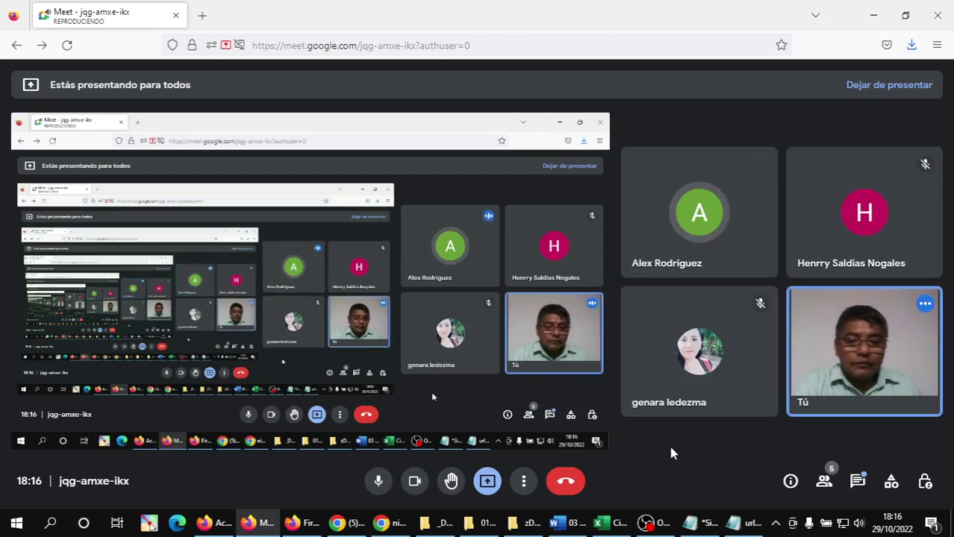
Switch to the Word document of class objectives and capture a rectangular screenshot of the Clase 1 (sábado) header and objectives
mouse_move(661, 415)
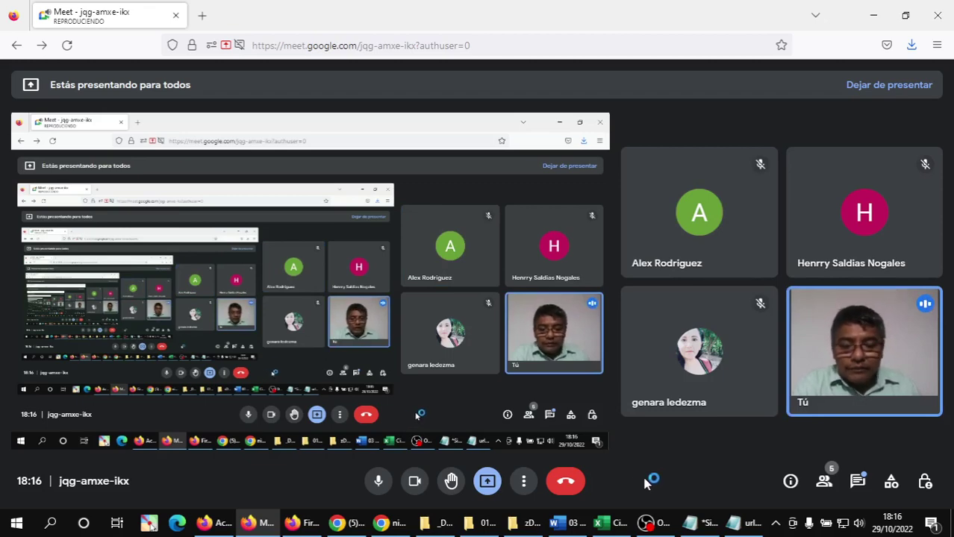
mouse_move(572, 525)
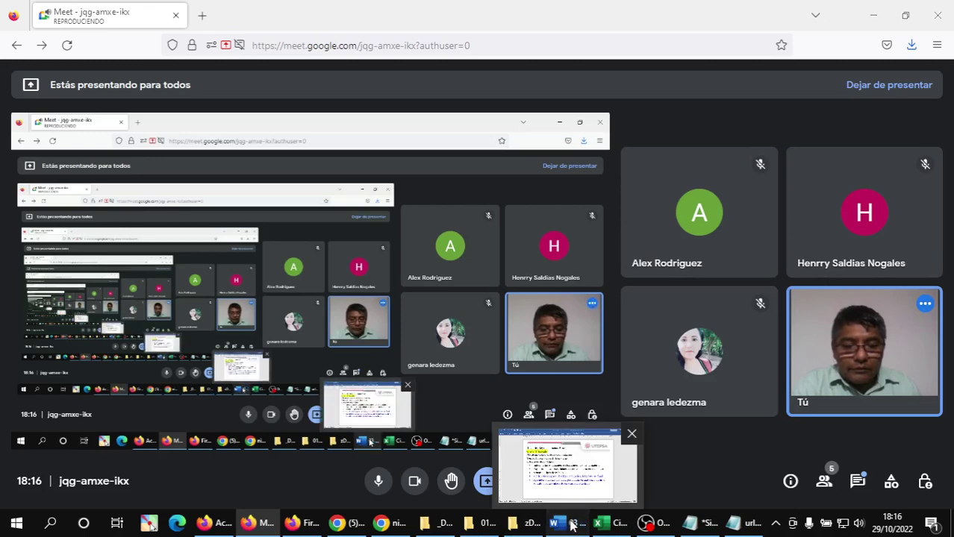
click(527, 436)
click(389, 382)
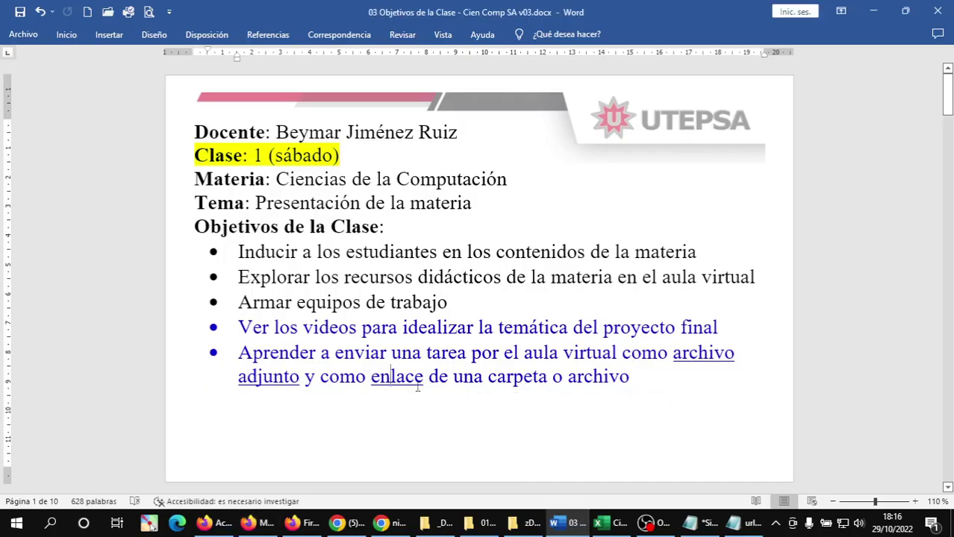
click(451, 446)
click(318, 418)
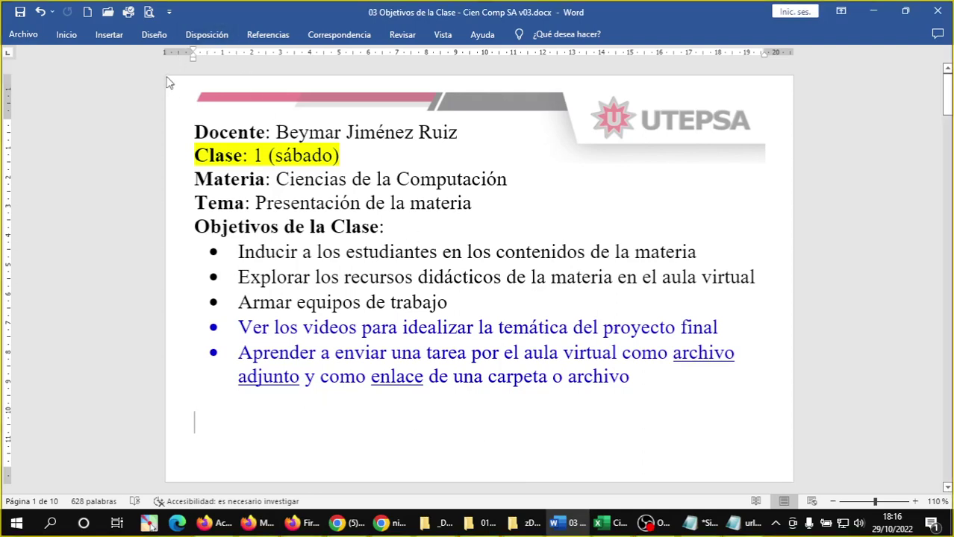
key(super+shift+s)
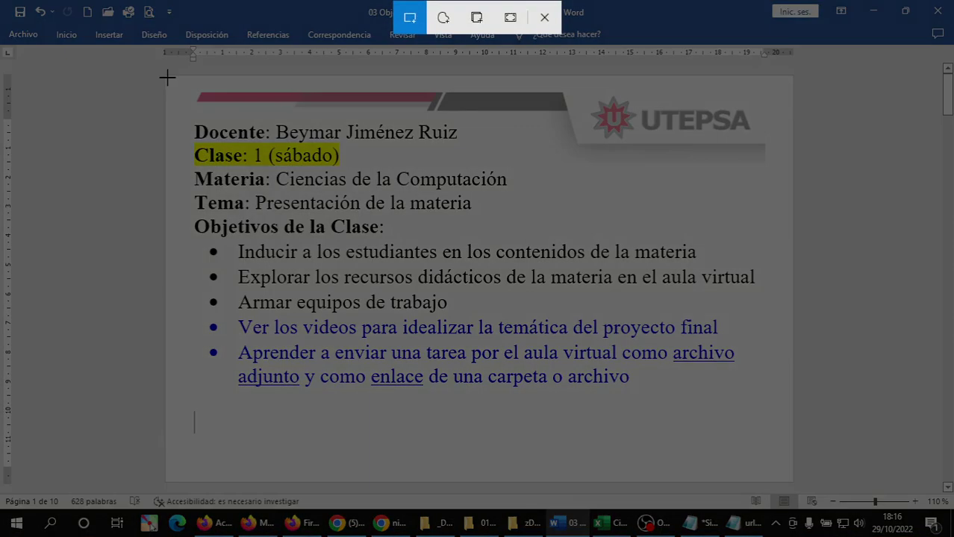
drag(165, 77, 790, 401)
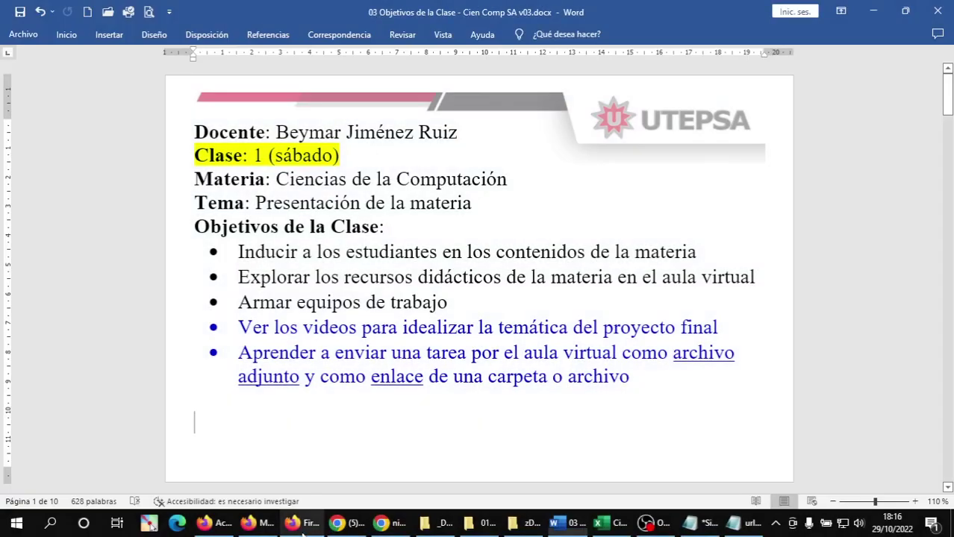
Send the captured Clase 1 objectives screenshot to the CIENCIAS.COMPUTACION_B group in WhatsApp Web
click(336, 524)
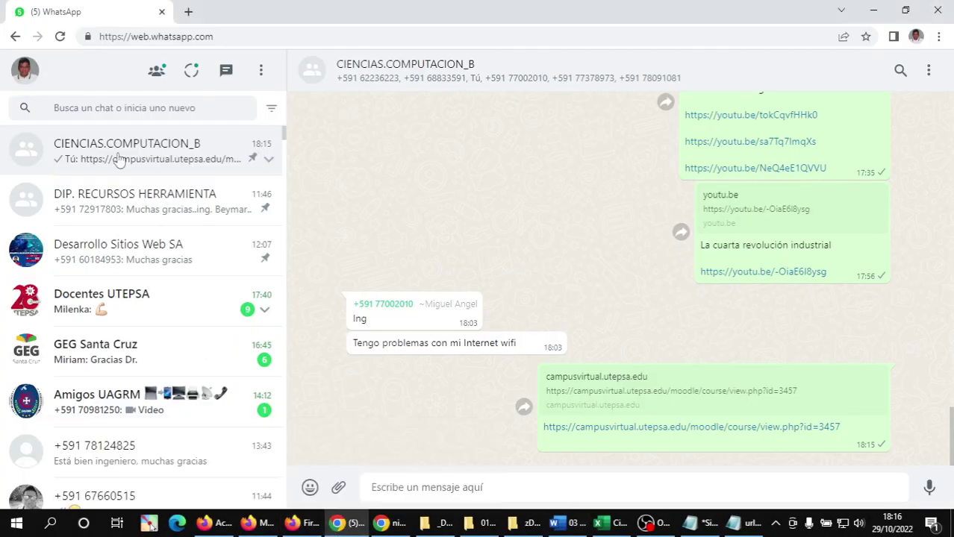
click(379, 488)
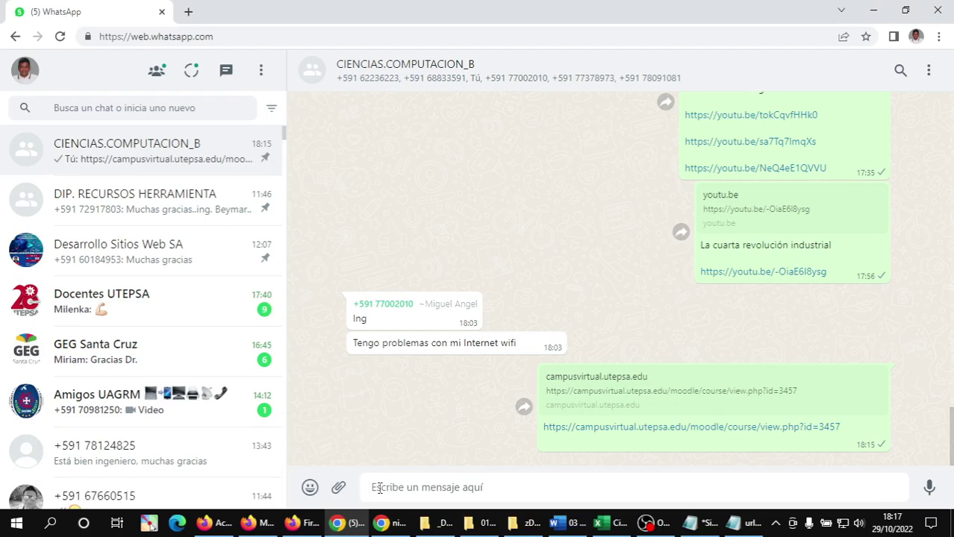
key(ctrl+v)
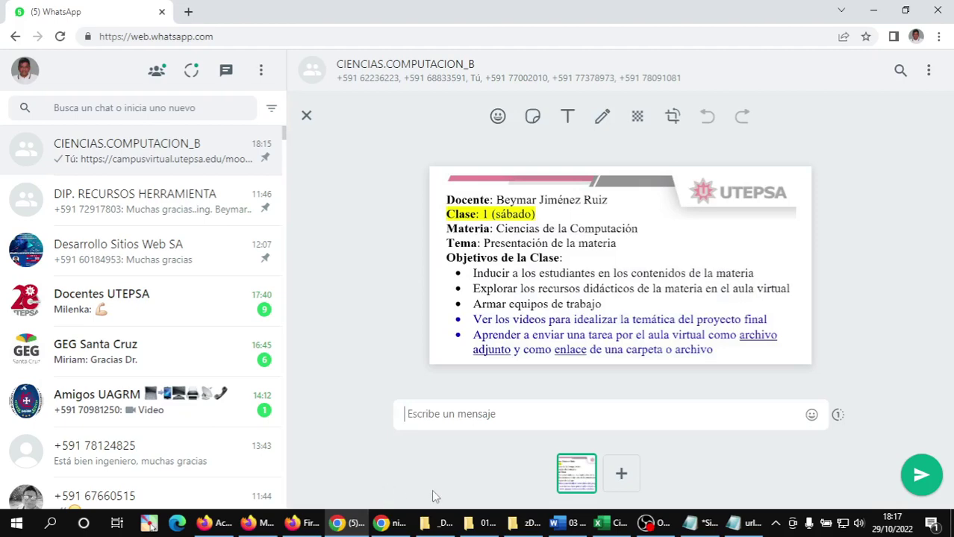
key(Return)
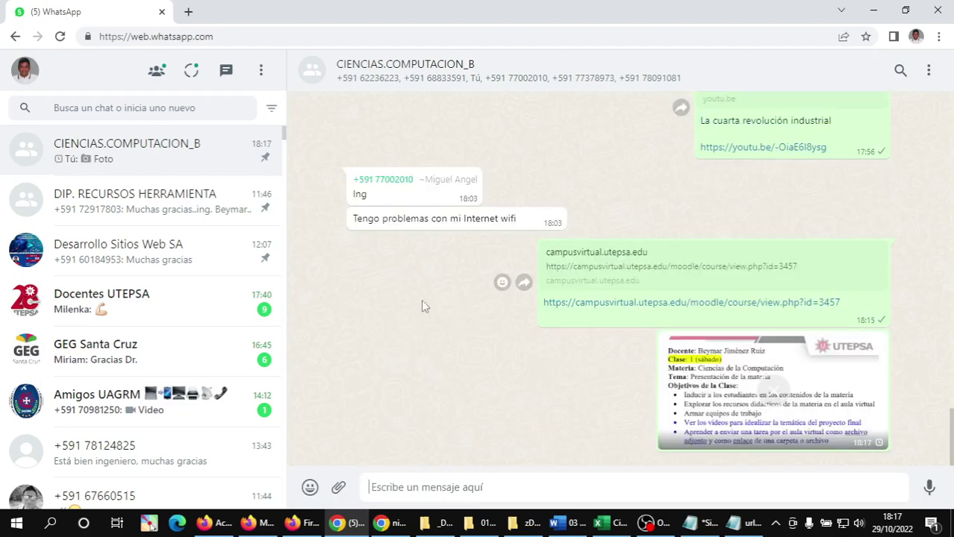
Return to the Word document of class objectives and review each objective listed under Tema 1 - Principios de la computación
click(558, 527)
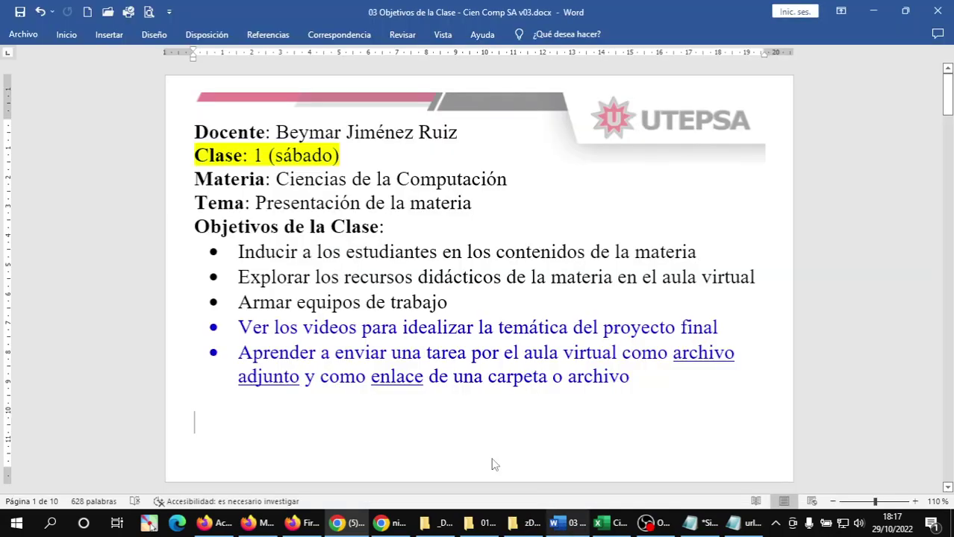
scroll(392, 371, down, 5)
scroll(392, 371, down, 5)
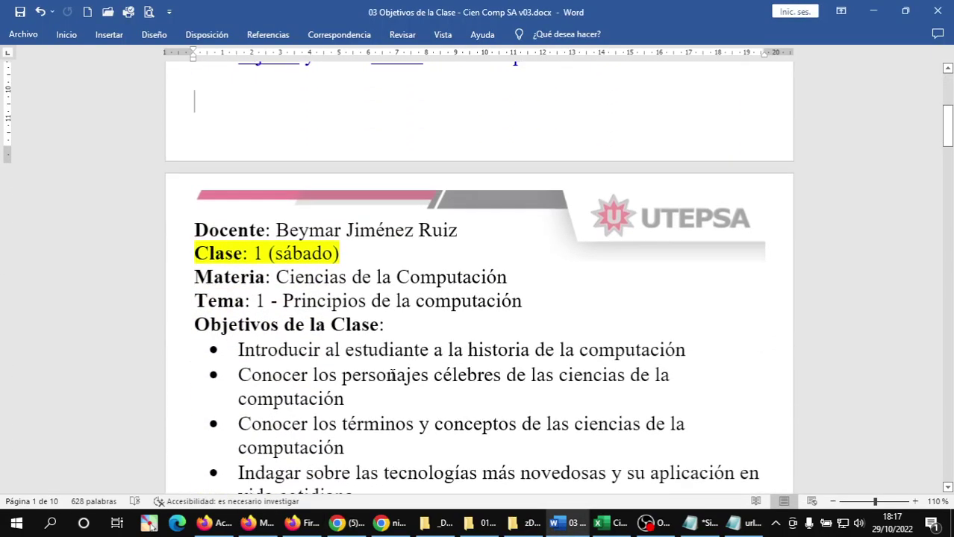
scroll(399, 377, down, 1)
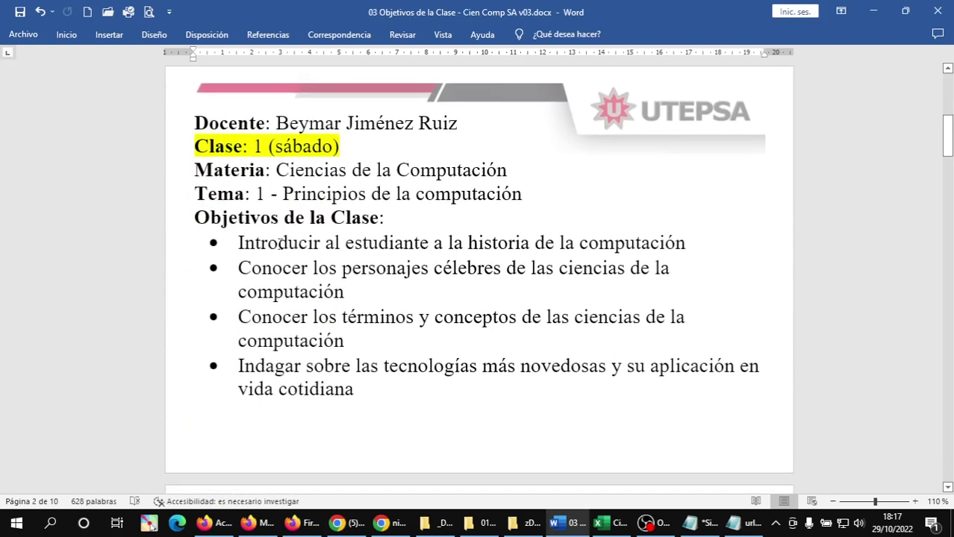
triple_click(280, 244)
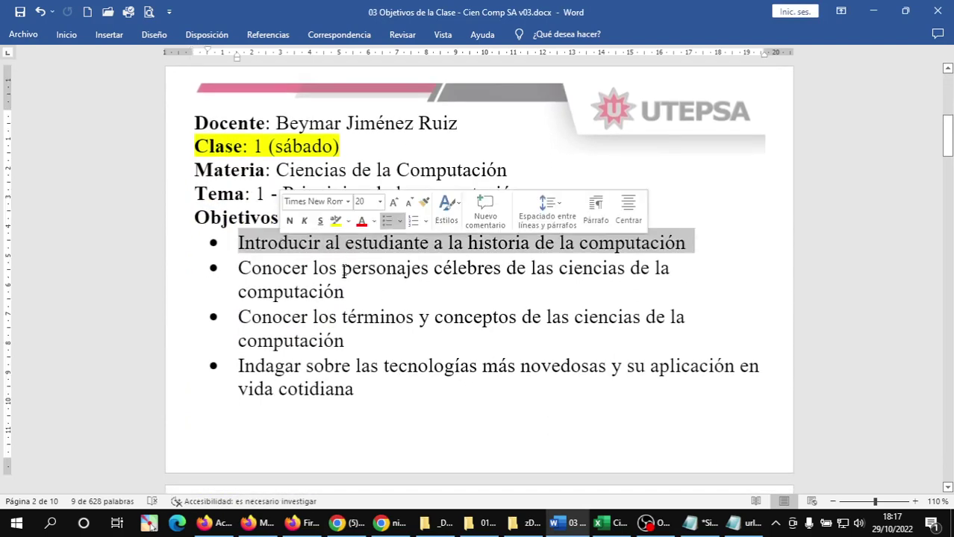
double_click(324, 268)
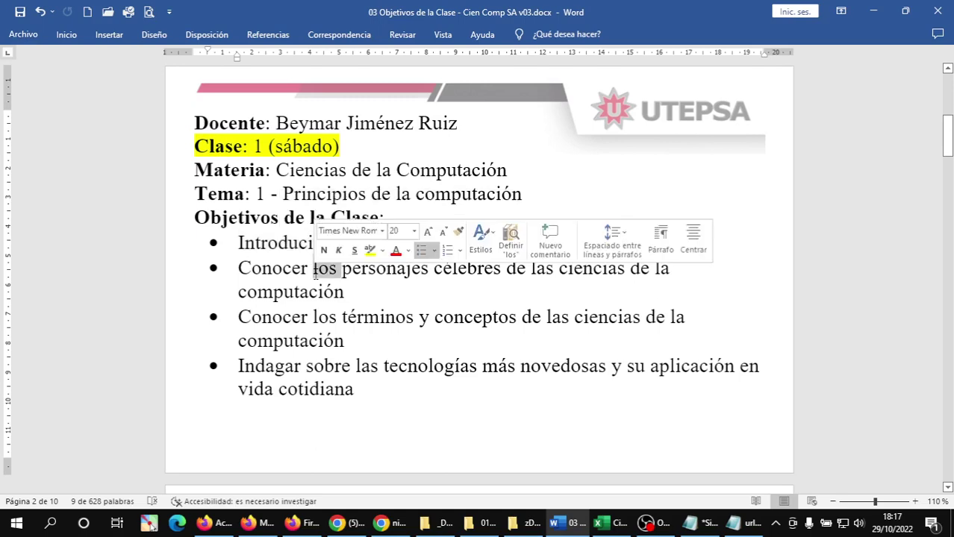
triple_click(325, 268)
double_click(325, 268)
double_click(306, 293)
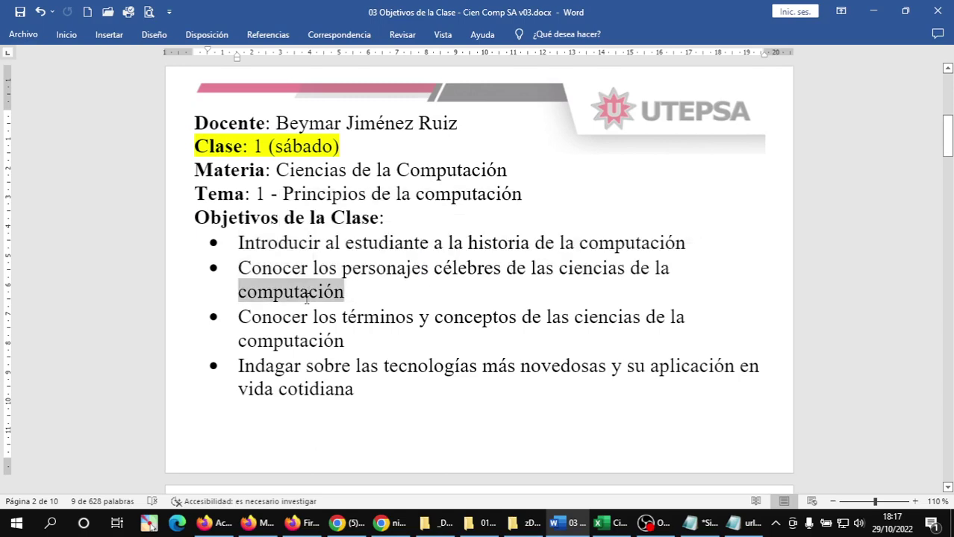
double_click(294, 333)
triple_click(294, 334)
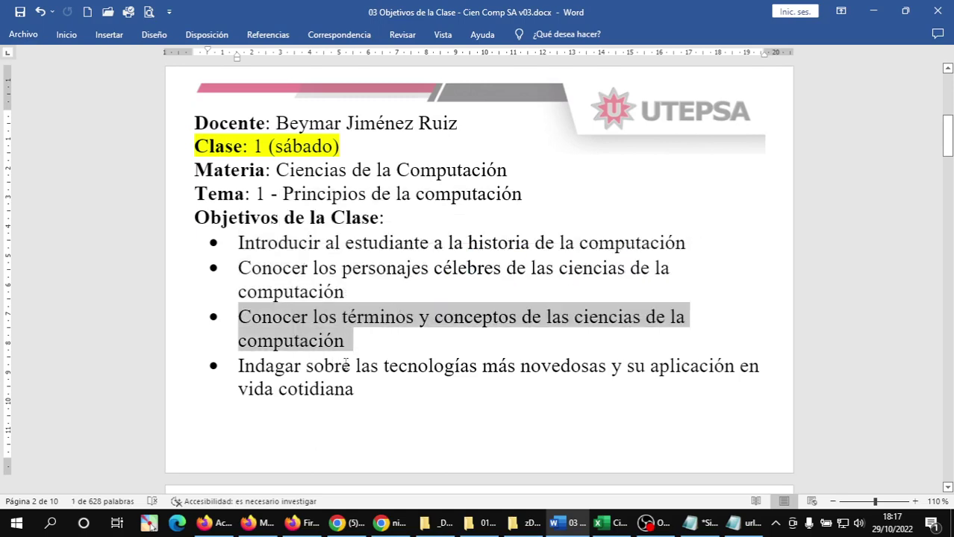
click(410, 380)
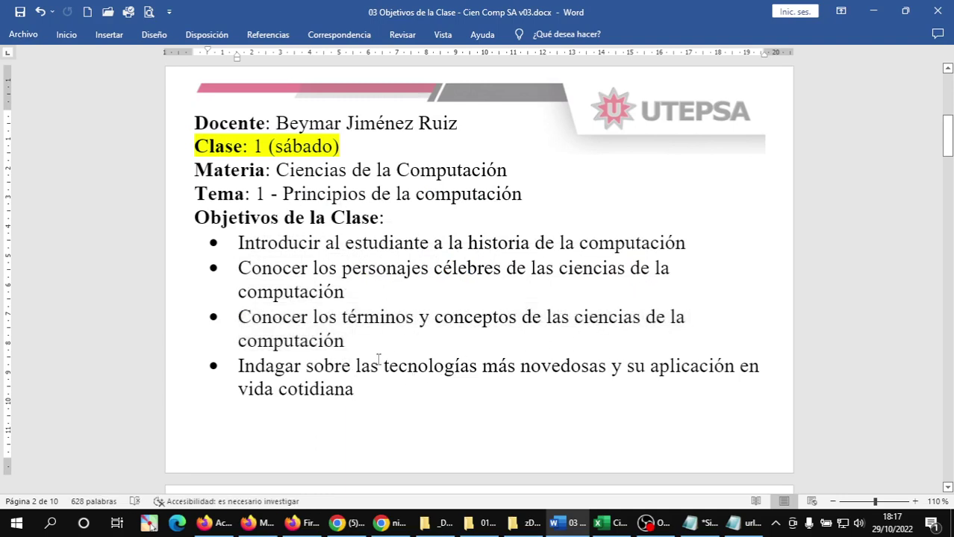
double_click(284, 370)
triple_click(284, 369)
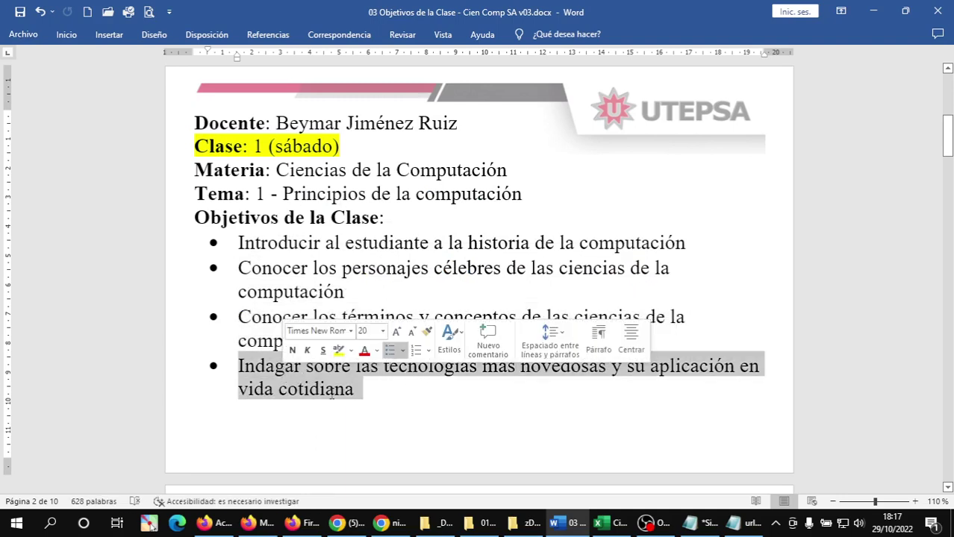
click(429, 396)
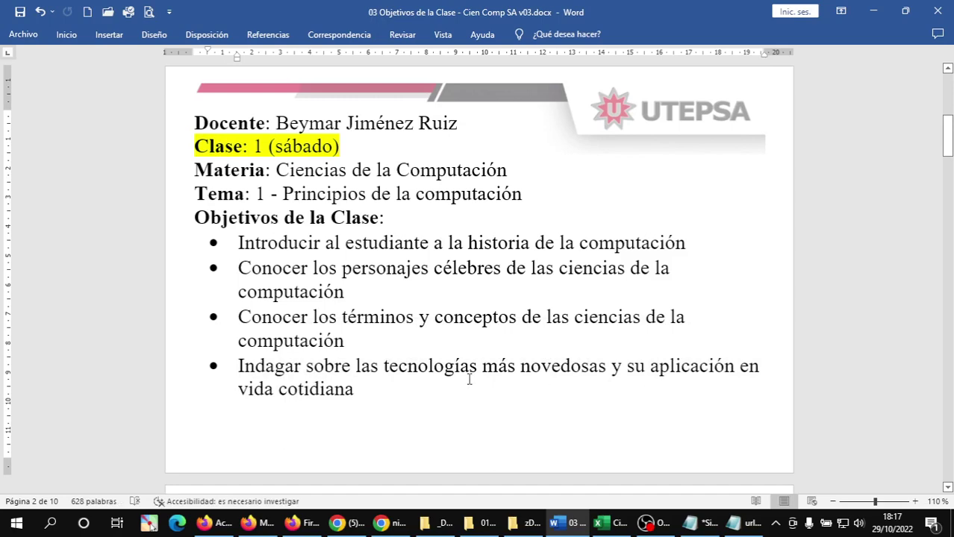
click(388, 444)
Close the Google Scholar citation page in Chrome and the Actividad 1.1 glossary tab in Firefox
mouse_move(353, 525)
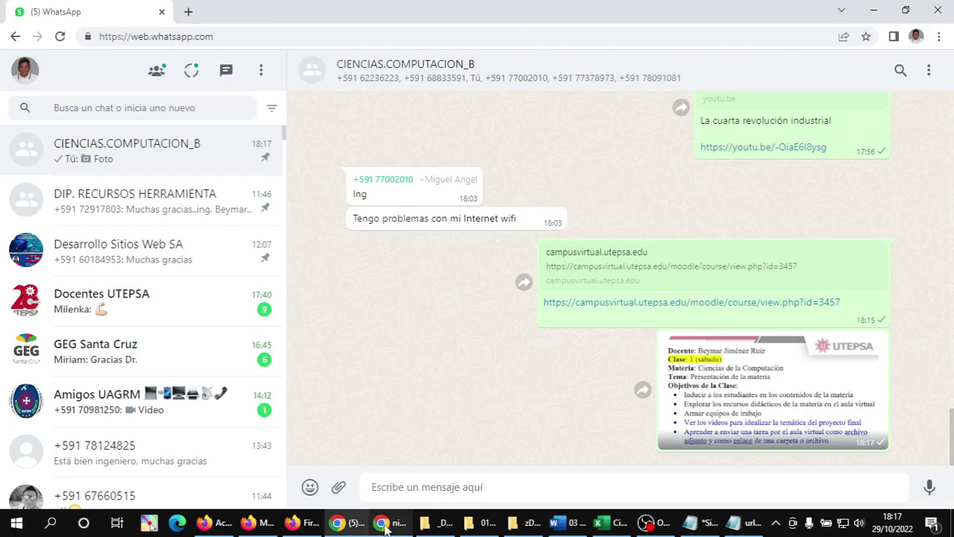
click(441, 470)
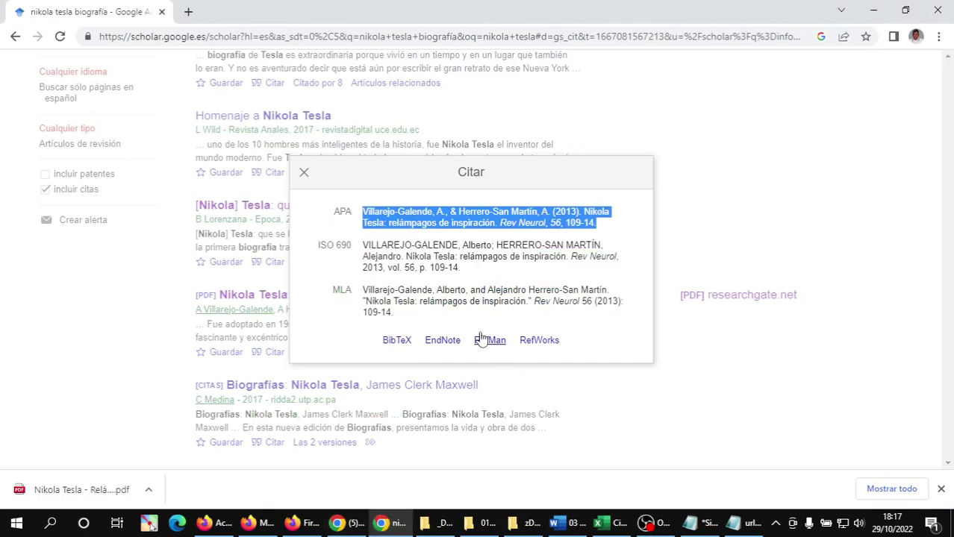
click(161, 11)
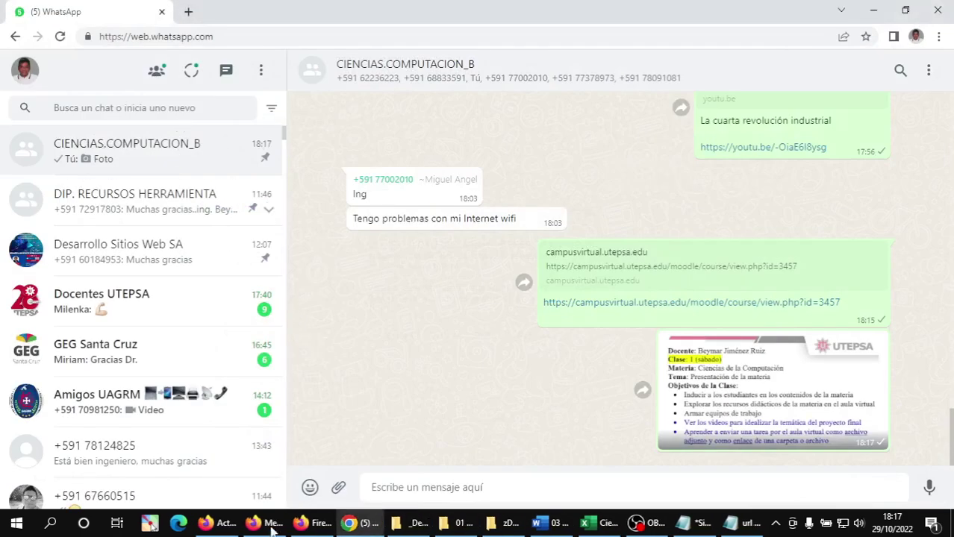
mouse_move(258, 527)
click(138, 463)
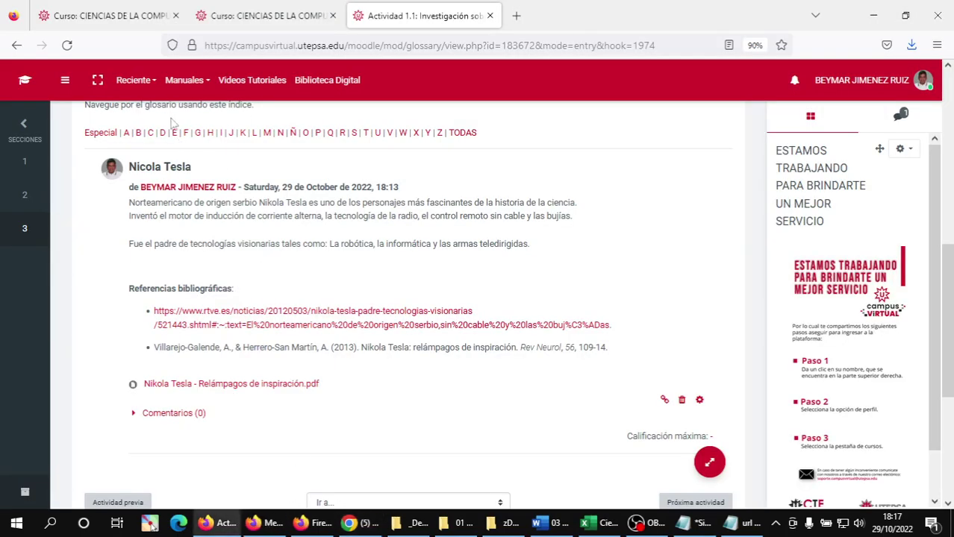
click(488, 15)
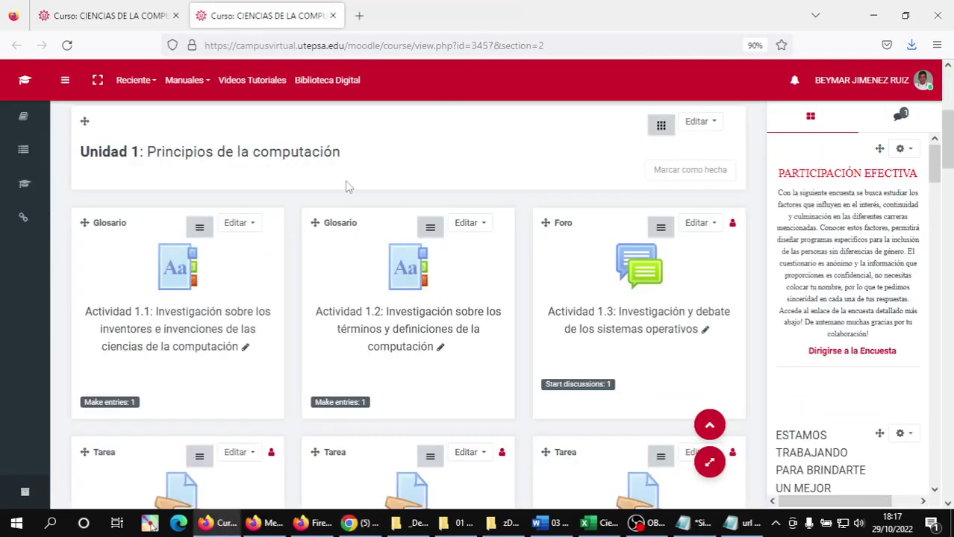
Open the Actividad 1.2 glossary on computing terms and definitions in a new tab and switch to it
right_click(415, 286)
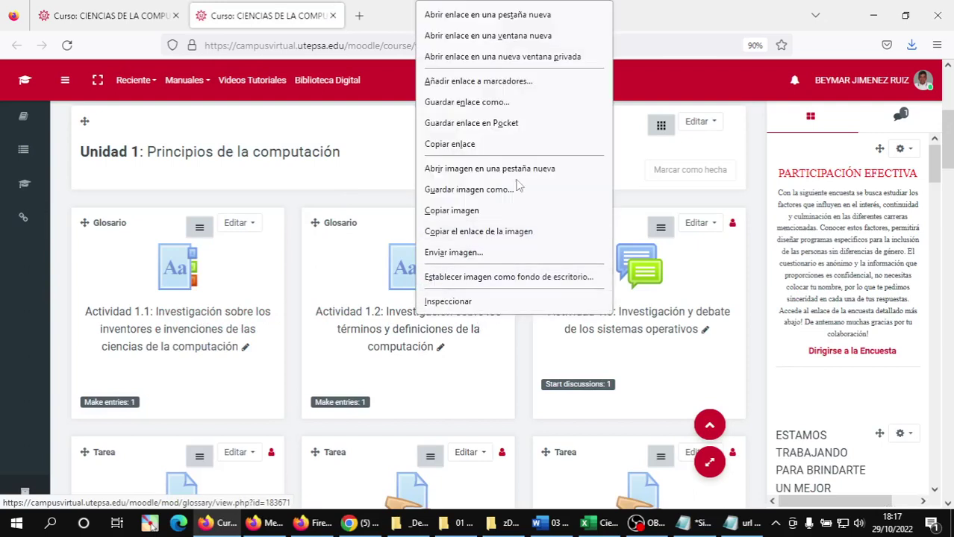
click(487, 14)
key(ctrl+Tab)
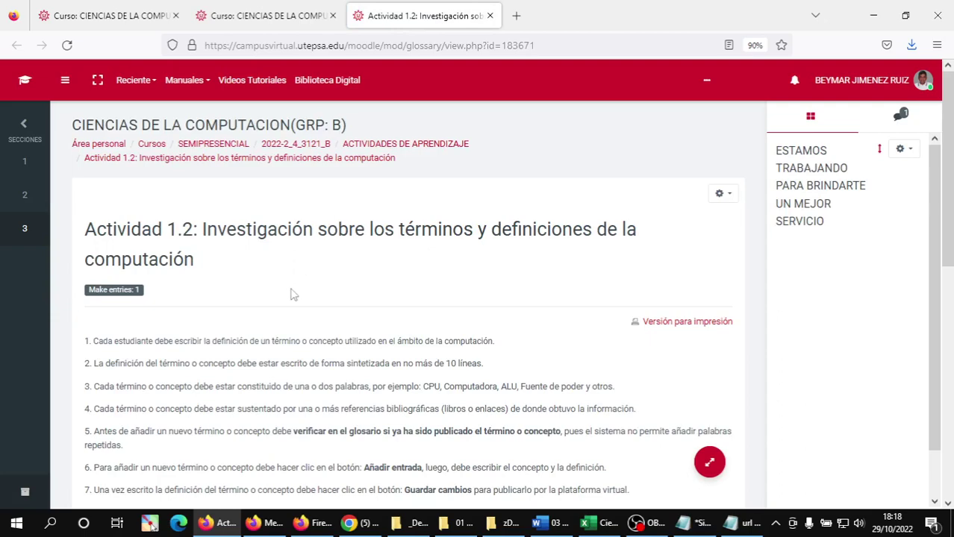
Review the numbered instructions and entry area of the Actividad 1.2 glossary, and close its tab
scroll(291, 291, down, 3)
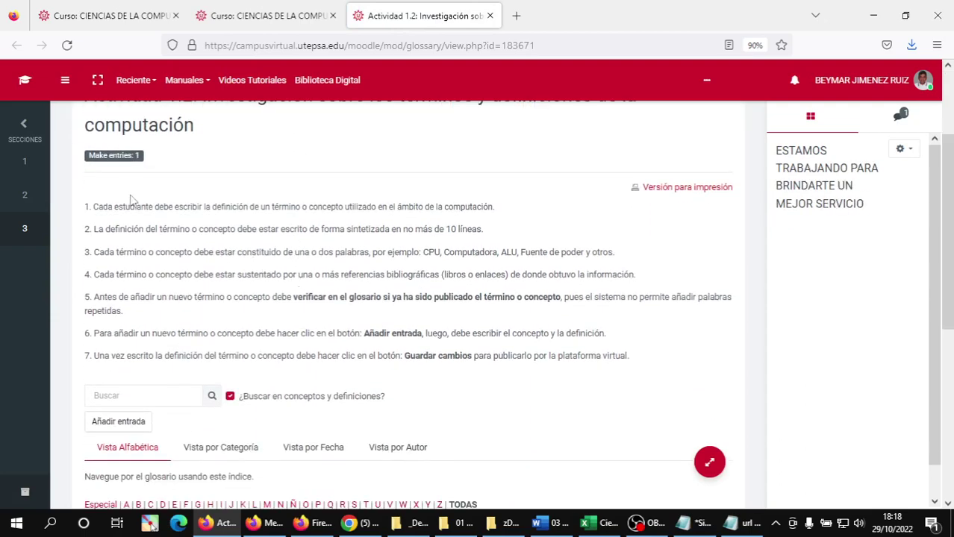
scroll(130, 200, down, 1)
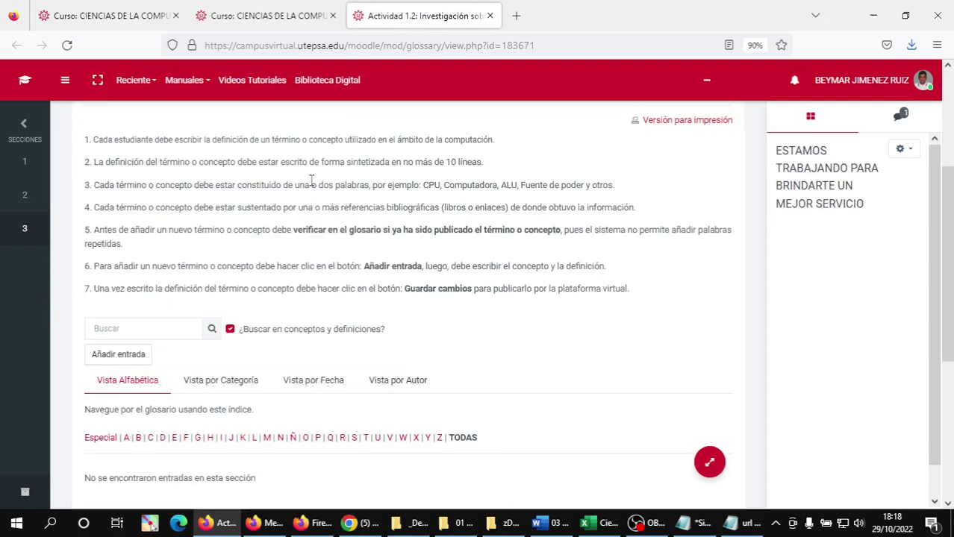
scroll(311, 182, up, 1)
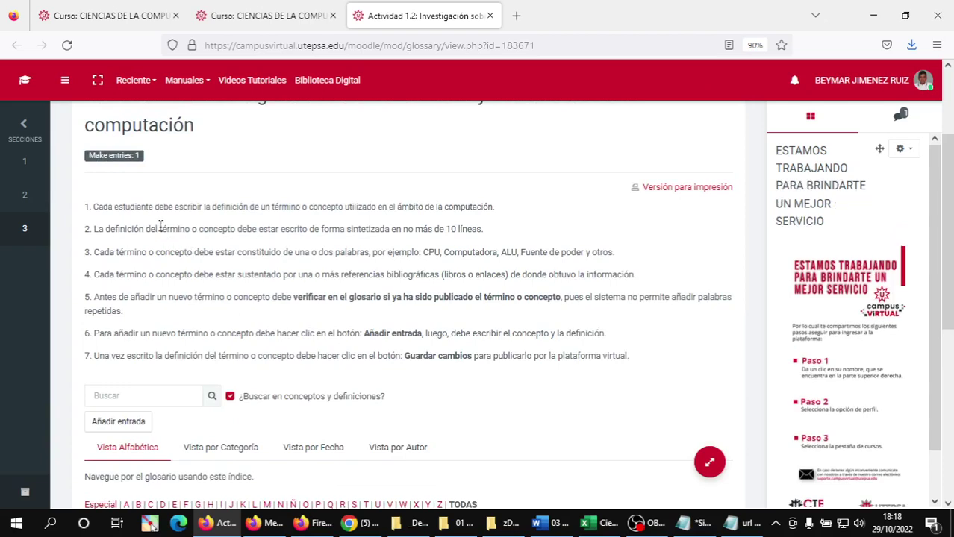
drag(150, 229, 338, 226)
scroll(334, 290, down, 4)
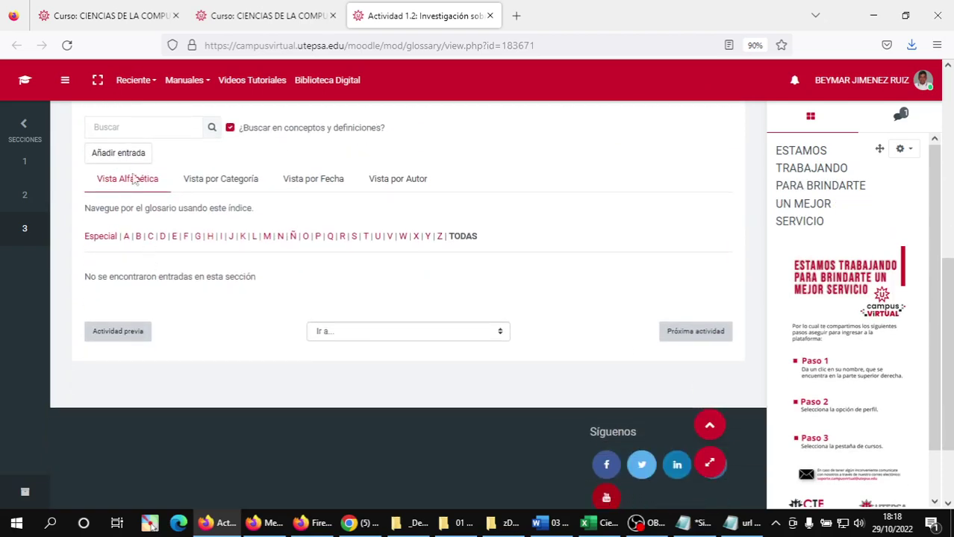
scroll(312, 338, up, 1)
scroll(312, 338, up, 3)
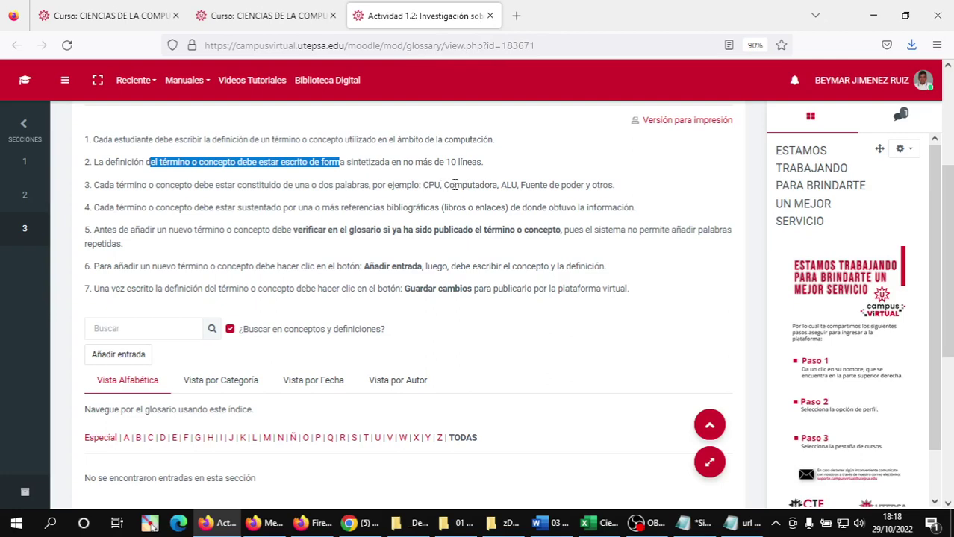
click(489, 15)
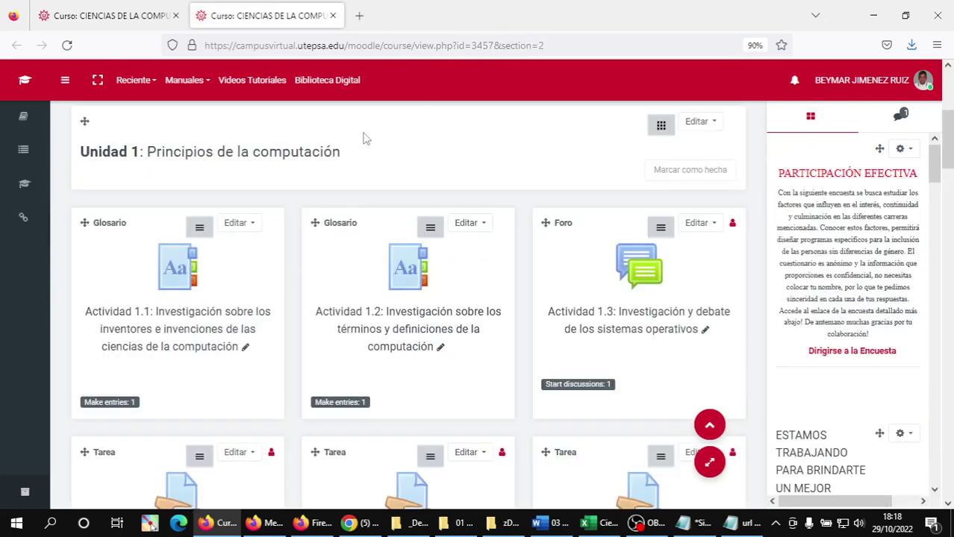
Open the Actividad 1.3 forum on operating systems from Unidad 1 in a new tab and switch to it
right_click(645, 288)
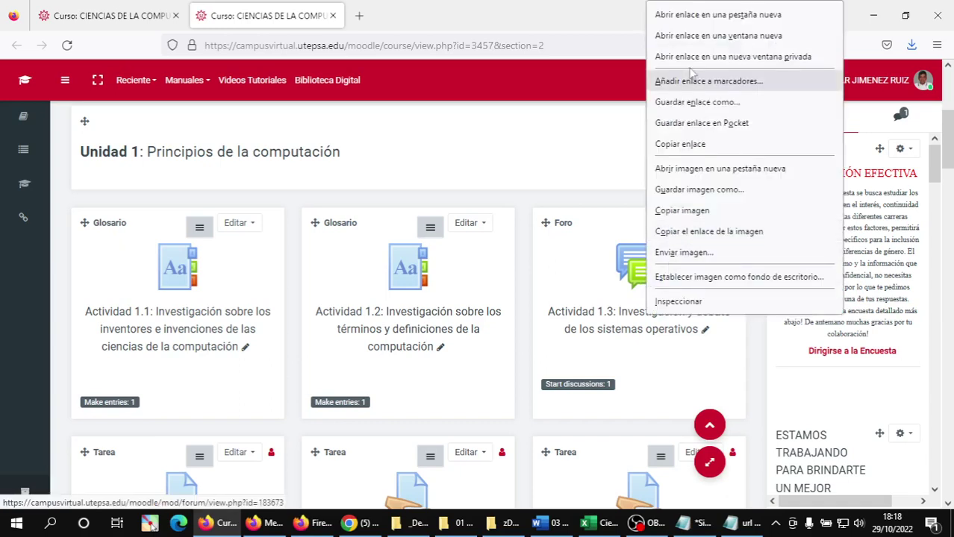
click(694, 15)
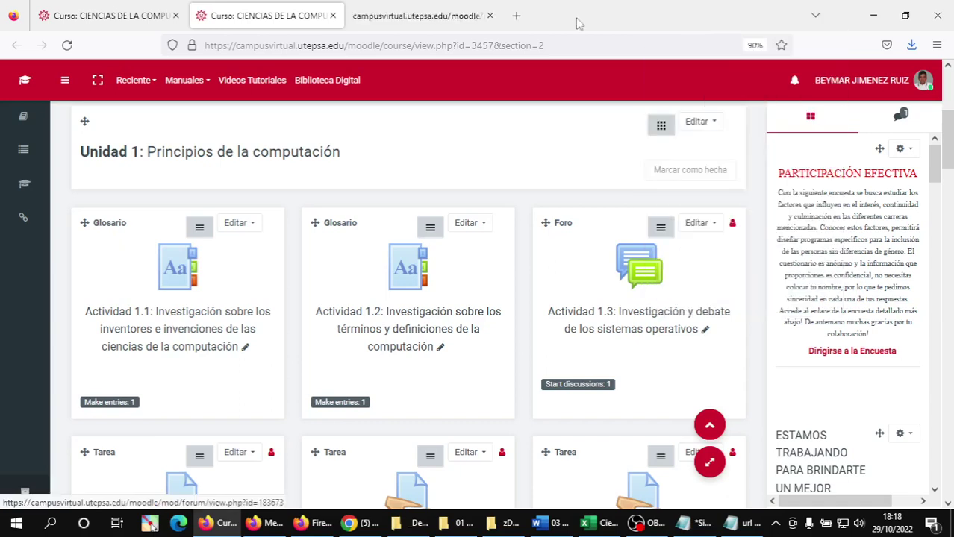
click(414, 16)
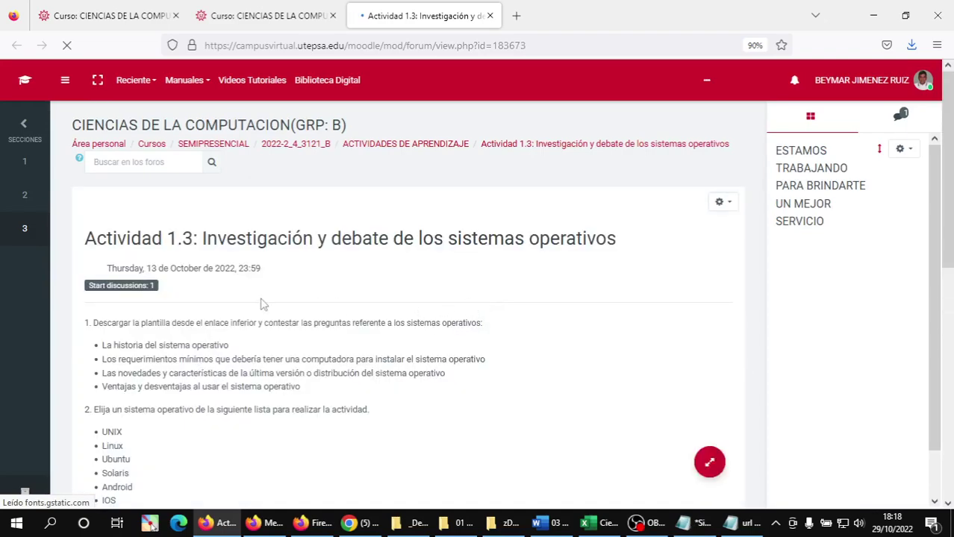
Download the "Actividad 1.3 Investigacion exposicion sistemas operativos" template linked below the forum instructions
scroll(262, 303, down, 1)
scroll(261, 303, down, 3)
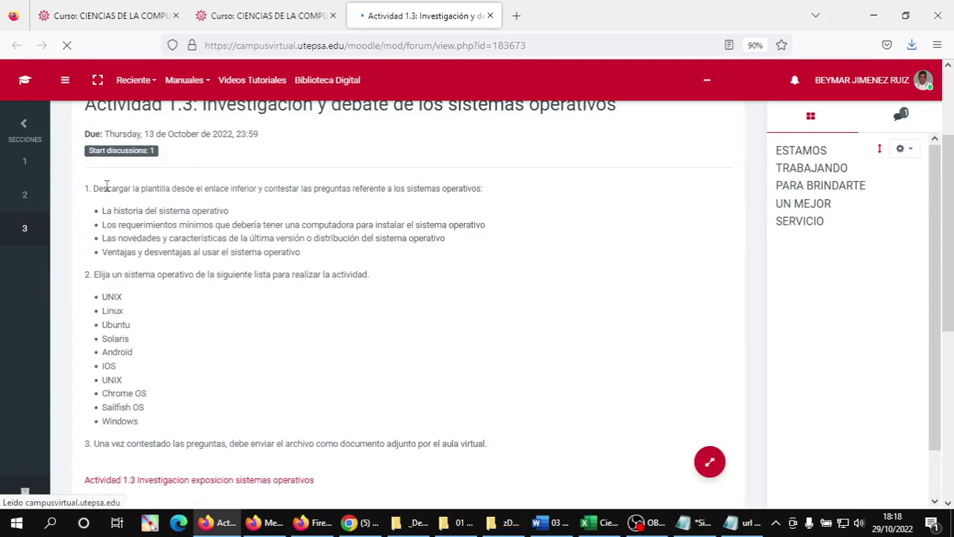
scroll(250, 237, down, 2)
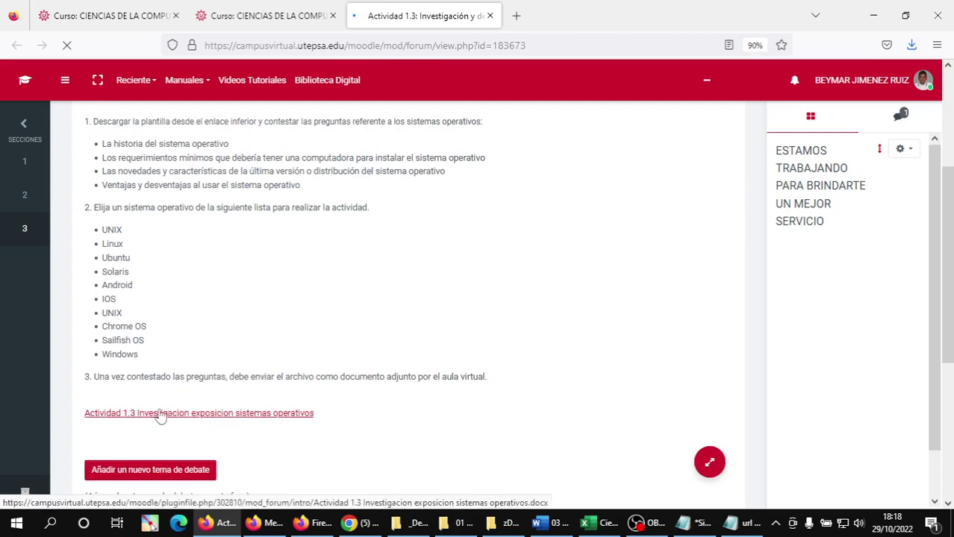
right_click(204, 420)
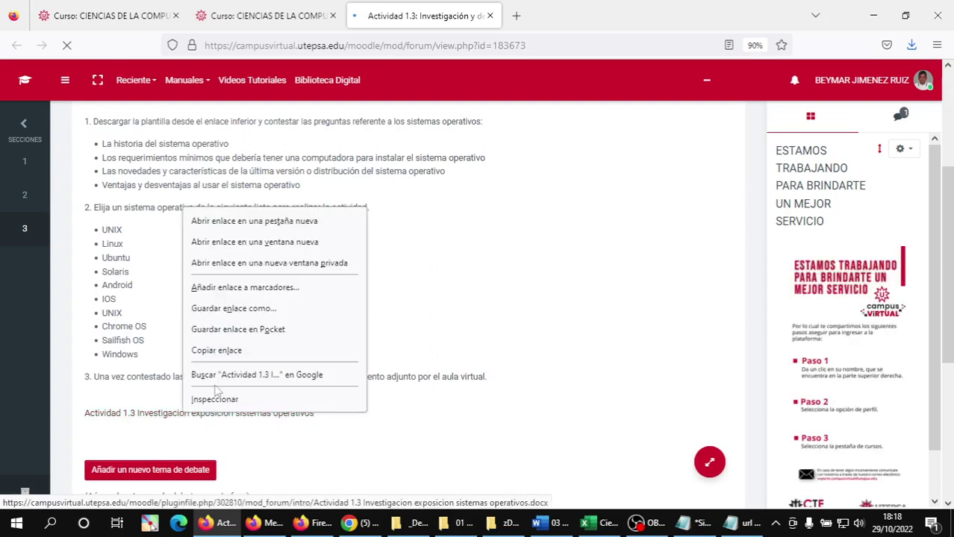
click(250, 228)
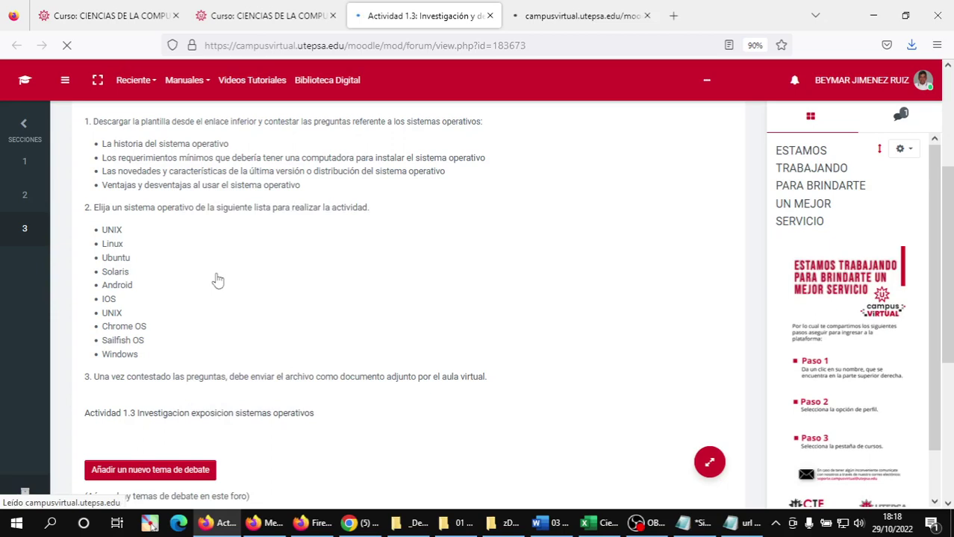
scroll(117, 226, up, 2)
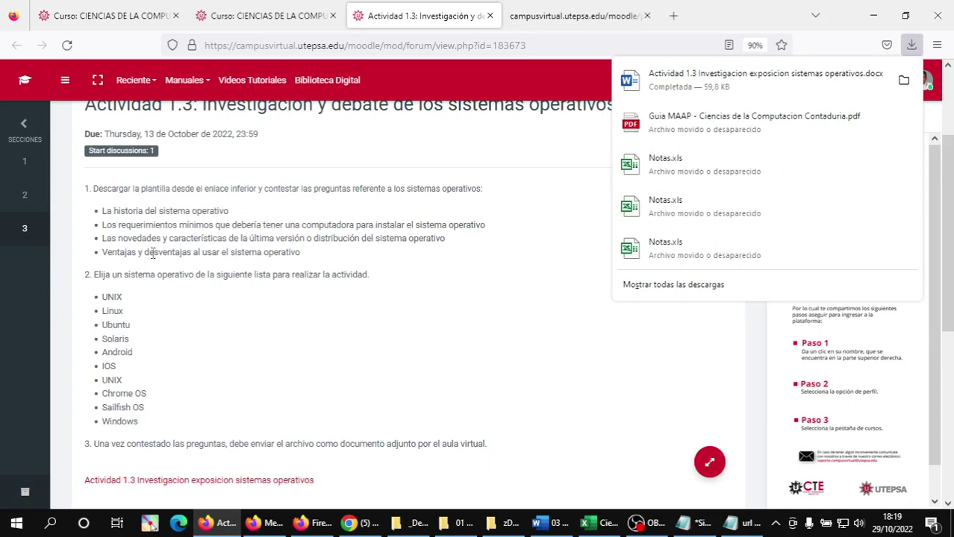
Open the downloaded Actividad 1.3 operating systems template in Word and switch to the course grades workbook in Excel
scroll(160, 224, down, 2)
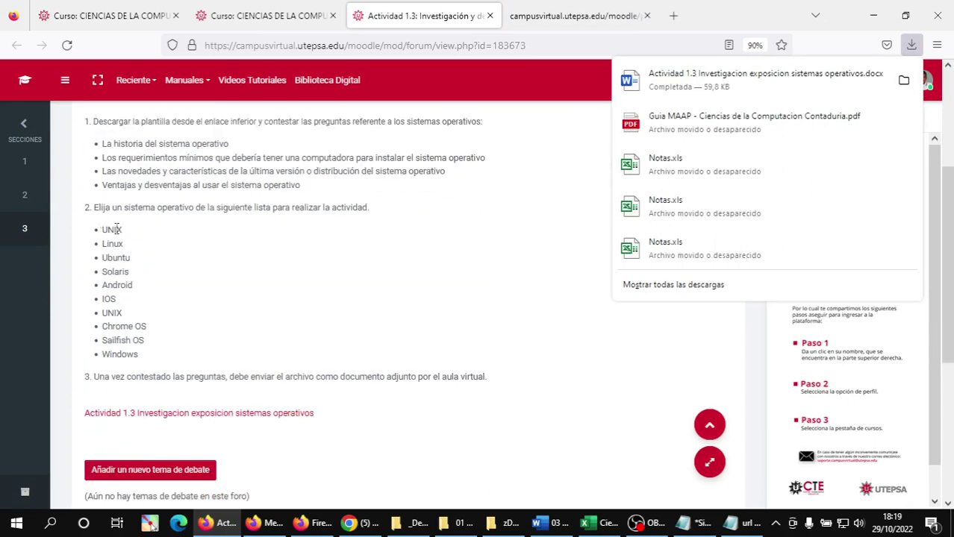
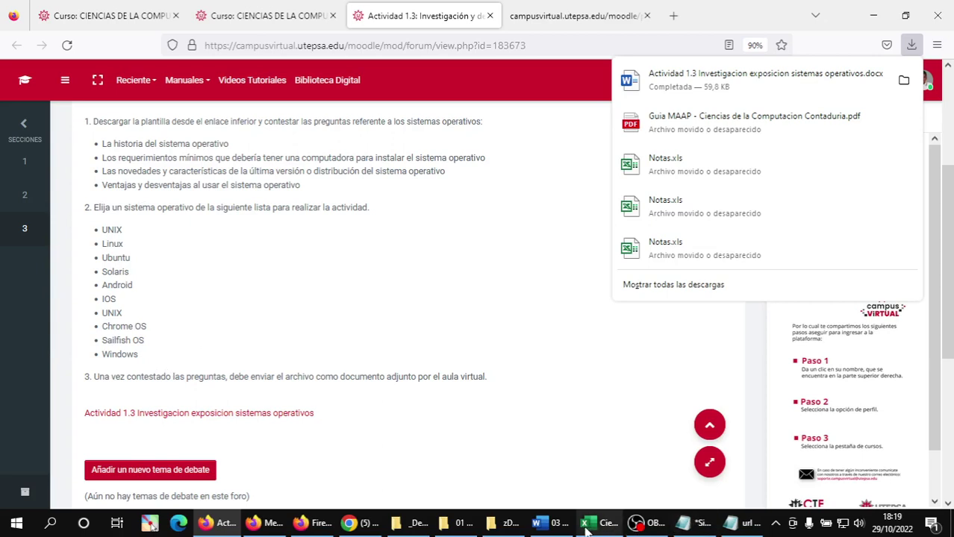
mouse_move(593, 528)
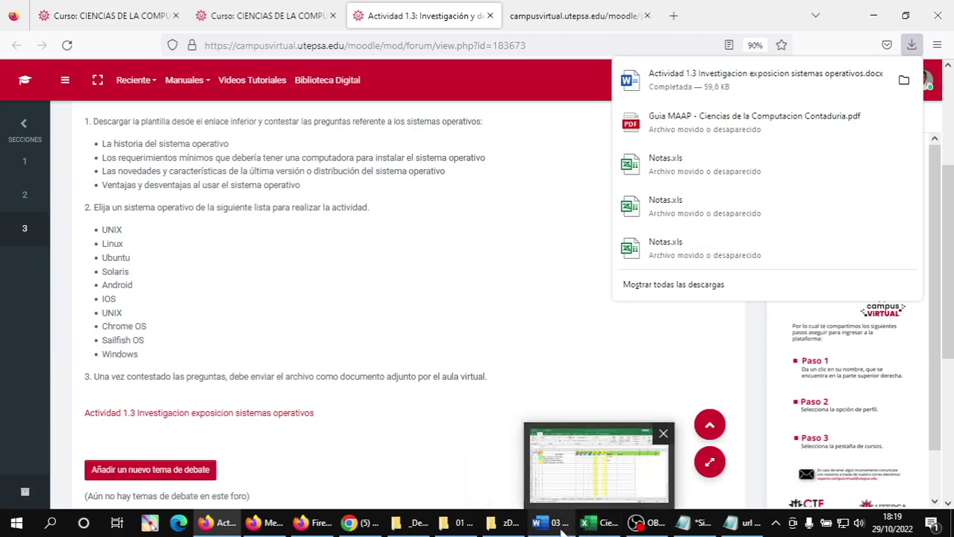
mouse_move(556, 530)
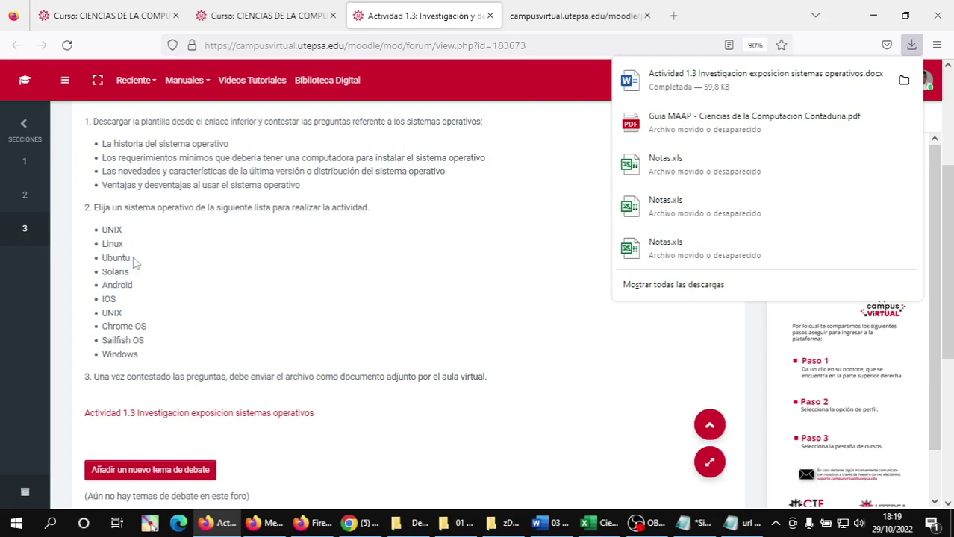
click(422, 530)
click(346, 272)
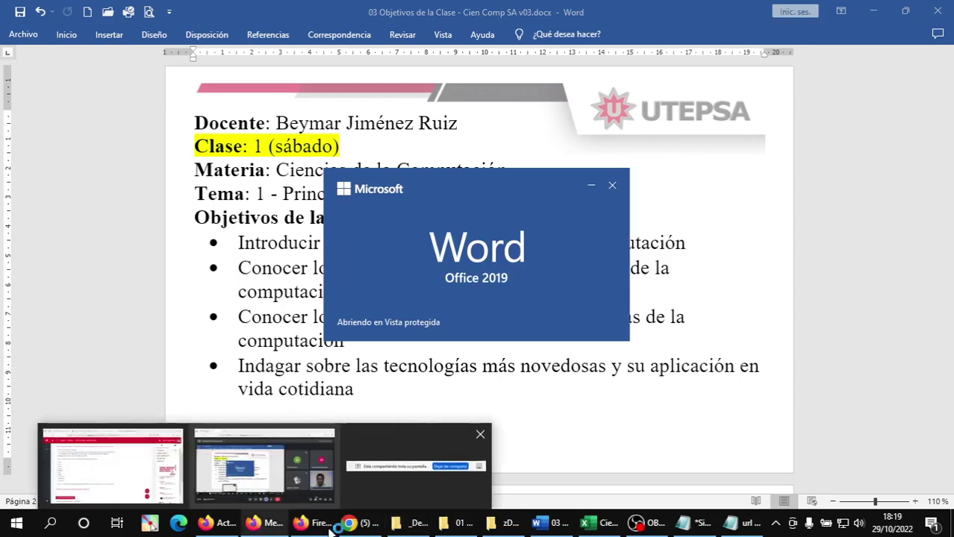
click(517, 403)
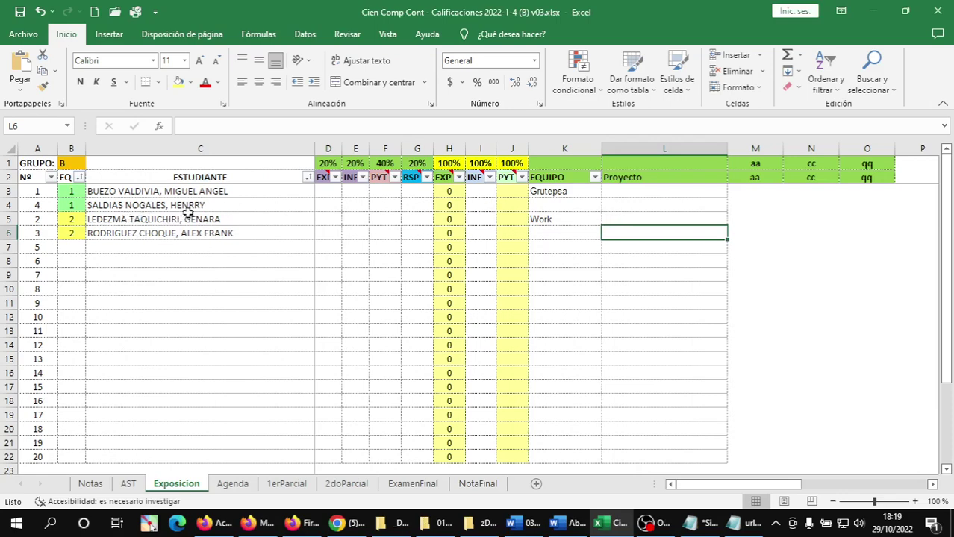
Enter Windows in cell M4 of the Exposicion sheet as that student's operating system
click(321, 207)
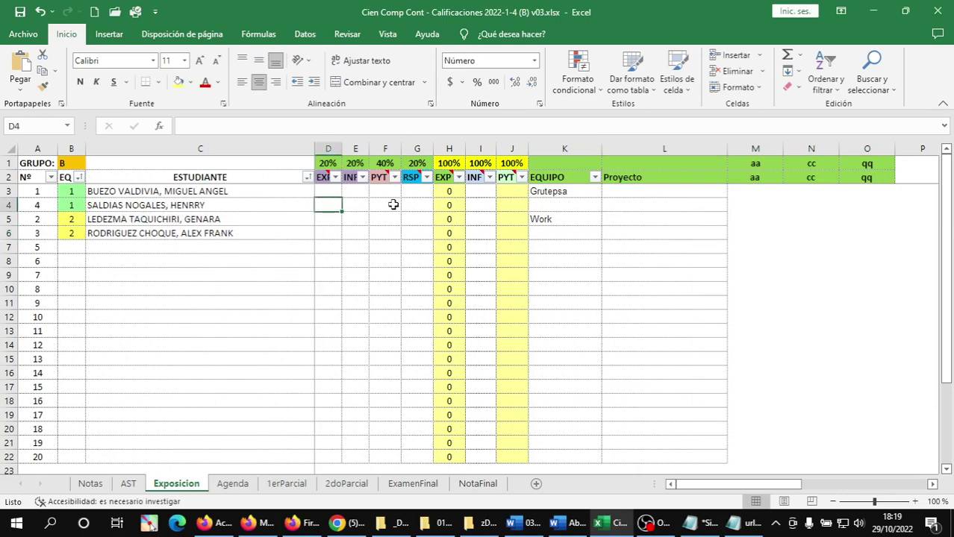
click(626, 207)
click(737, 209)
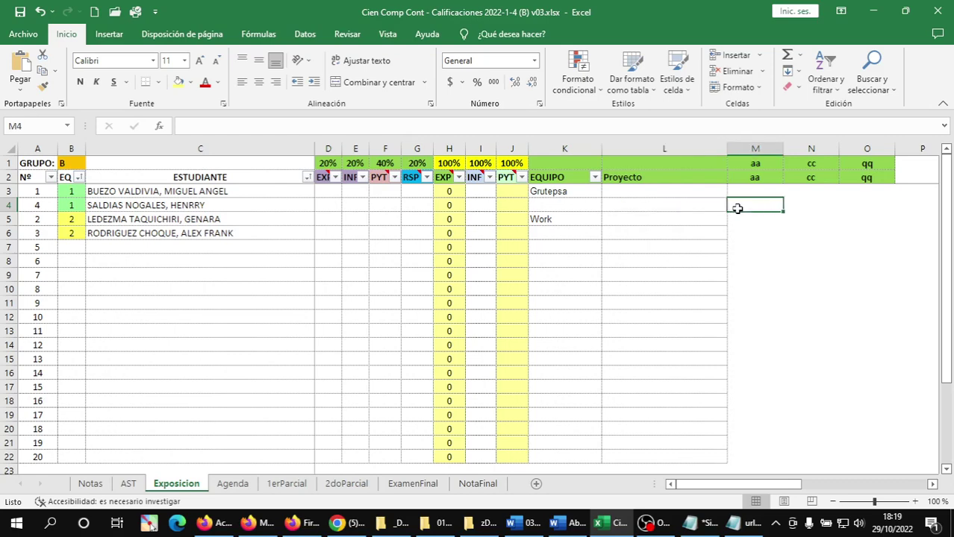
text(Windo)
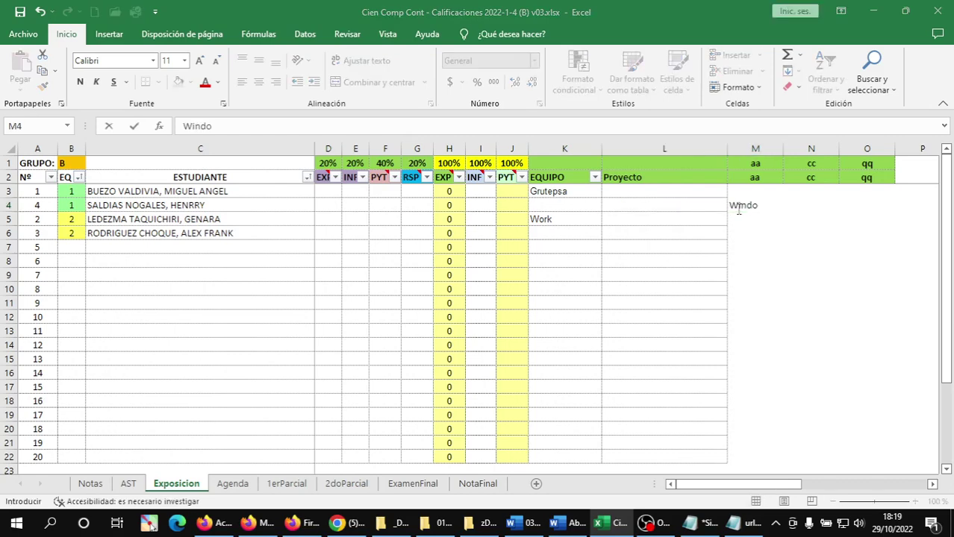
key(alt+Tab)
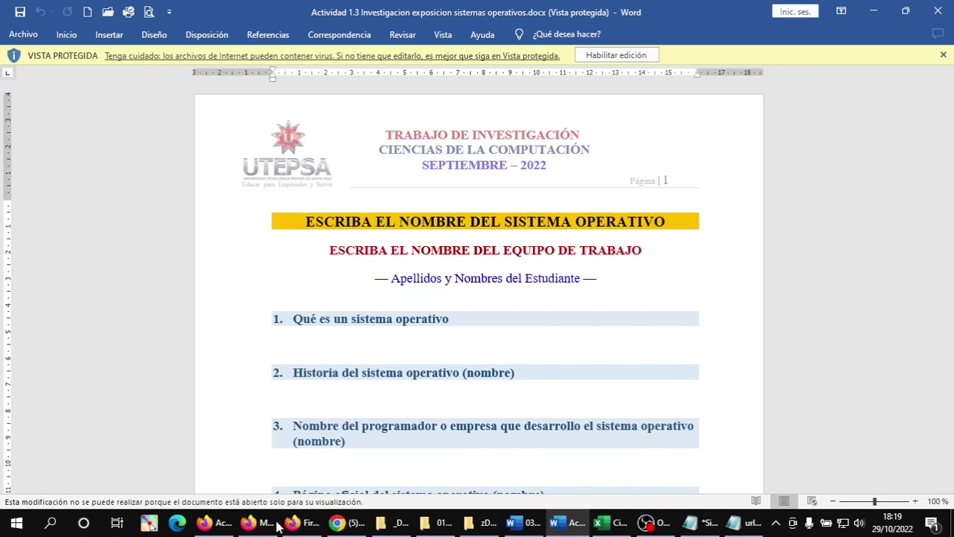
click(606, 523)
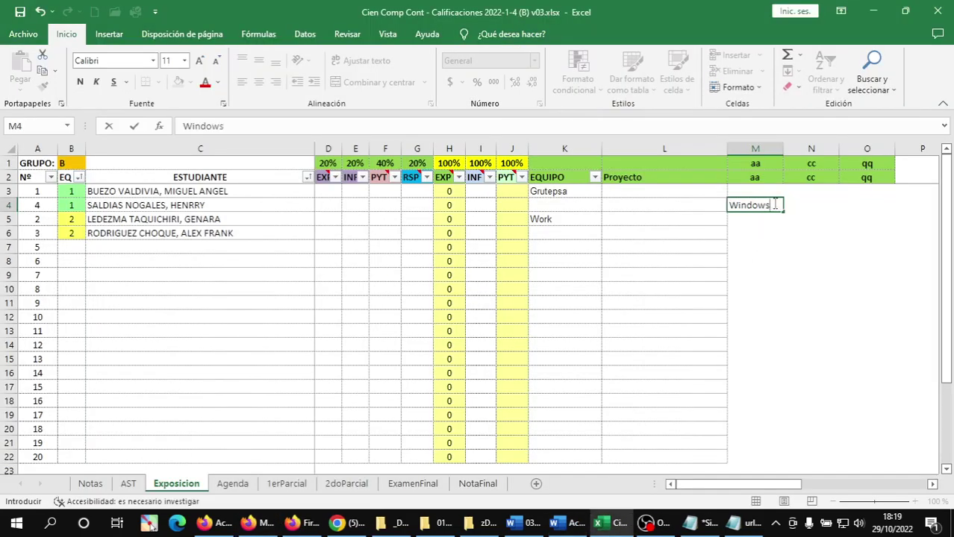
key(Return)
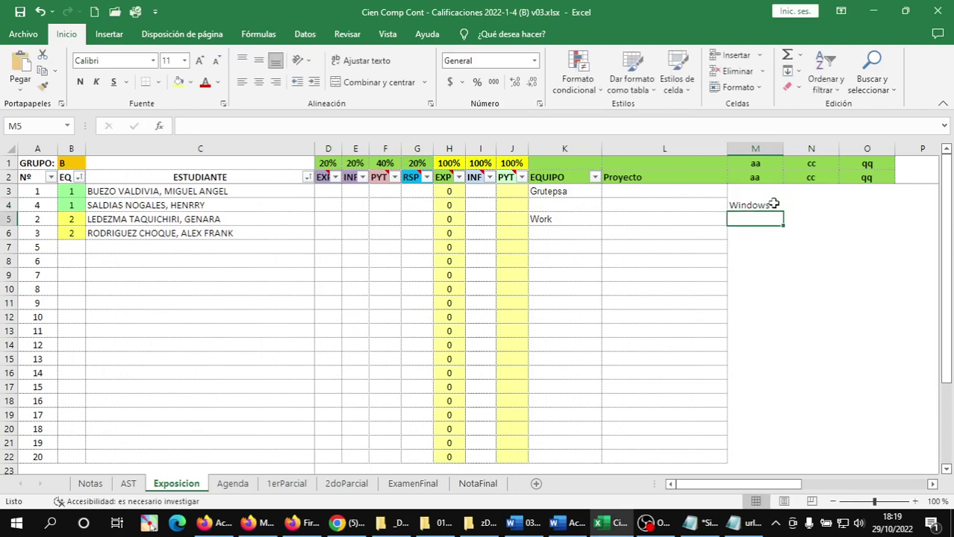
key(Up)
key(Up)
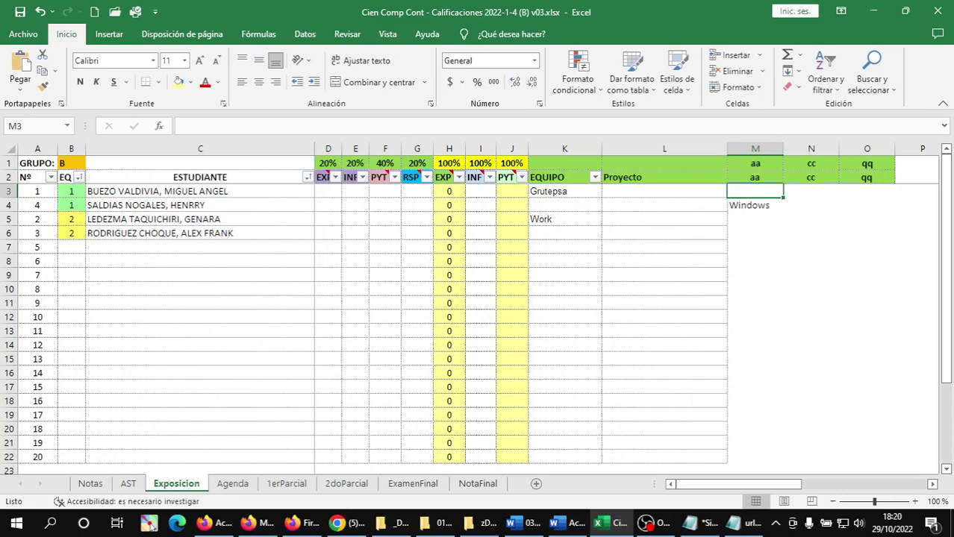
Check the Google Meet call and the CIENCIAS.COMPUTACION_B group chat in WhatsApp, and return to the call
click(223, 527)
click(303, 523)
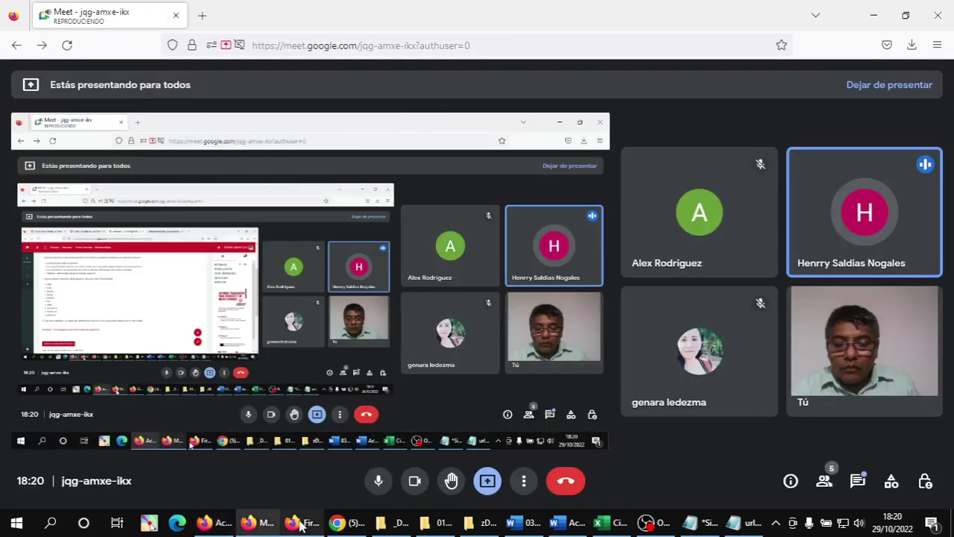
click(344, 526)
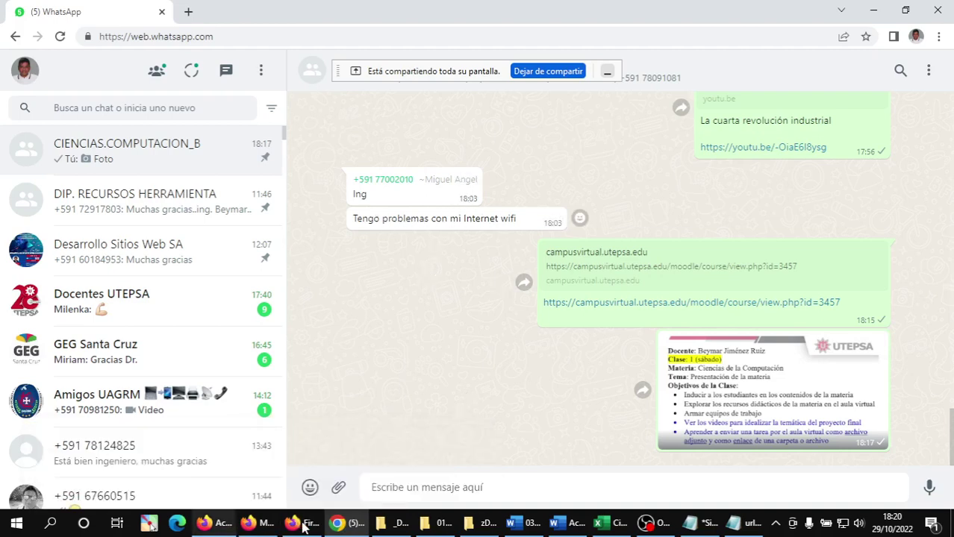
click(253, 526)
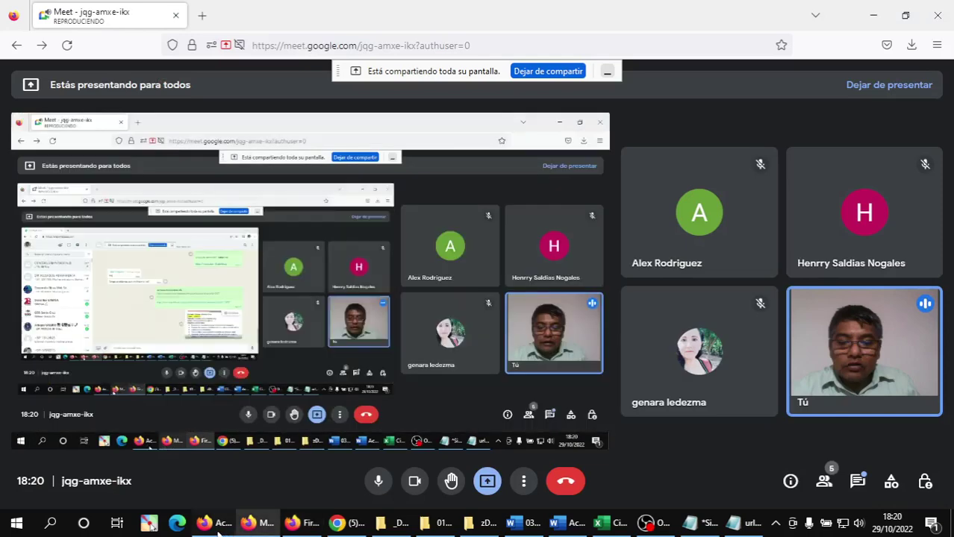
Bring up the Actividad 1.3 forum's operating system list and hide the screen-sharing bar covering the page
click(214, 523)
click(253, 523)
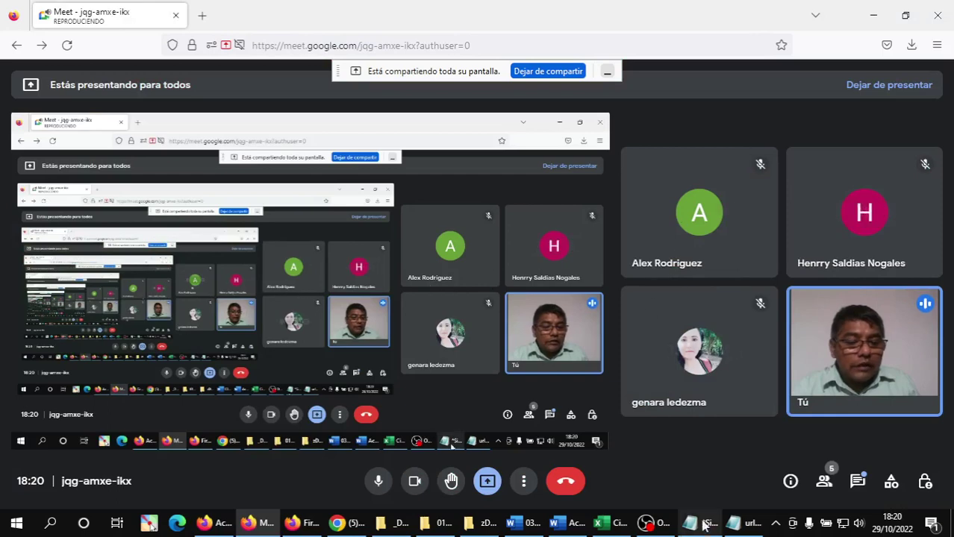
click(217, 525)
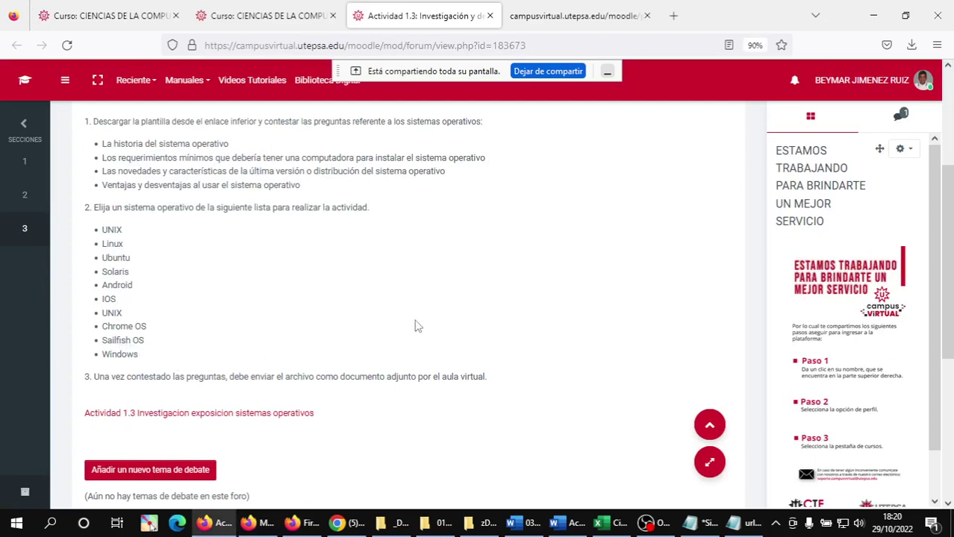
click(608, 71)
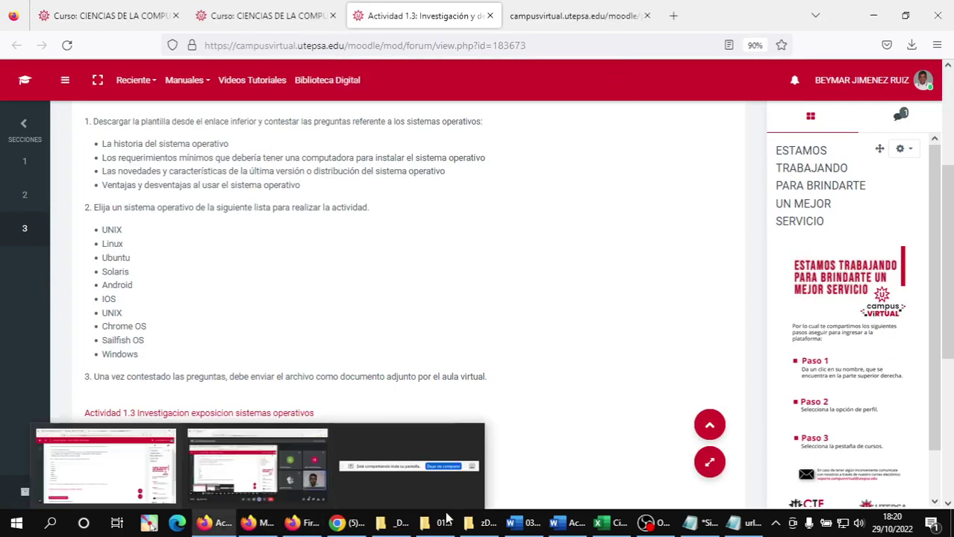
Switch to the grades workbook in Excel and enter Android in cell M6 of the Exposicion sheet
click(607, 529)
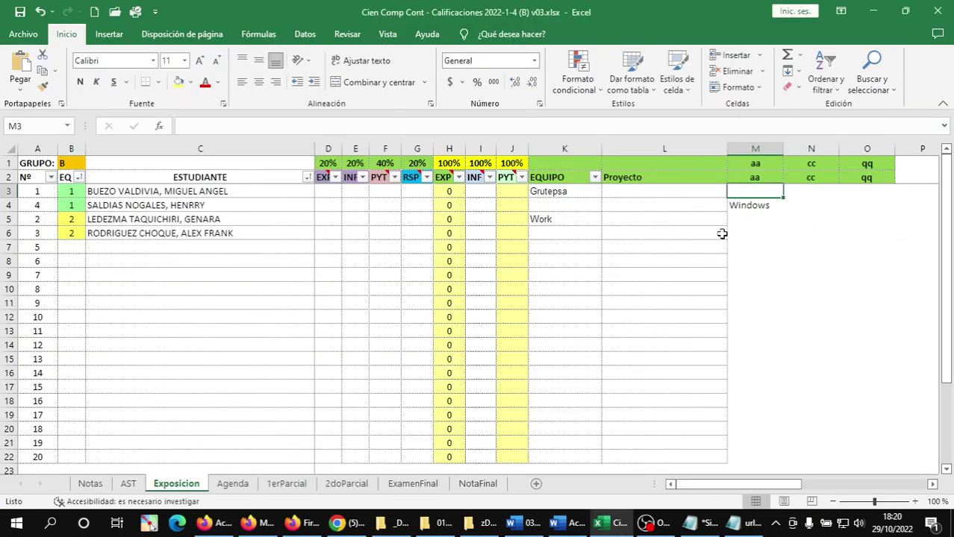
click(750, 232)
text(And )
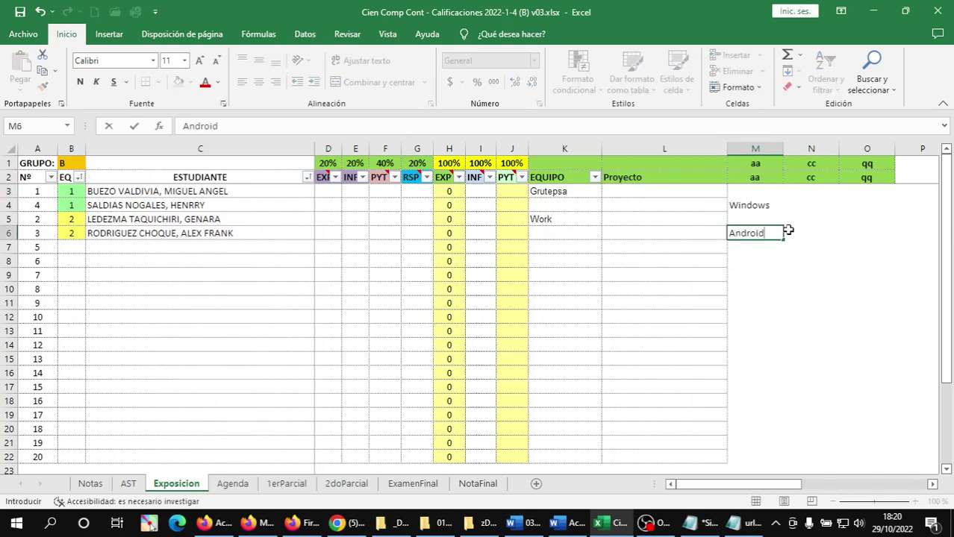
text(roid)
key(Return)
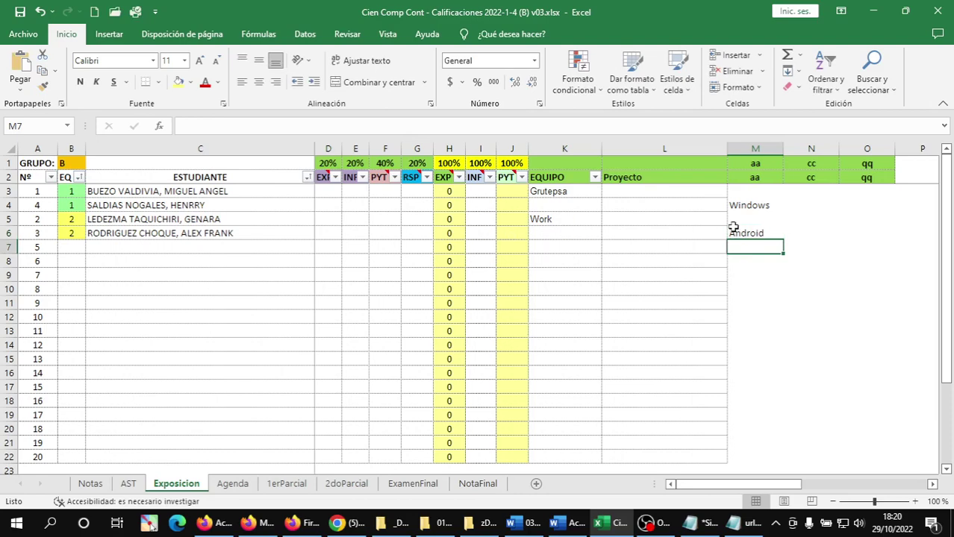
Enter Ubuntu in cell M5 of the Exposicion sheet and save the workbook
click(743, 219)
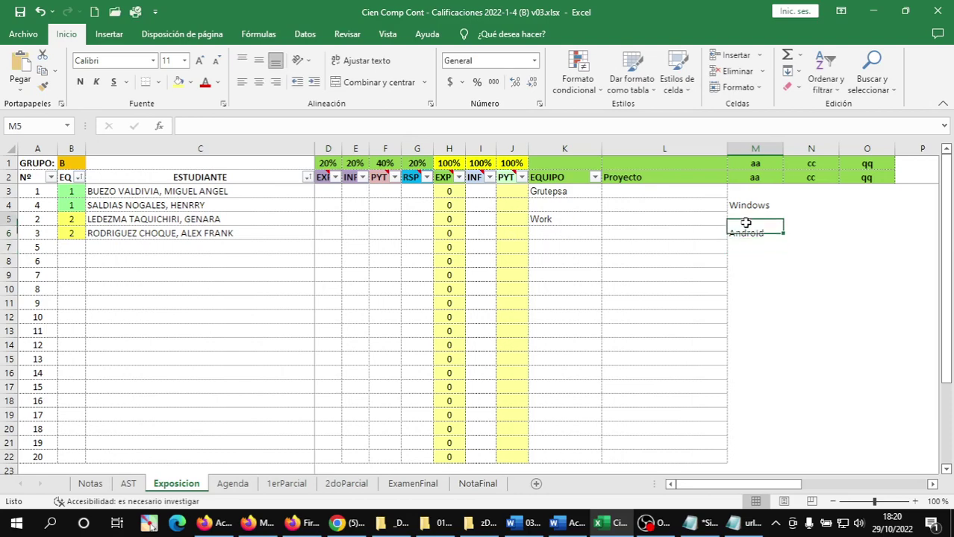
click(21, 12)
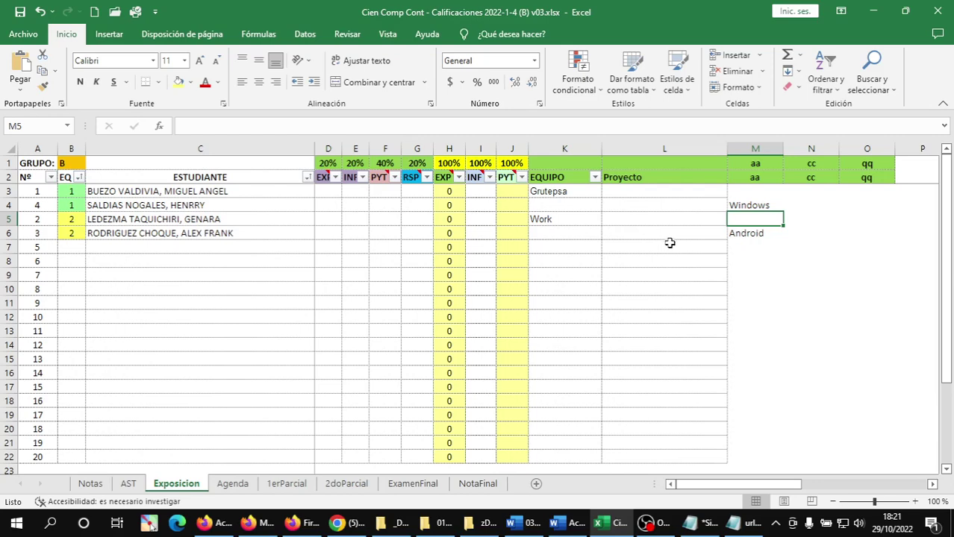
text(Ubu)
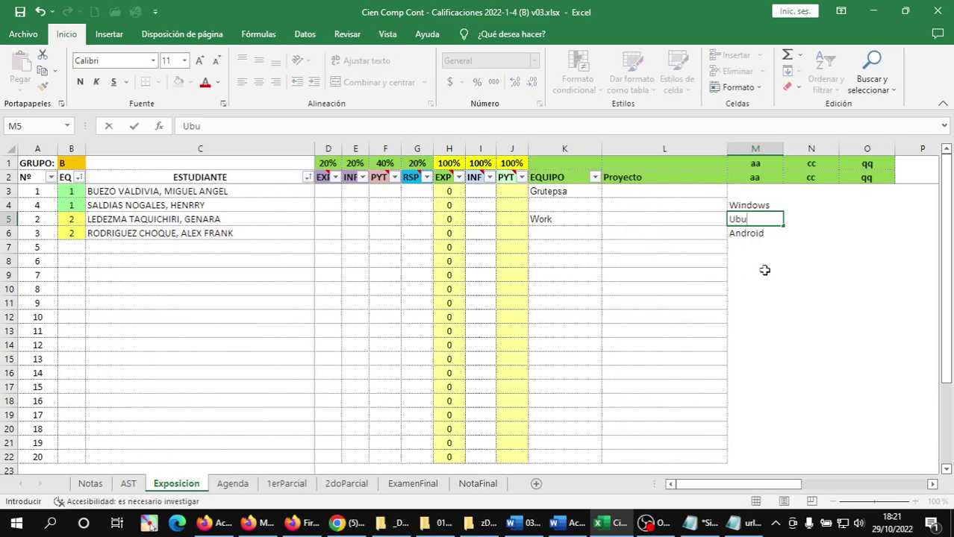
text(ntu)
key(Return)
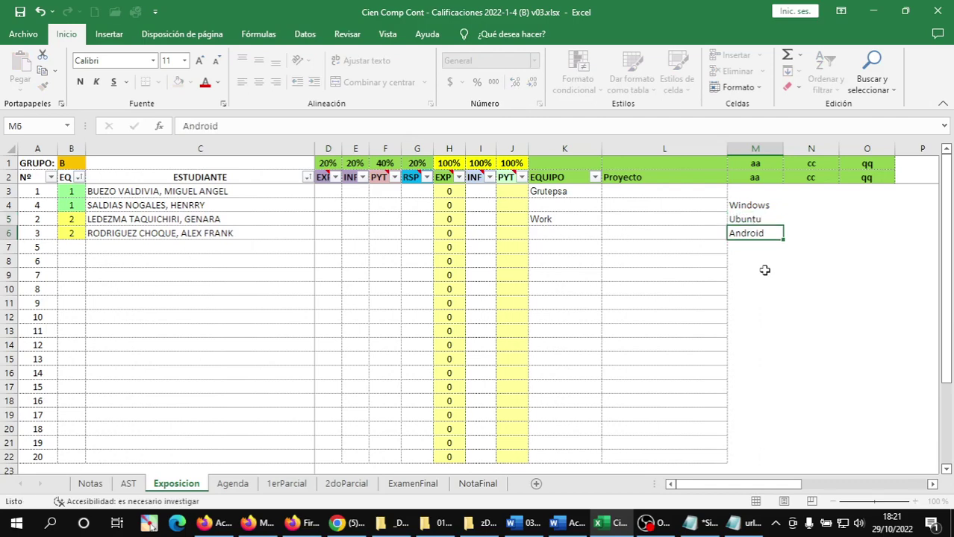
key(ctrl+s)
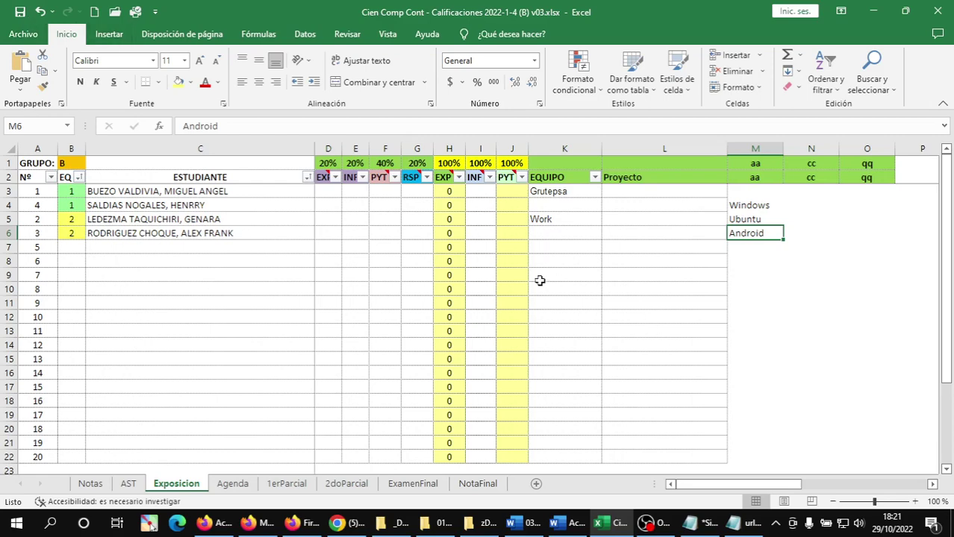
click(19, 12)
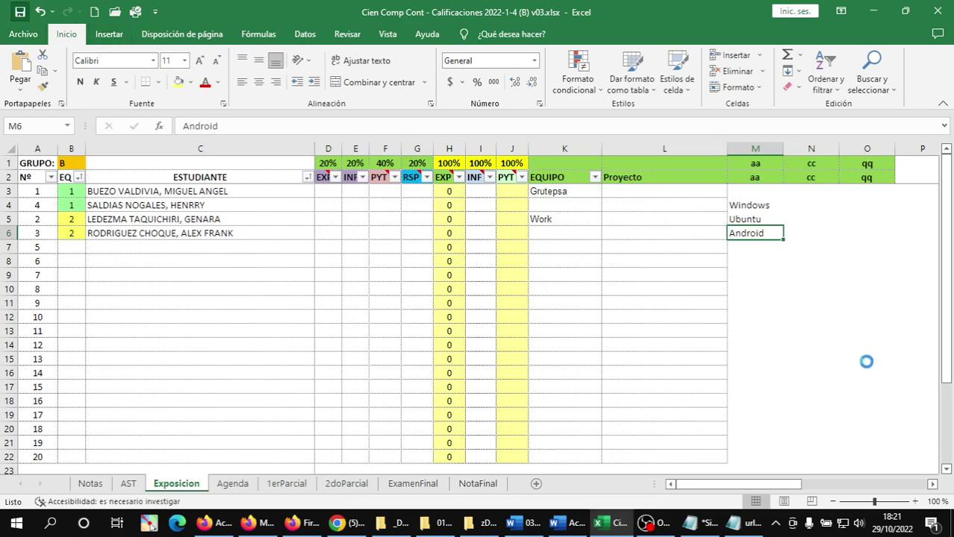
Check the WhatsApp class group and the Google Meet call for replies, and return to the grades workbook in Excel
click(738, 192)
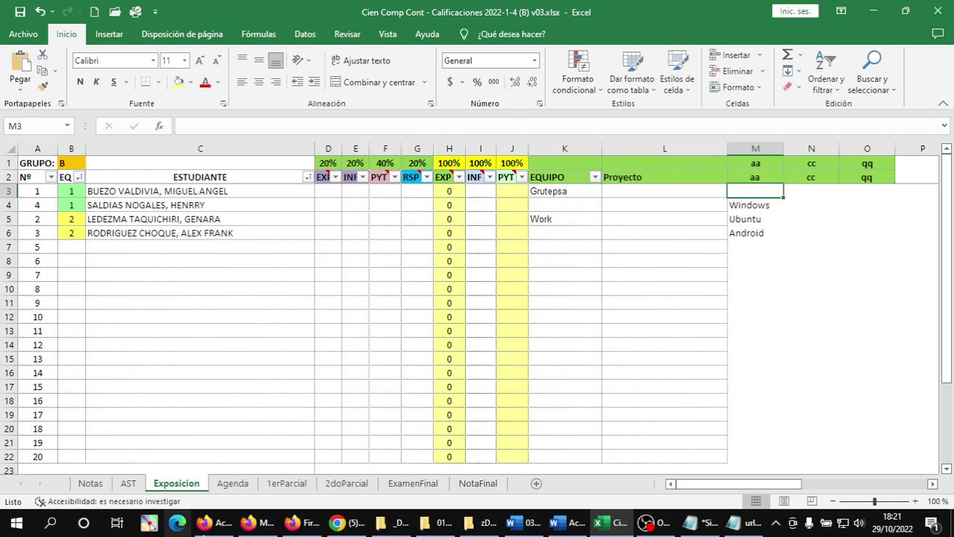
click(336, 524)
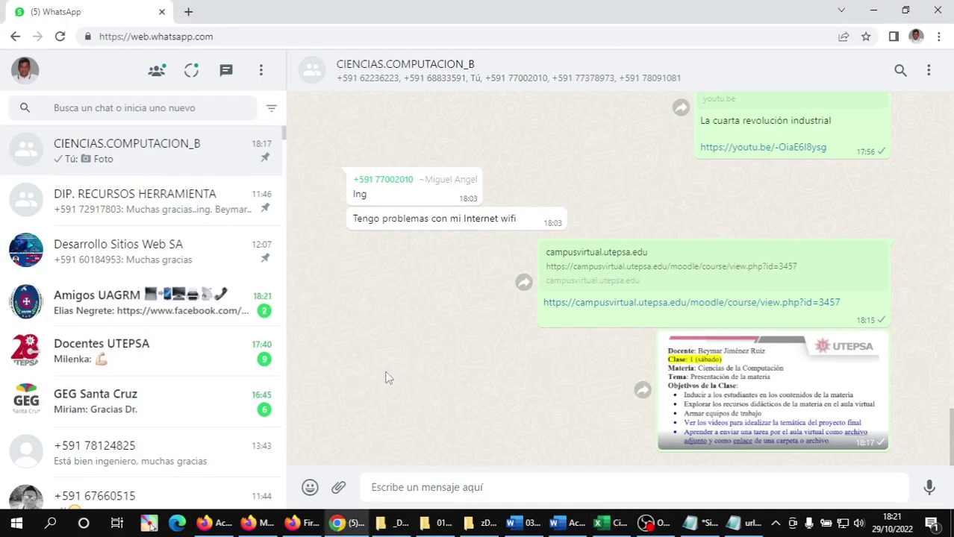
click(254, 522)
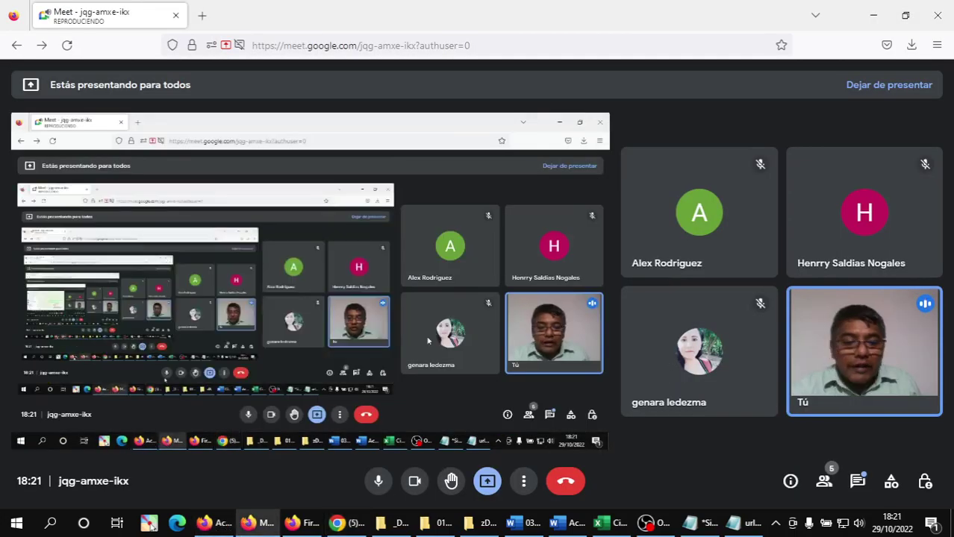
click(608, 522)
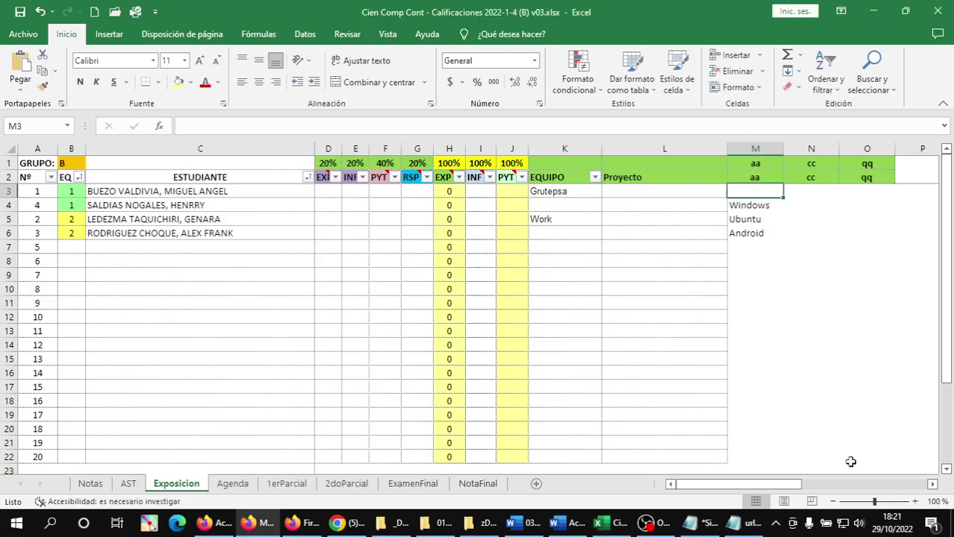
Look over the Exposicion sheet's columns beyond the operating system entries, including the Actividades Grupales list in column U
click(931, 486)
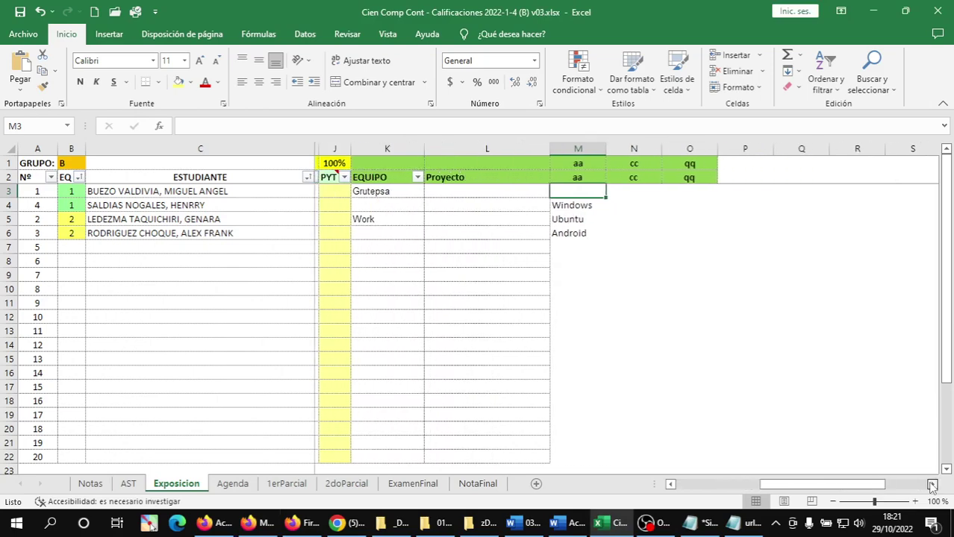
drag(932, 486, 931, 486)
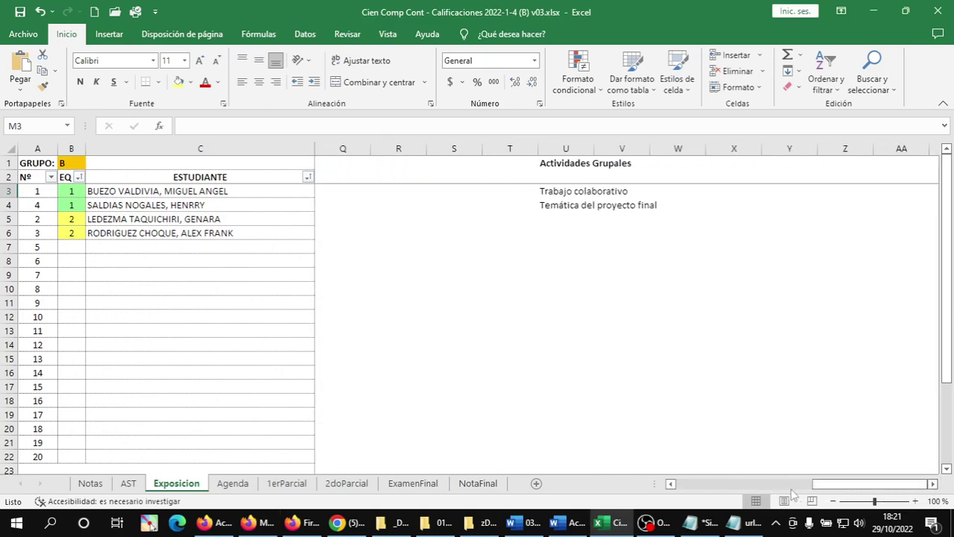
drag(671, 485, 671, 486)
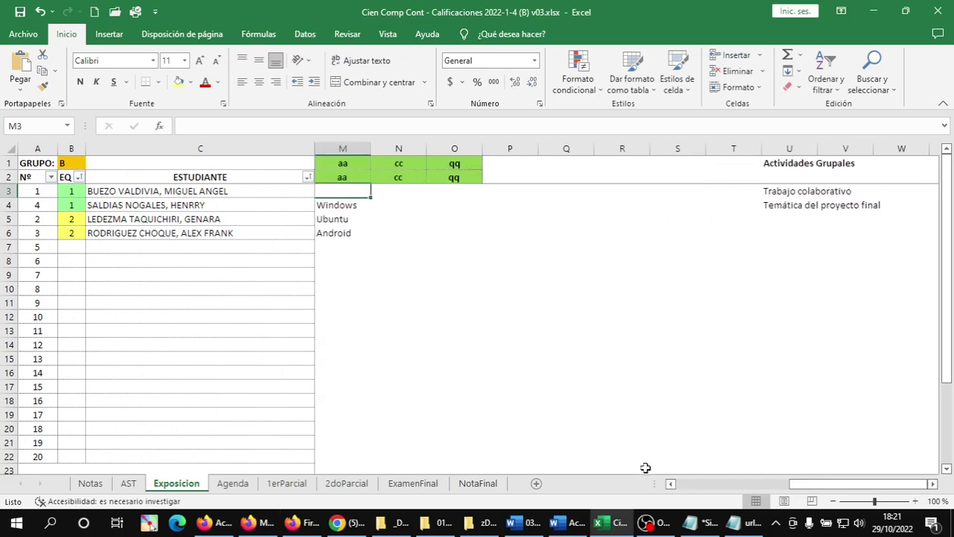
Try to capture a screen snip of the student list on the Exposicion sheet
click(456, 209)
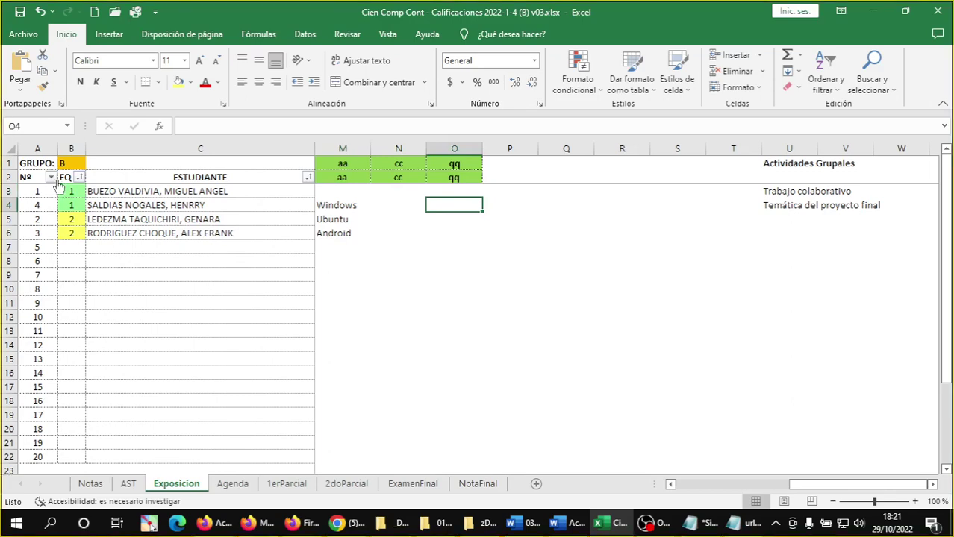
key(super+shift+s)
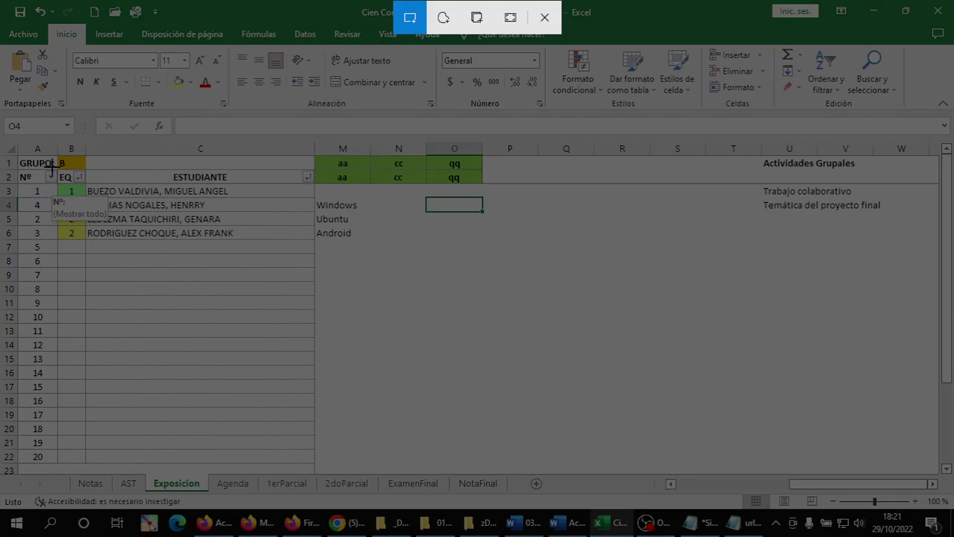
drag(52, 169, 162, 248)
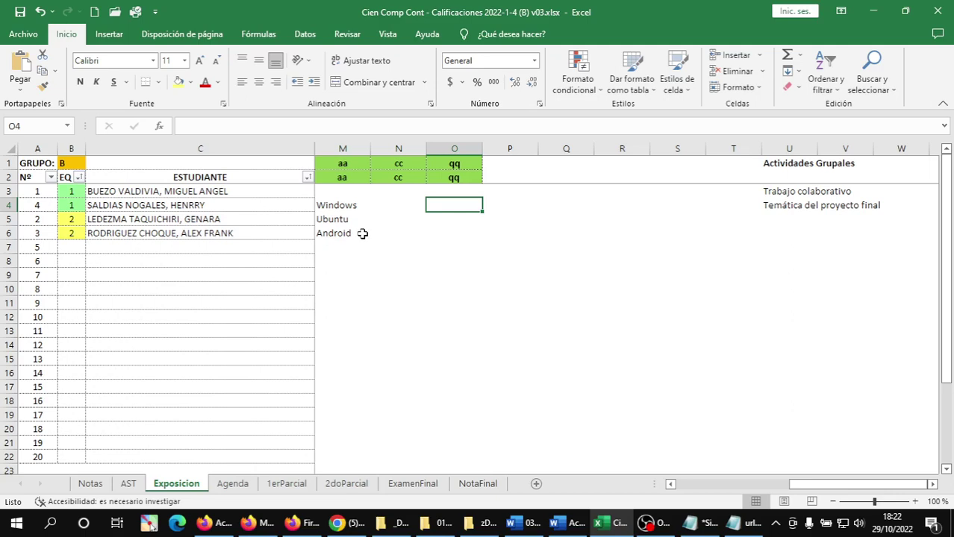
click(522, 254)
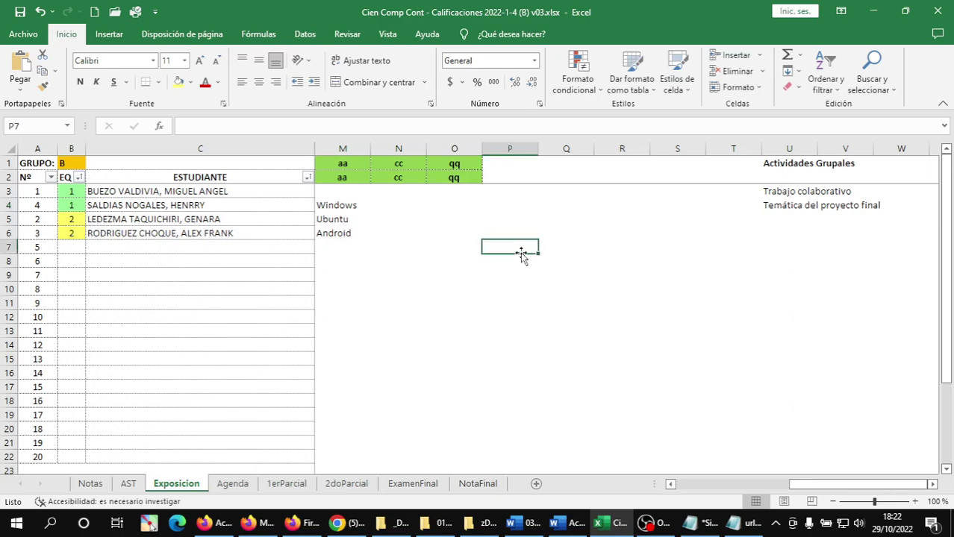
Snip the student table through the operating system column, paste it into the CIENCIAS.COMPUTACION_B WhatsApp group, and dismiss the image preview
key(super+shift+s)
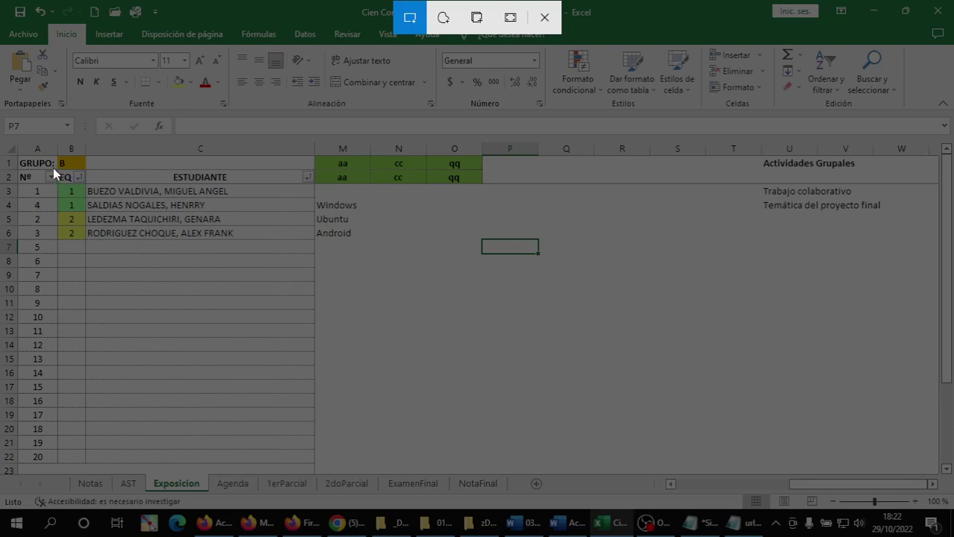
drag(53, 168, 363, 242)
drag(364, 243, 365, 245)
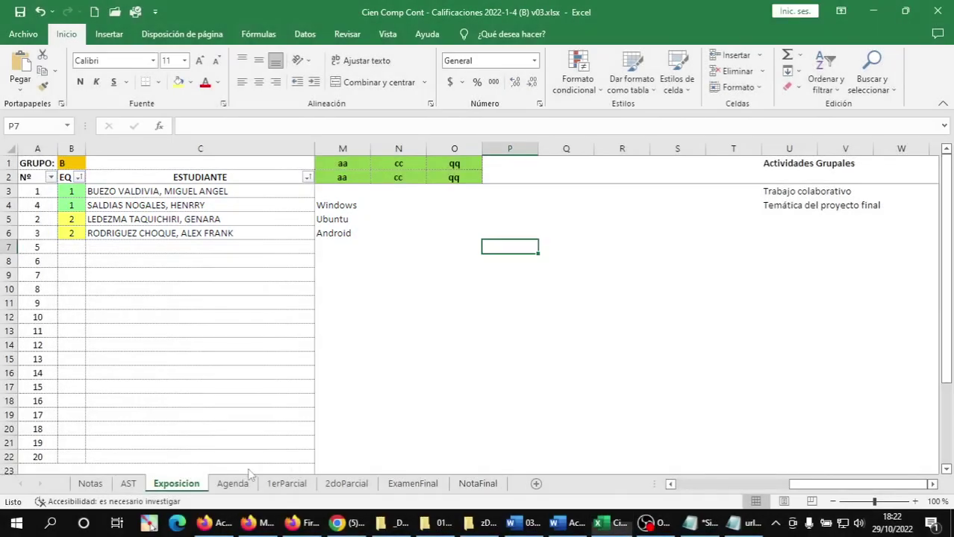
click(329, 525)
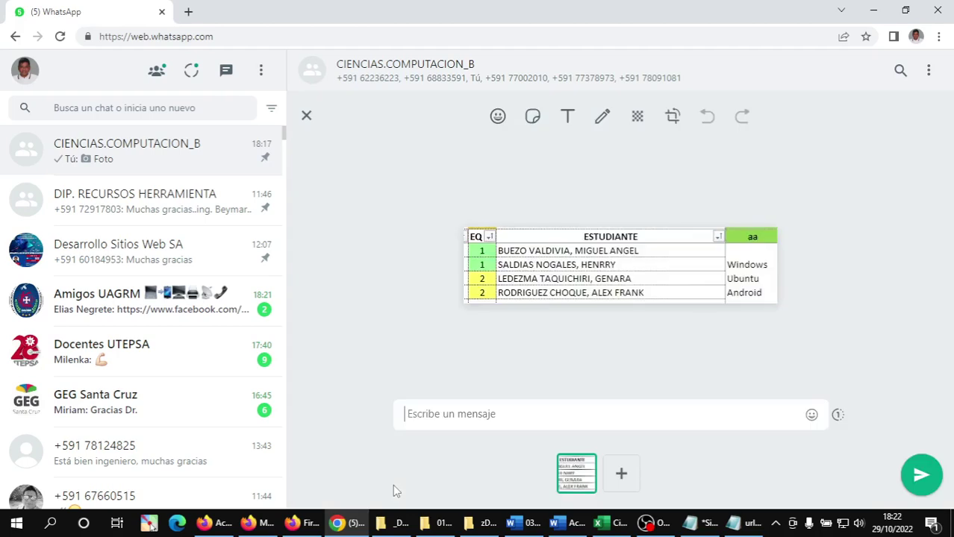
key(Escape)
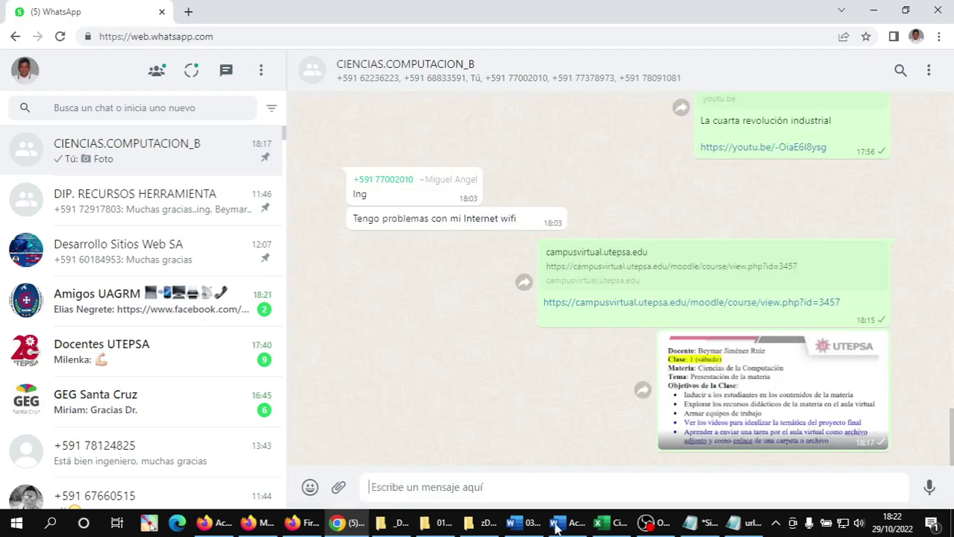
Switch to Firefox, close the Actividad 1.3 and template tabs, and open Actividad 1.4 Historia de las ciencias de la computación in a new tab
click(213, 524)
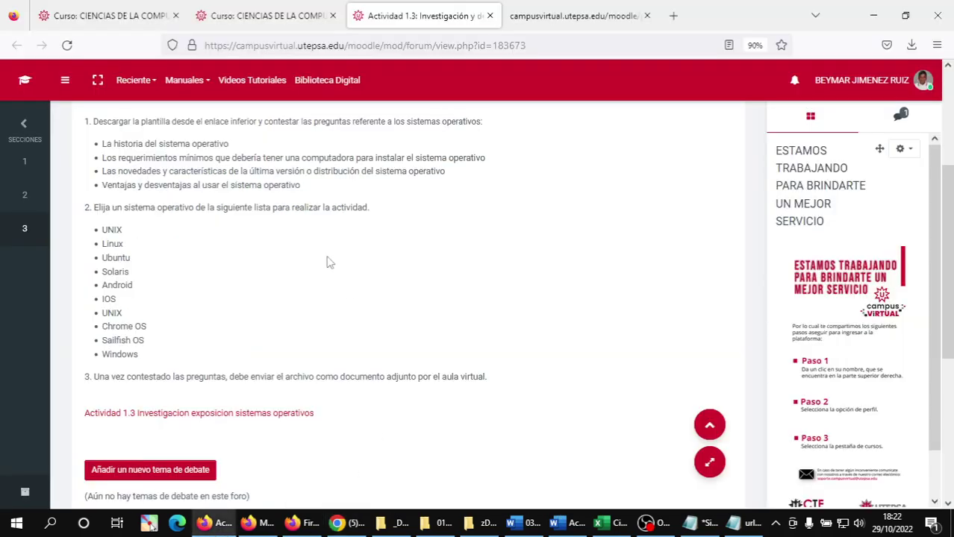
click(490, 17)
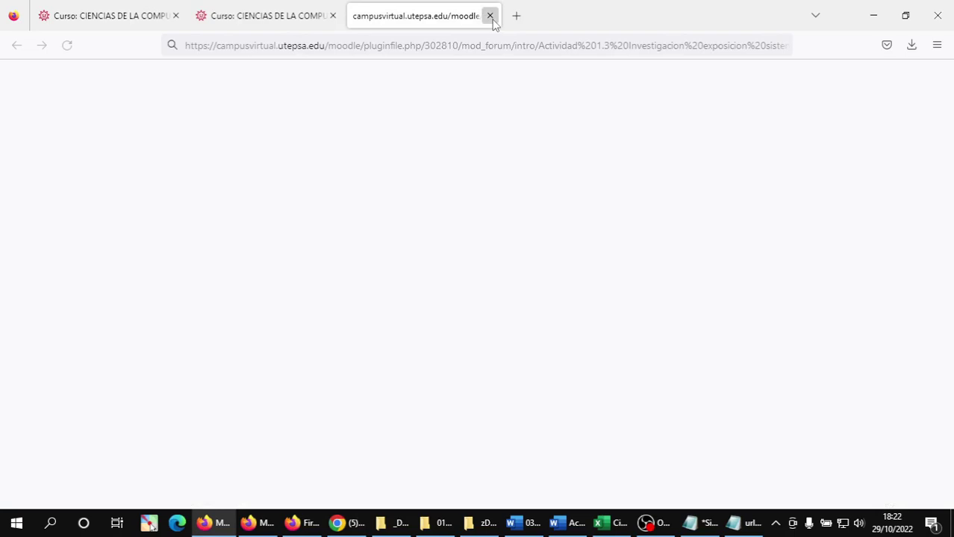
click(490, 16)
scroll(534, 303, down, 2)
scroll(533, 306, down, 2)
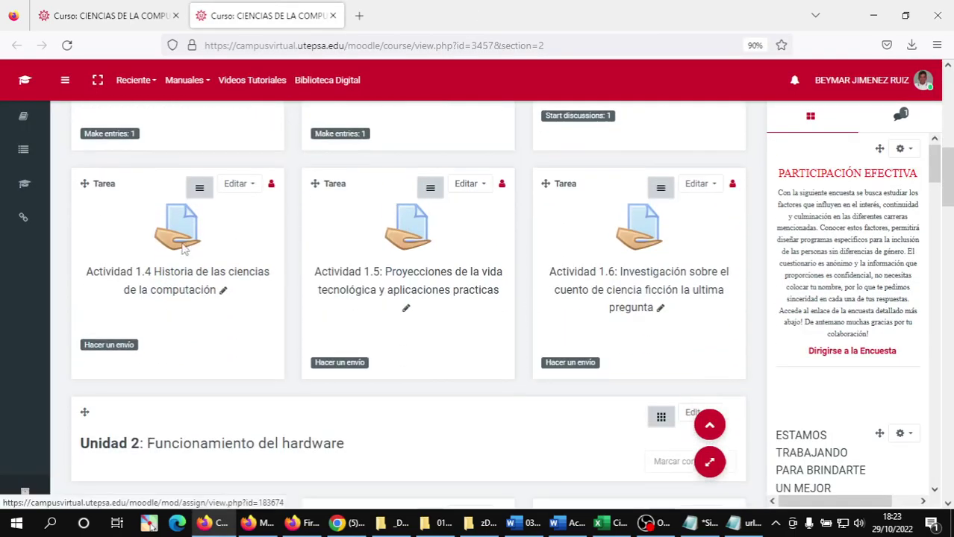
right_click(185, 250)
click(239, 180)
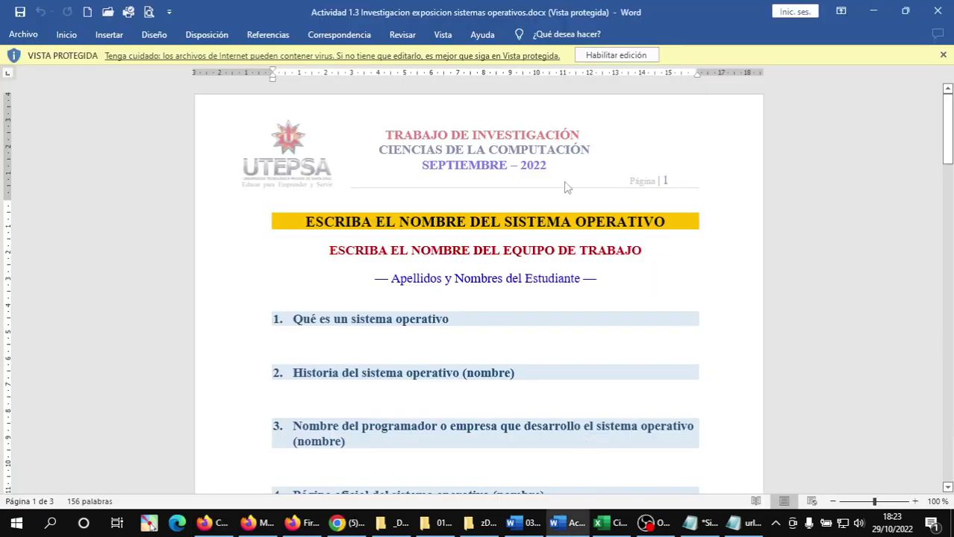
Review the Actividad 1.3 template in Word, from the team and student name placeholders through all its questions, and close the document
drag(363, 248, 614, 245)
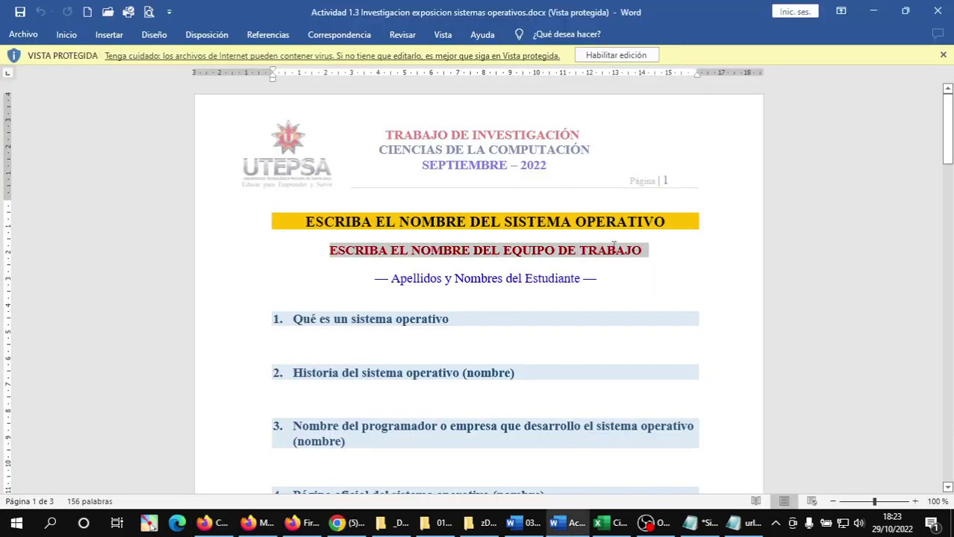
drag(412, 278, 579, 278)
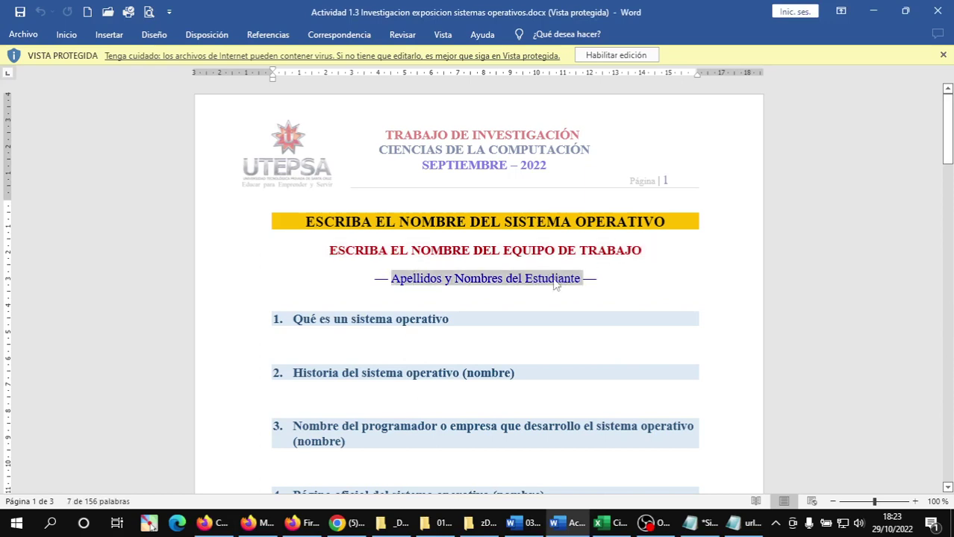
scroll(338, 266, down, 1)
scroll(337, 266, down, 4)
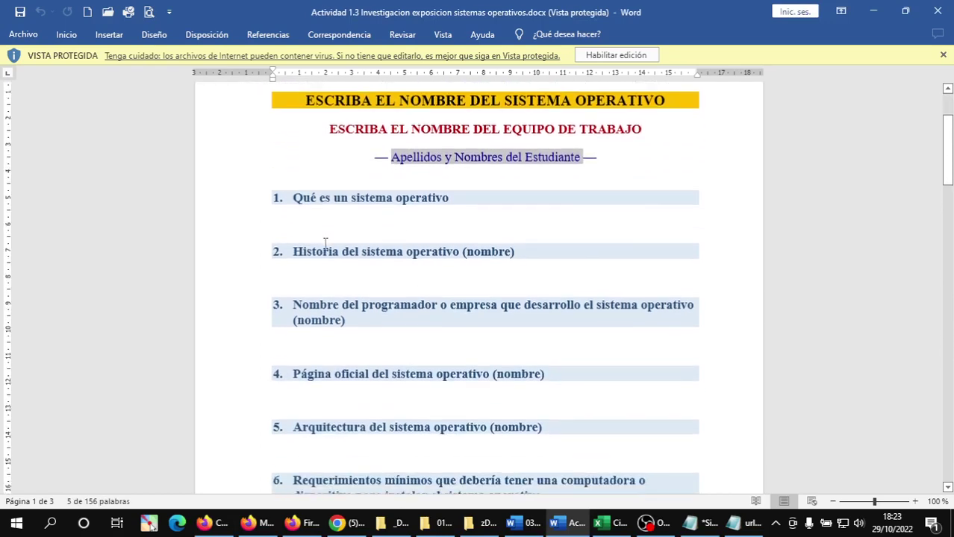
scroll(334, 250, down, 3)
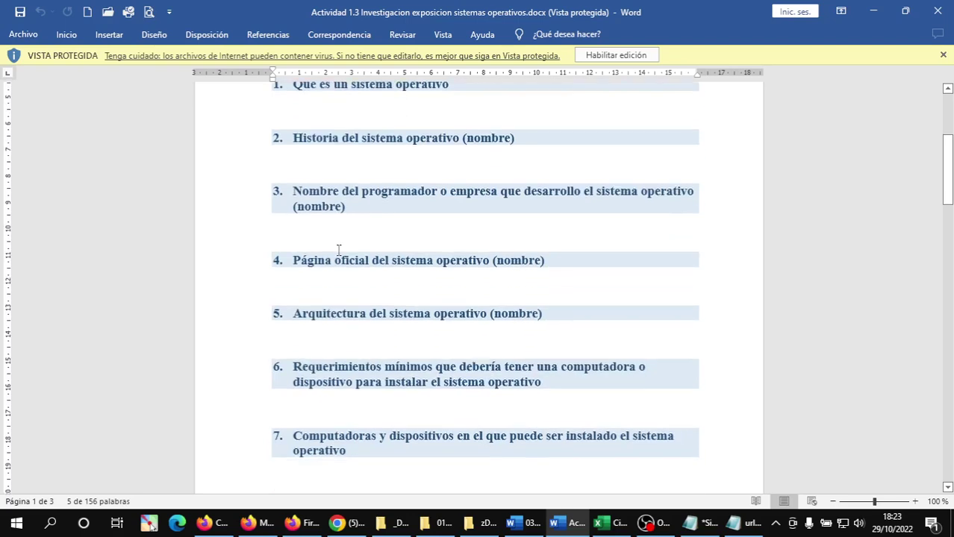
scroll(341, 254, down, 5)
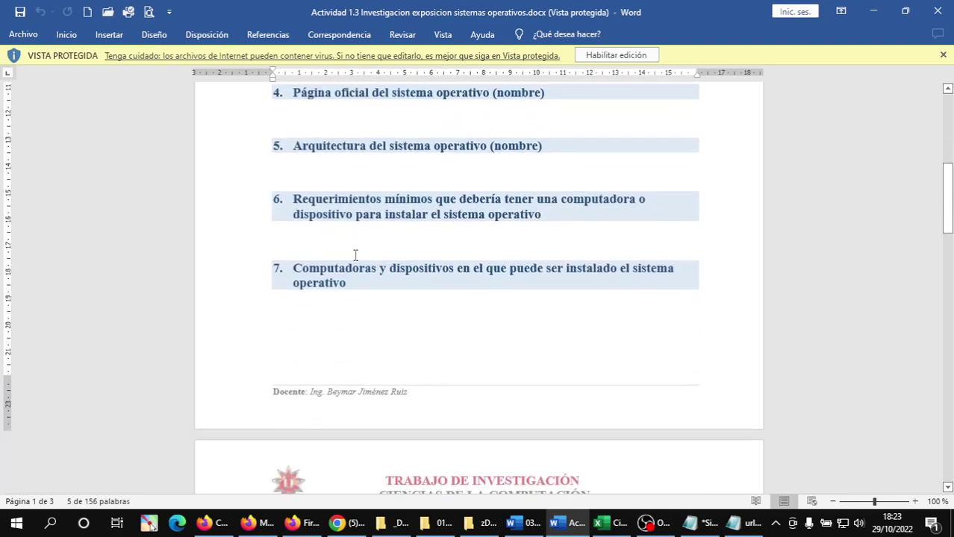
scroll(356, 258, down, 8)
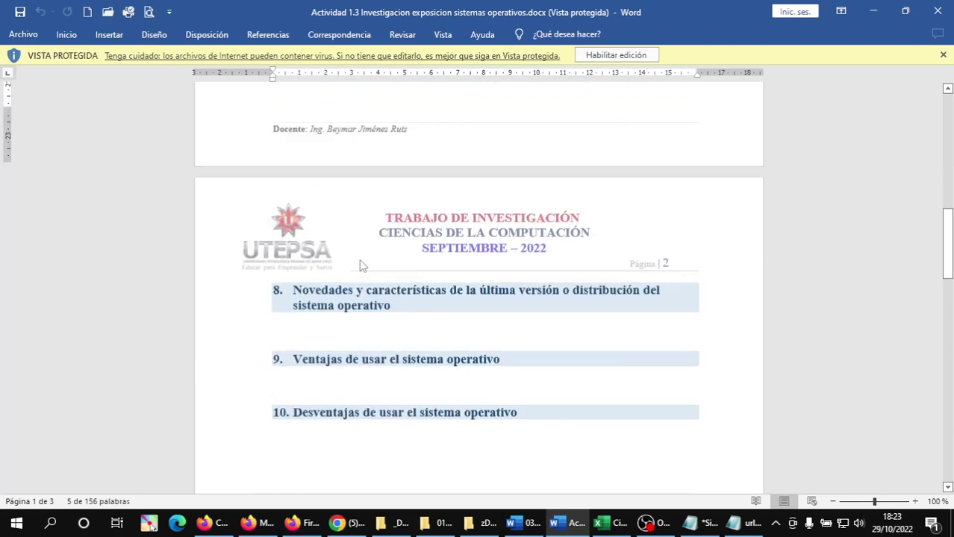
scroll(361, 261, down, 2)
click(346, 355)
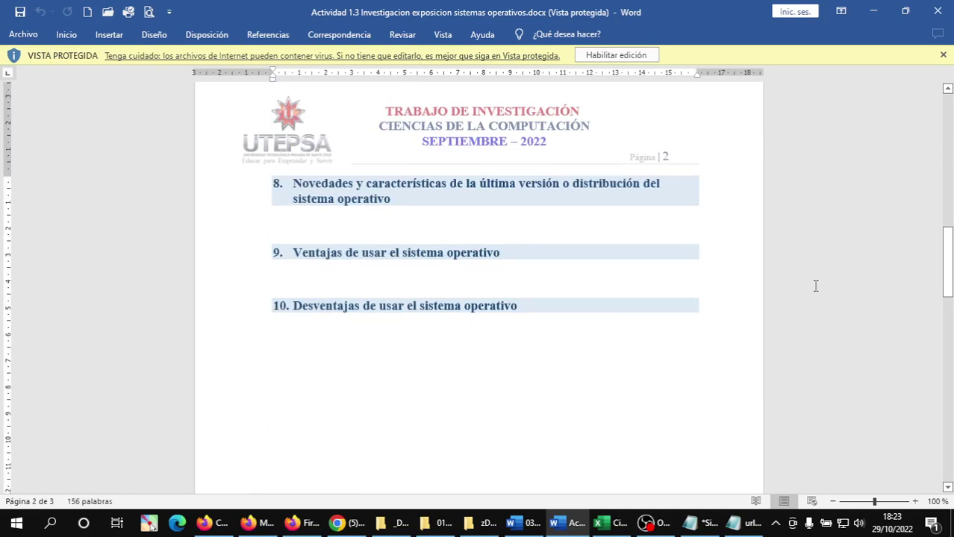
scroll(759, 209, up, 17)
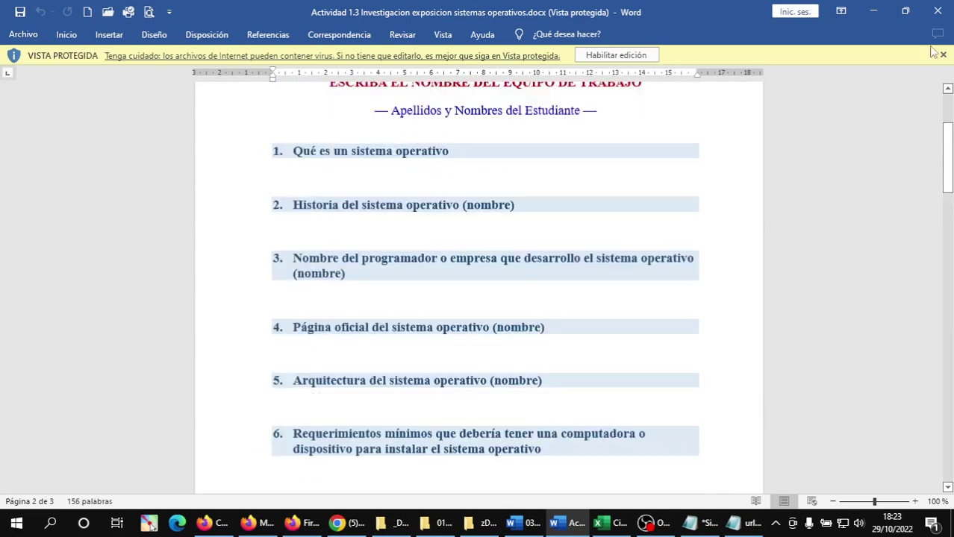
click(939, 13)
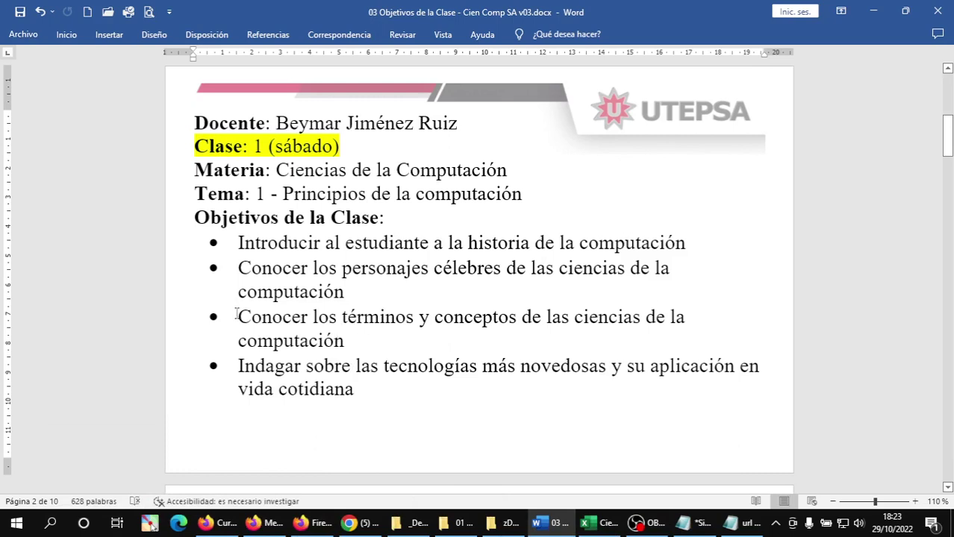
Go over the last two Tema 1 class objectives, on computing terms and concepts and on novel technologies, in the objectives document
triple_click(286, 326)
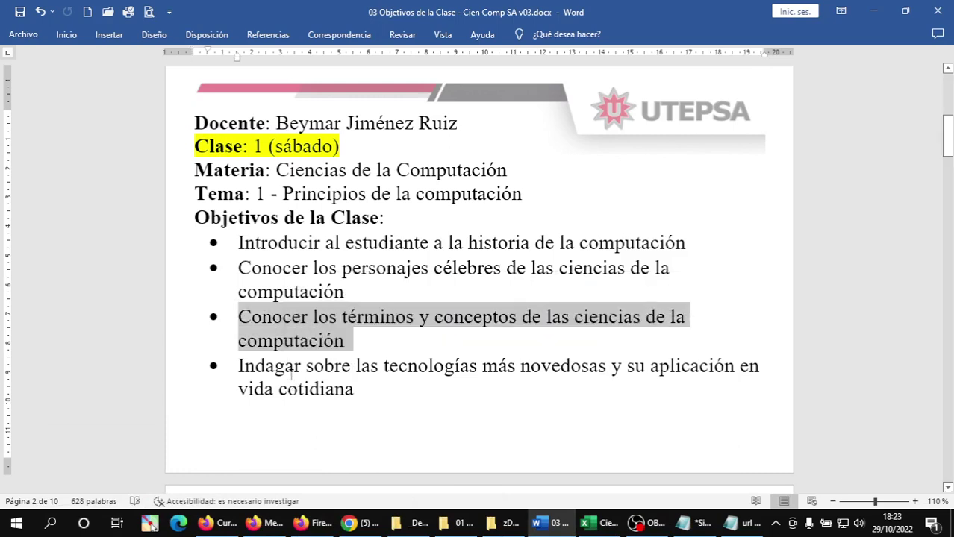
double_click(291, 372)
drag(292, 377, 366, 404)
click(367, 396)
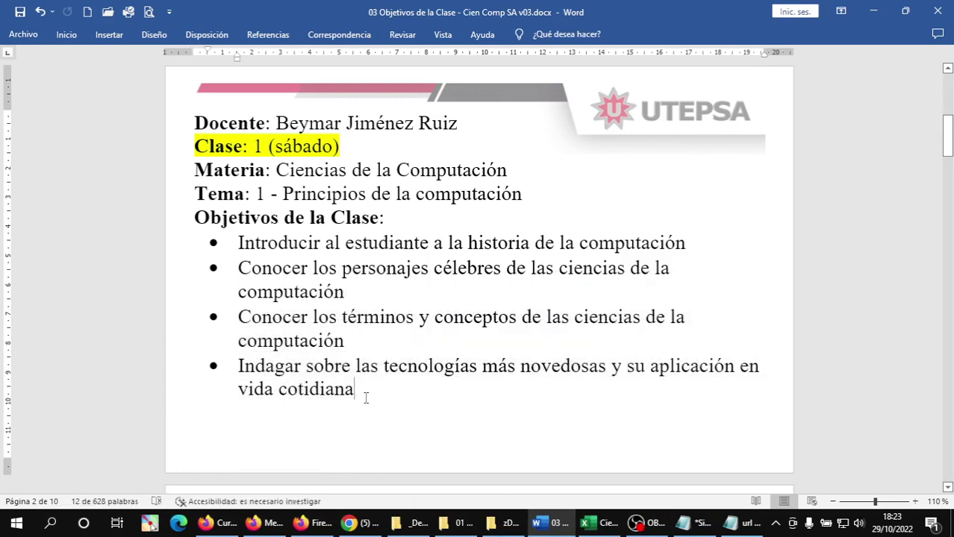